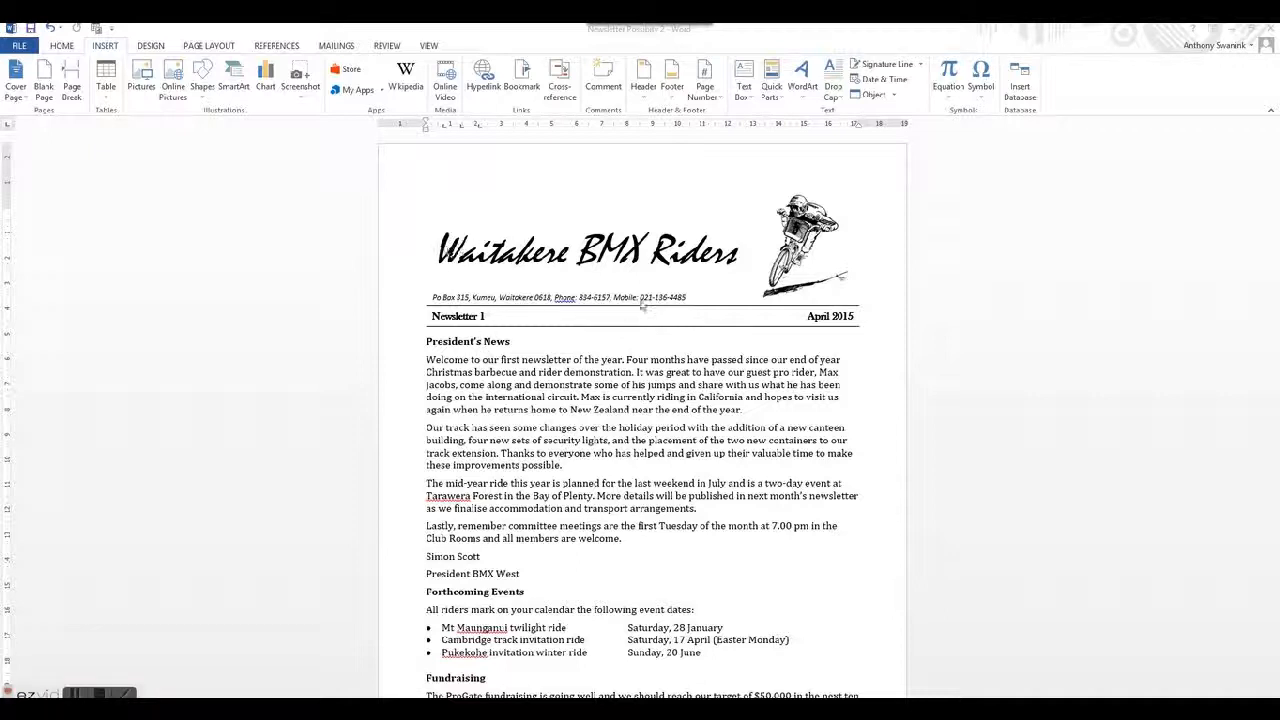
# Step: Switch to the BMX Club assessment document and copy the newsletter content from "Newsletter Information" through the Rider of the Month section
pyautogui.click(487, 228)
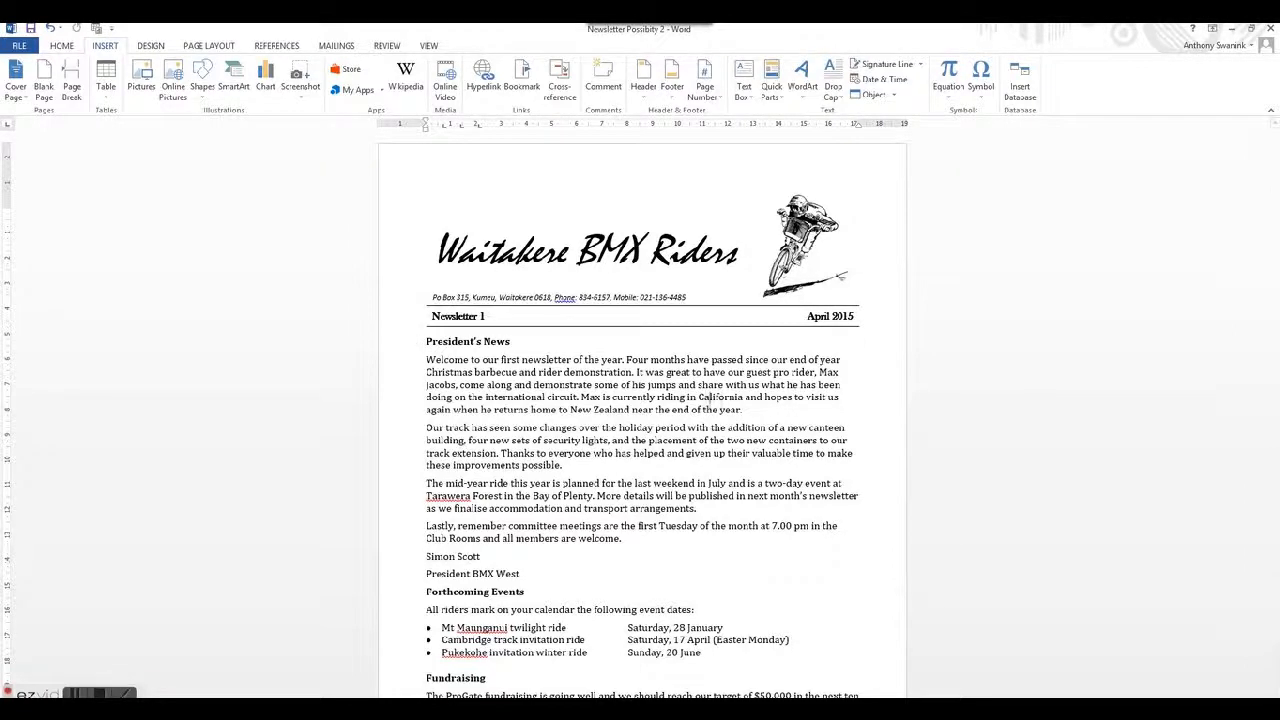
pyautogui.moveTo(432, 709)
pyautogui.click(508, 660)
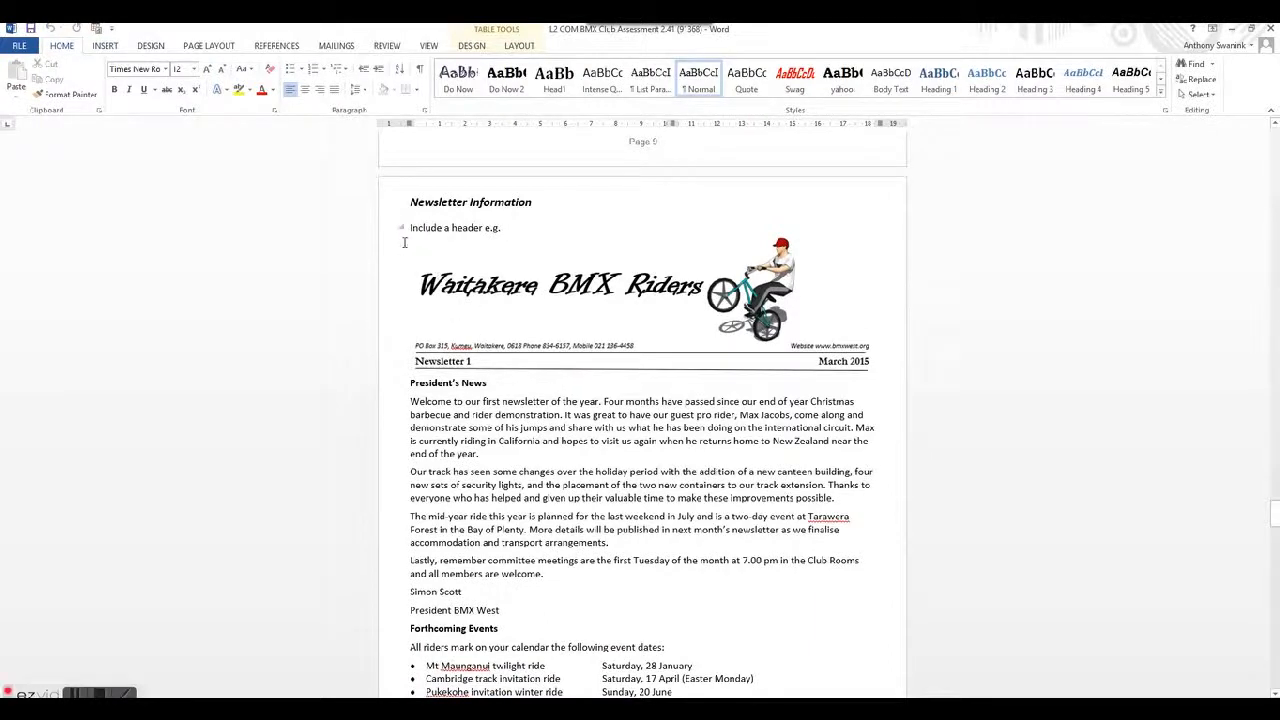
pyautogui.moveTo(382, 205); pyautogui.dragTo(435, 328)
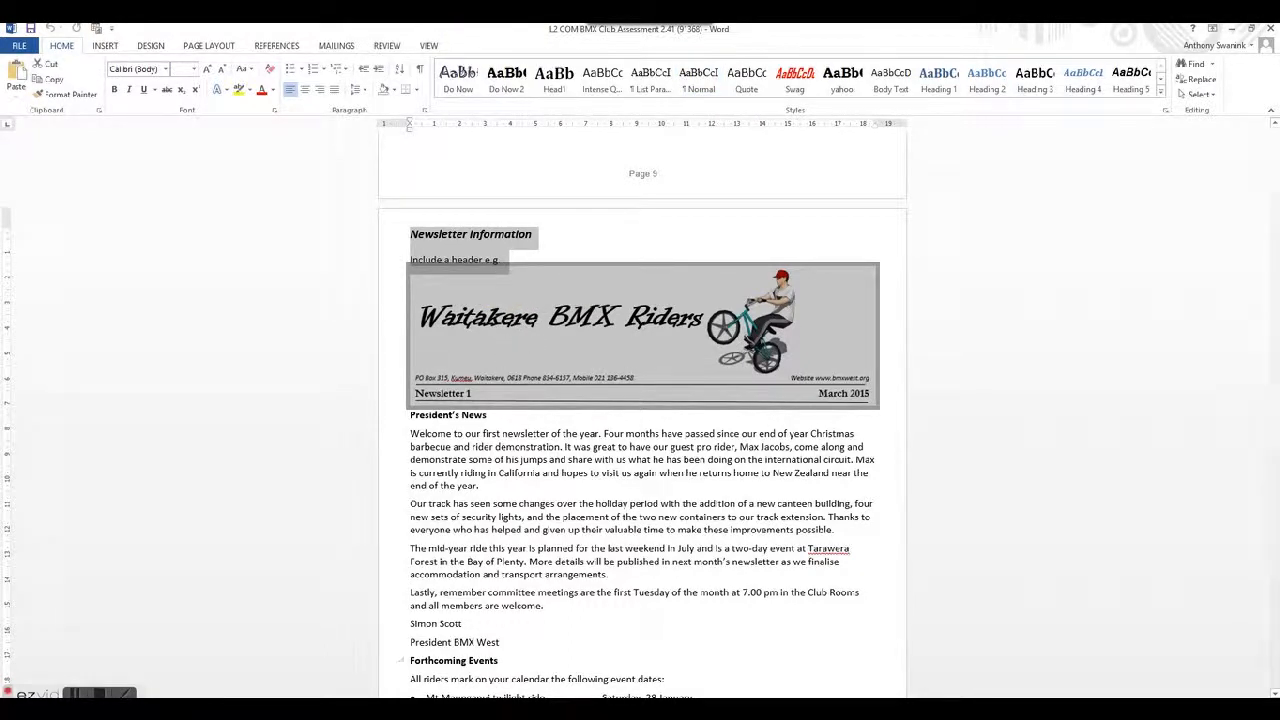
pyautogui.hotkey('alt', 'Tab')
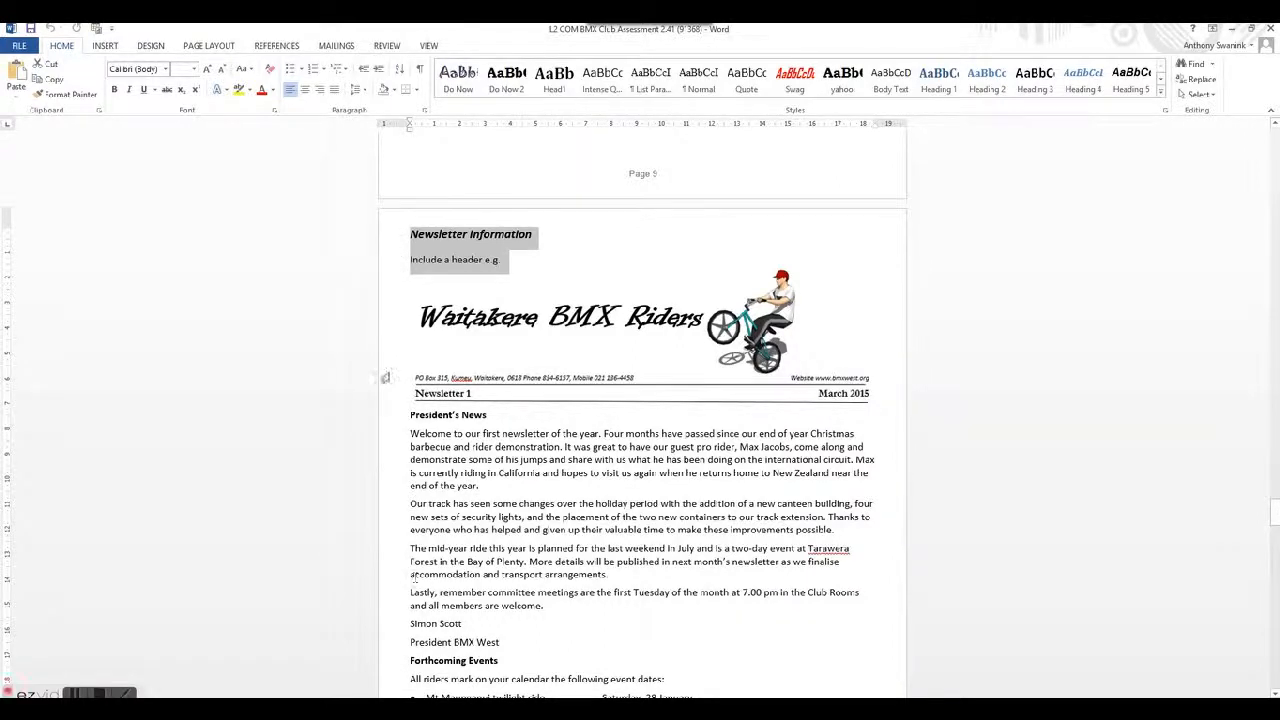
pyautogui.moveTo(381, 242); pyautogui.dragTo(614, 238)
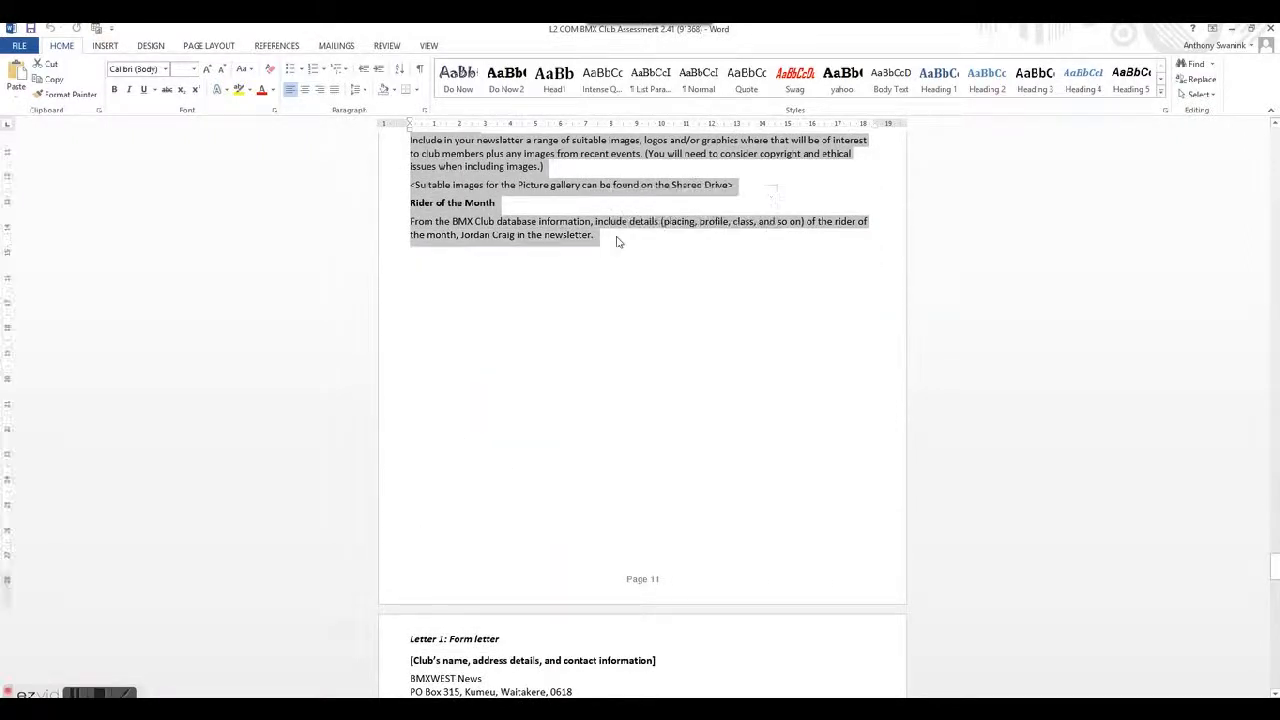
# Step: Create a new blank document and paste the copied newsletter content into it
pyautogui.click(19, 45)
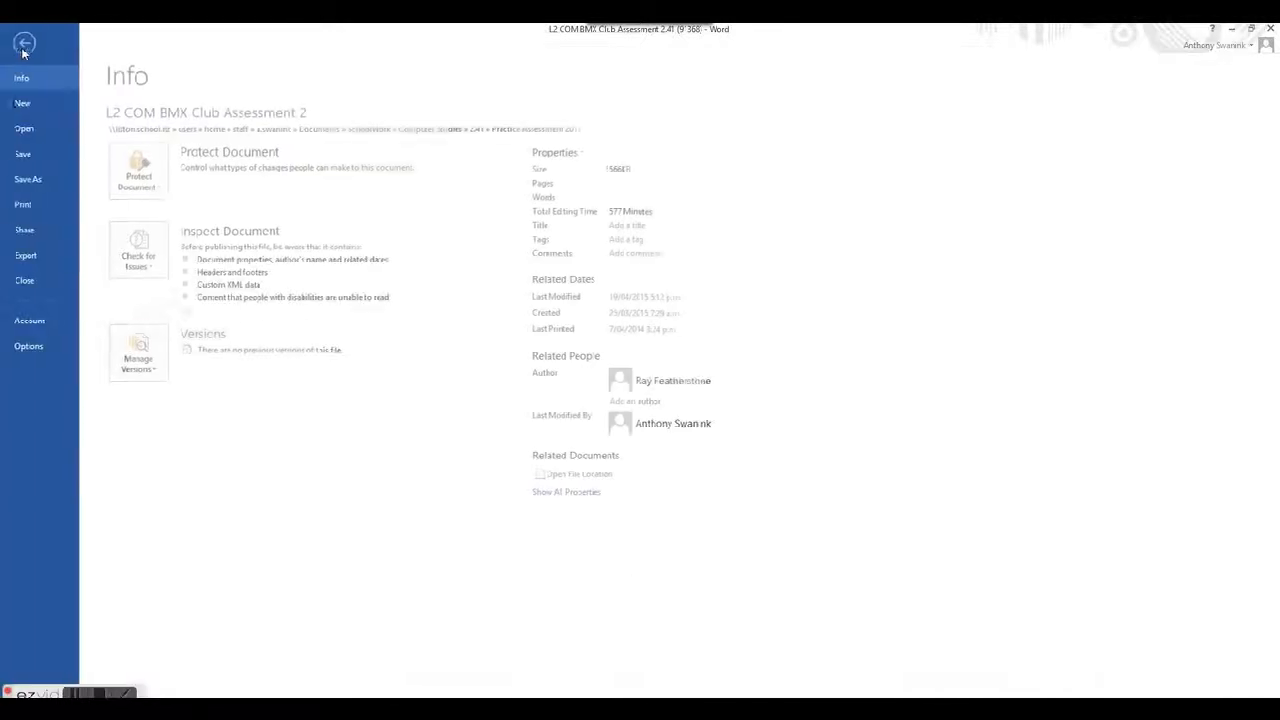
pyautogui.click(25, 104)
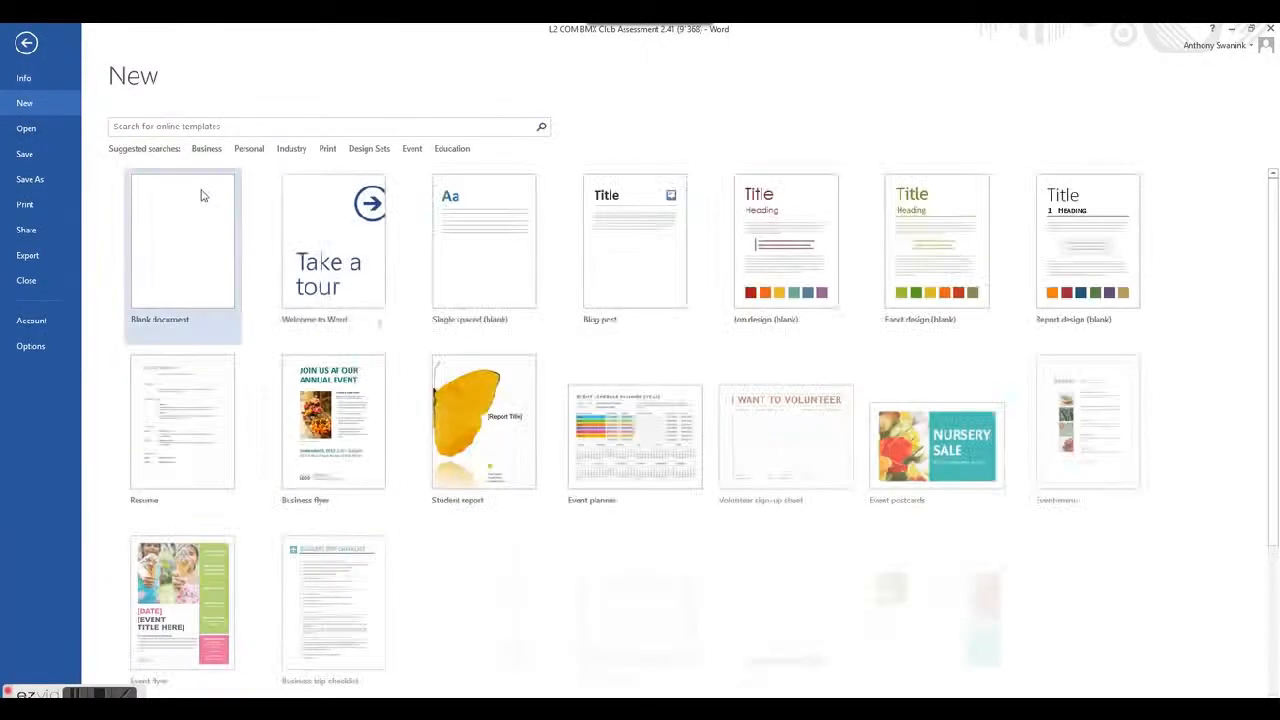
pyautogui.press('Escape')
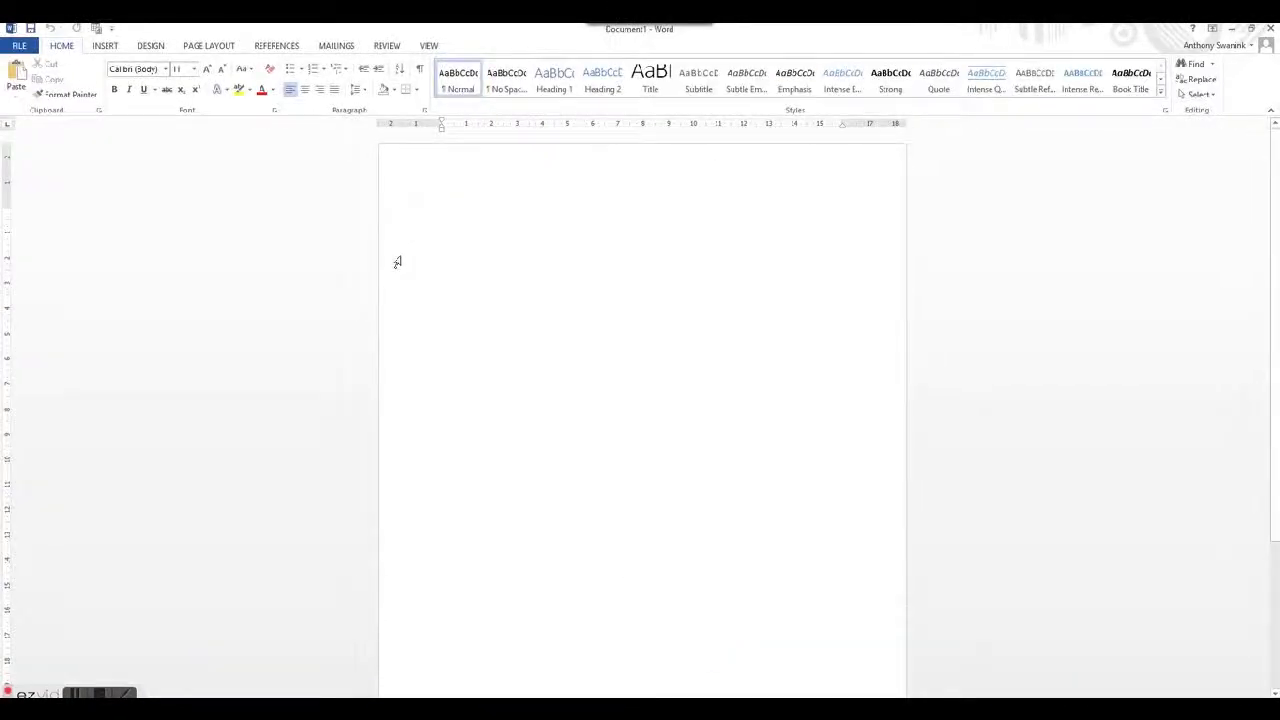
pyautogui.hotkey('ctrl', 'v')
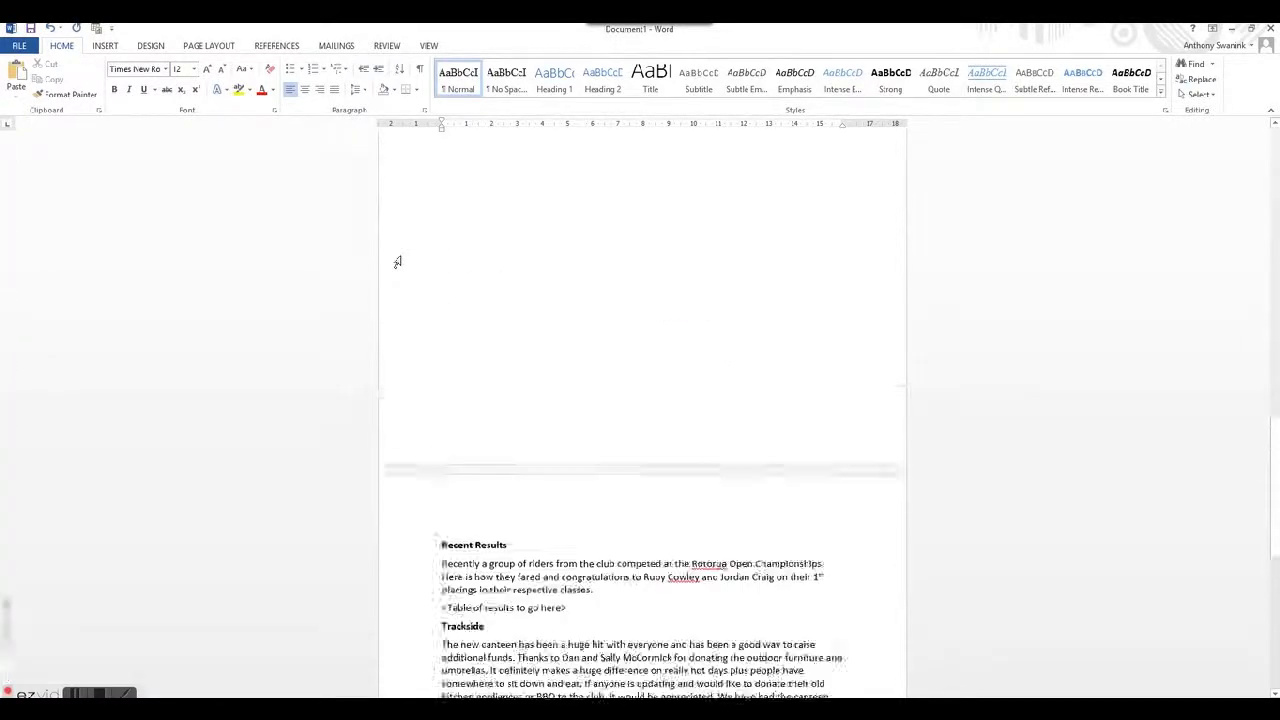
# Step: Select the entire newsletter document and apply the Moderate margins preset
pyautogui.scroll(15, 397, 262)
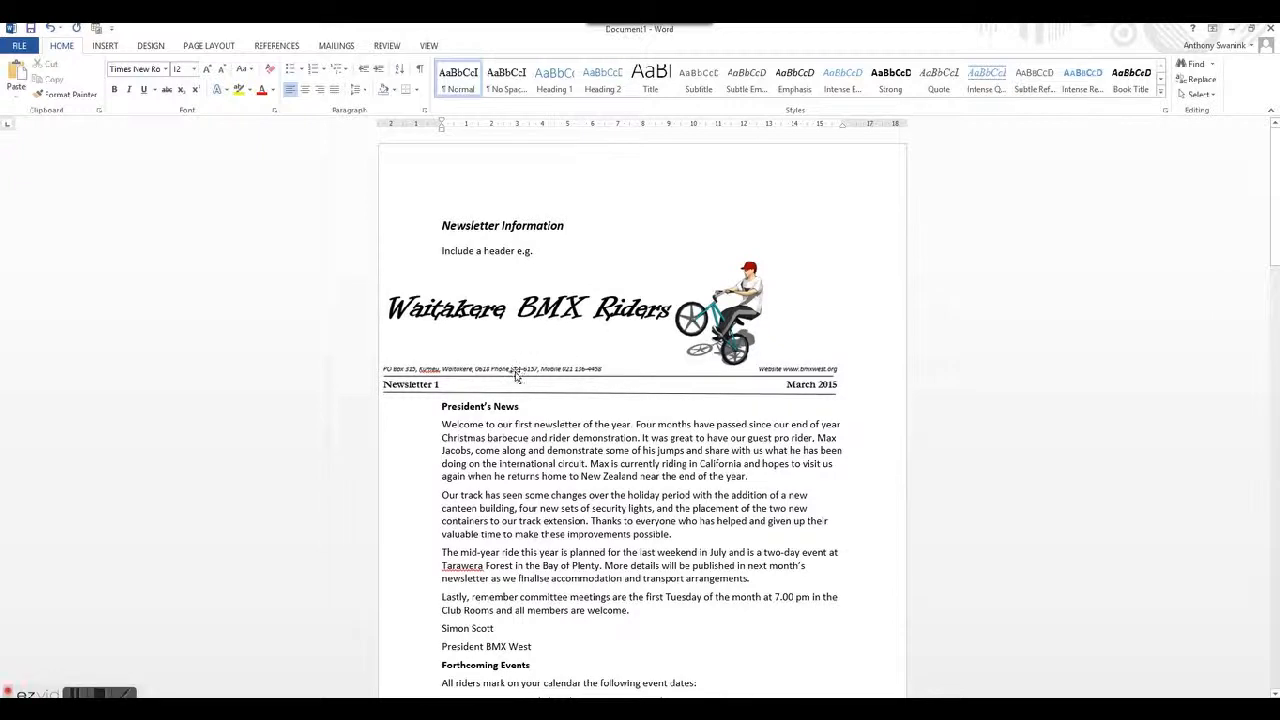
pyautogui.hotkey('ctrl', 'a')
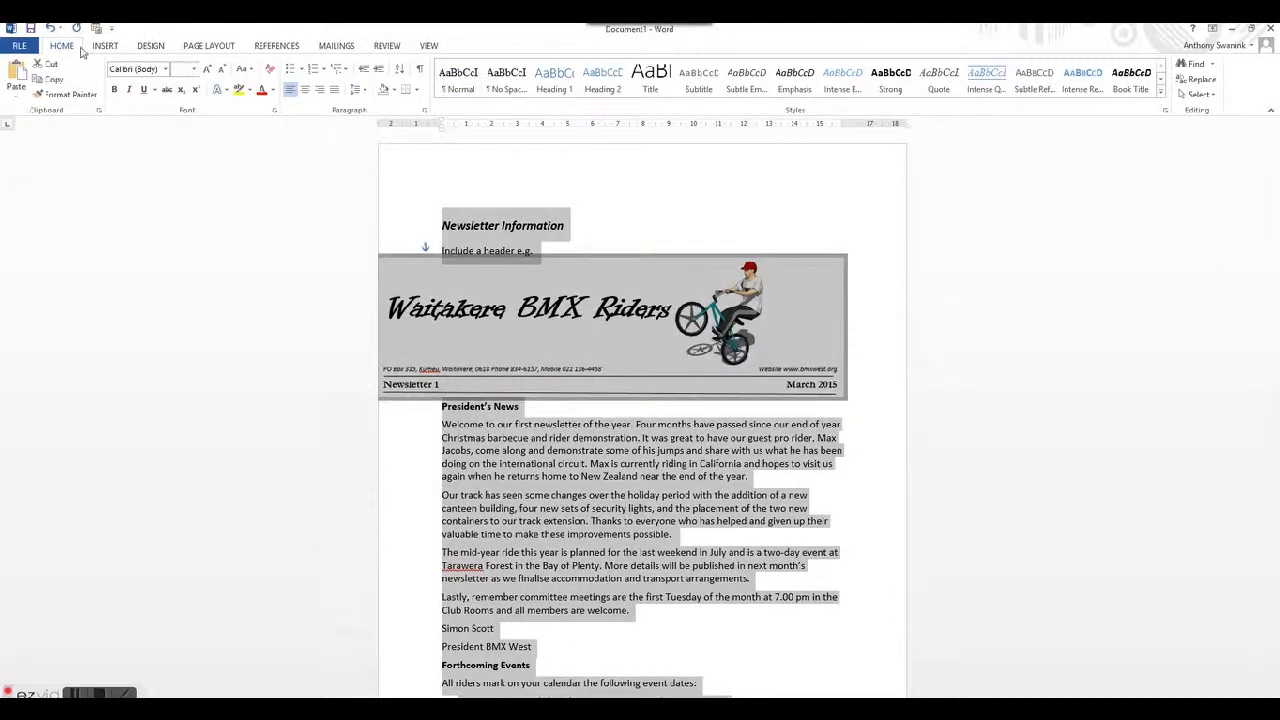
pyautogui.click(202, 48)
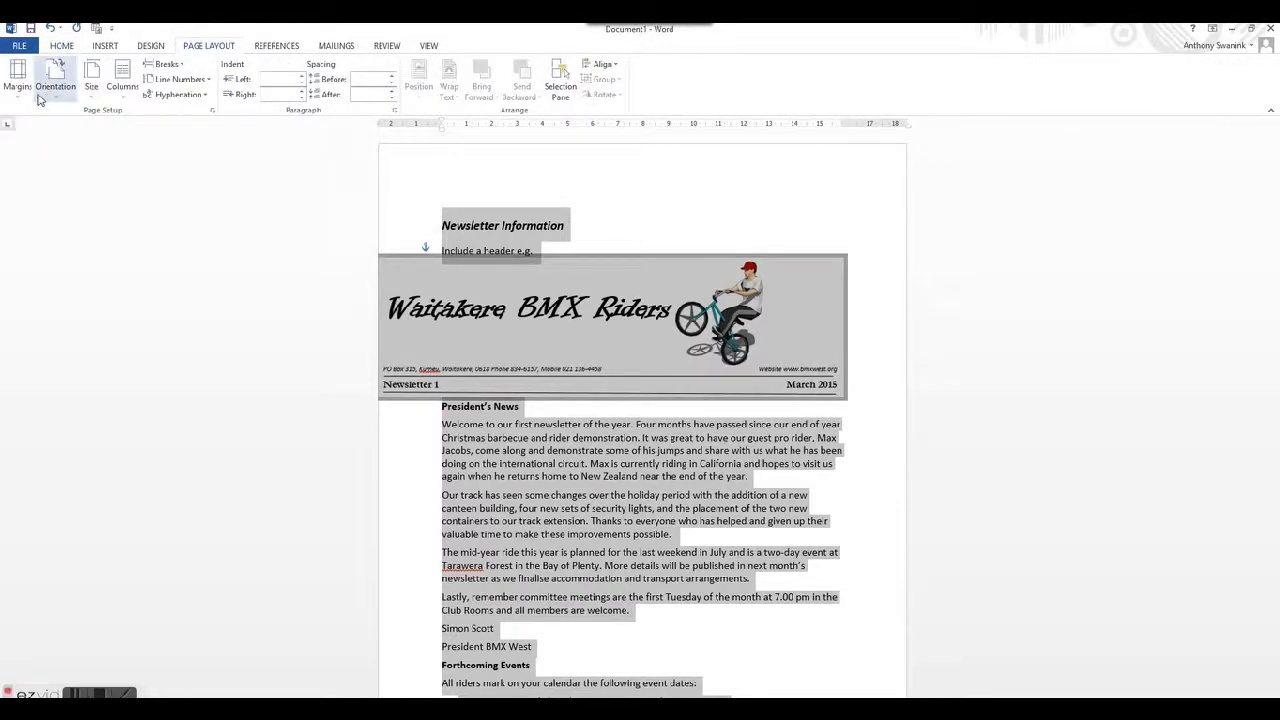
pyautogui.click(18, 80)
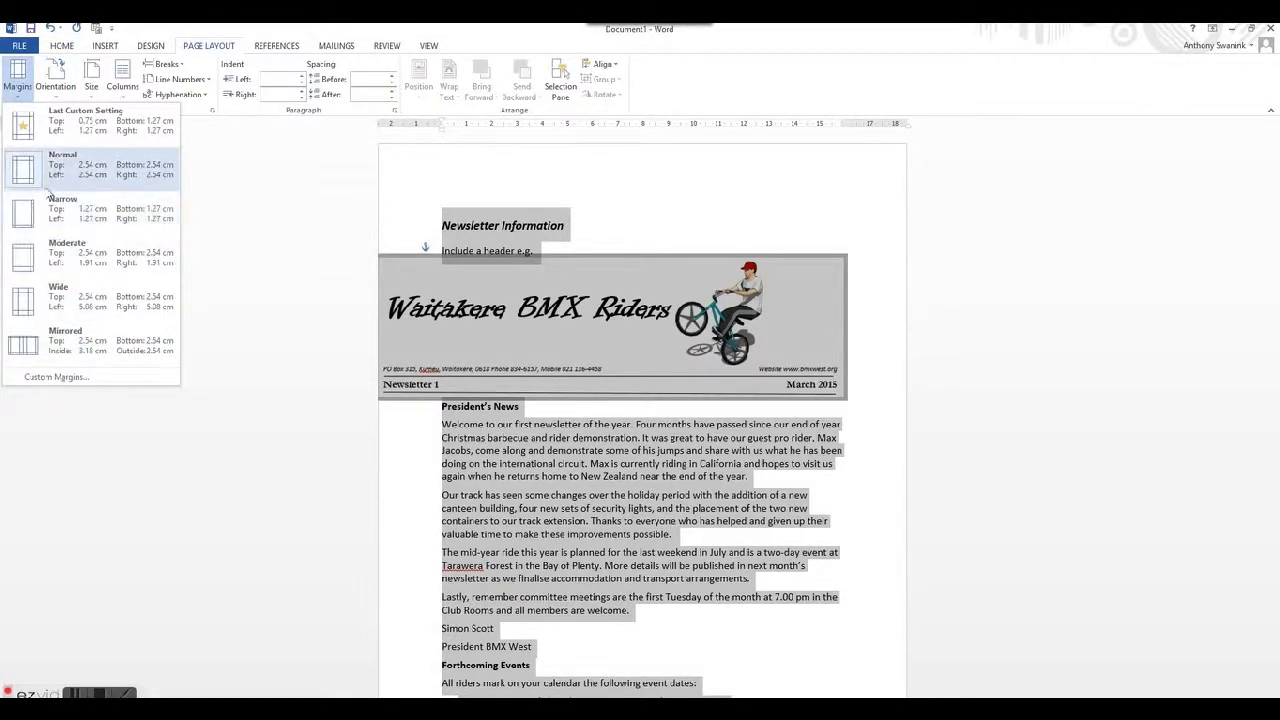
pyautogui.click(42, 260)
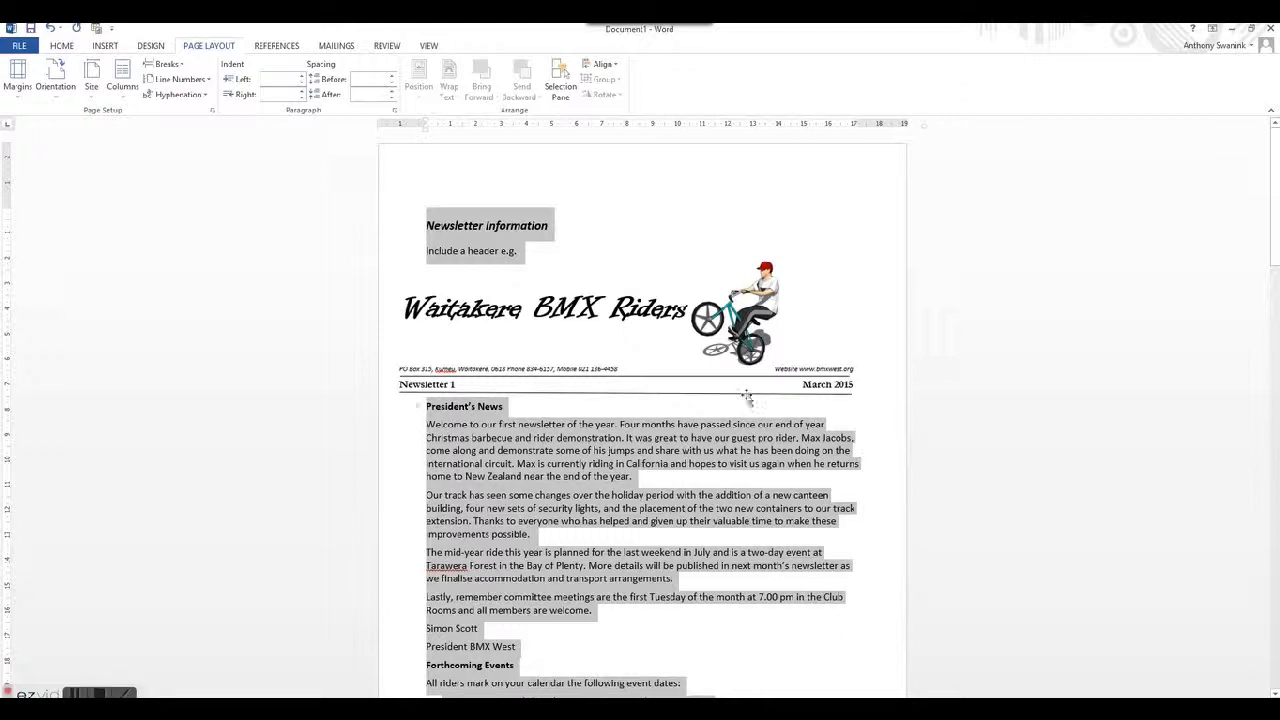
# Step: Delete the sample banner and the "Newsletter Information" and "Include a header e.g." lines above President's News
pyautogui.click(542, 270)
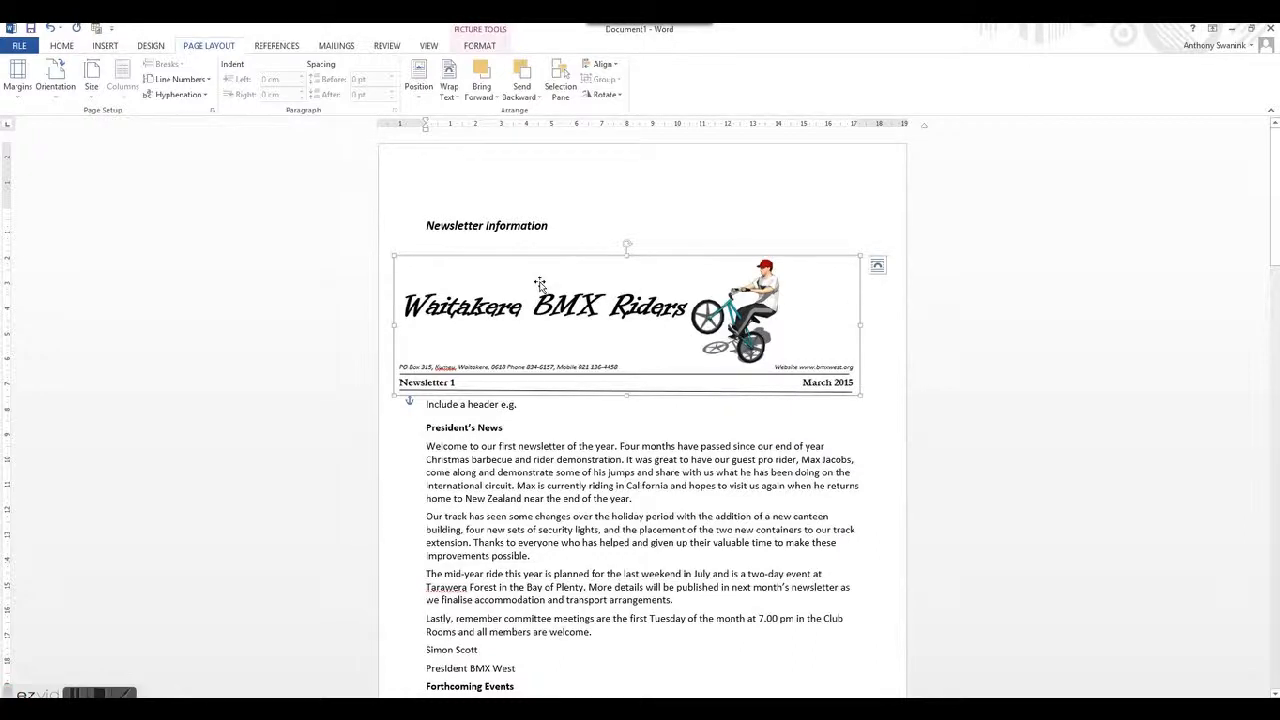
pyautogui.press('Delete')
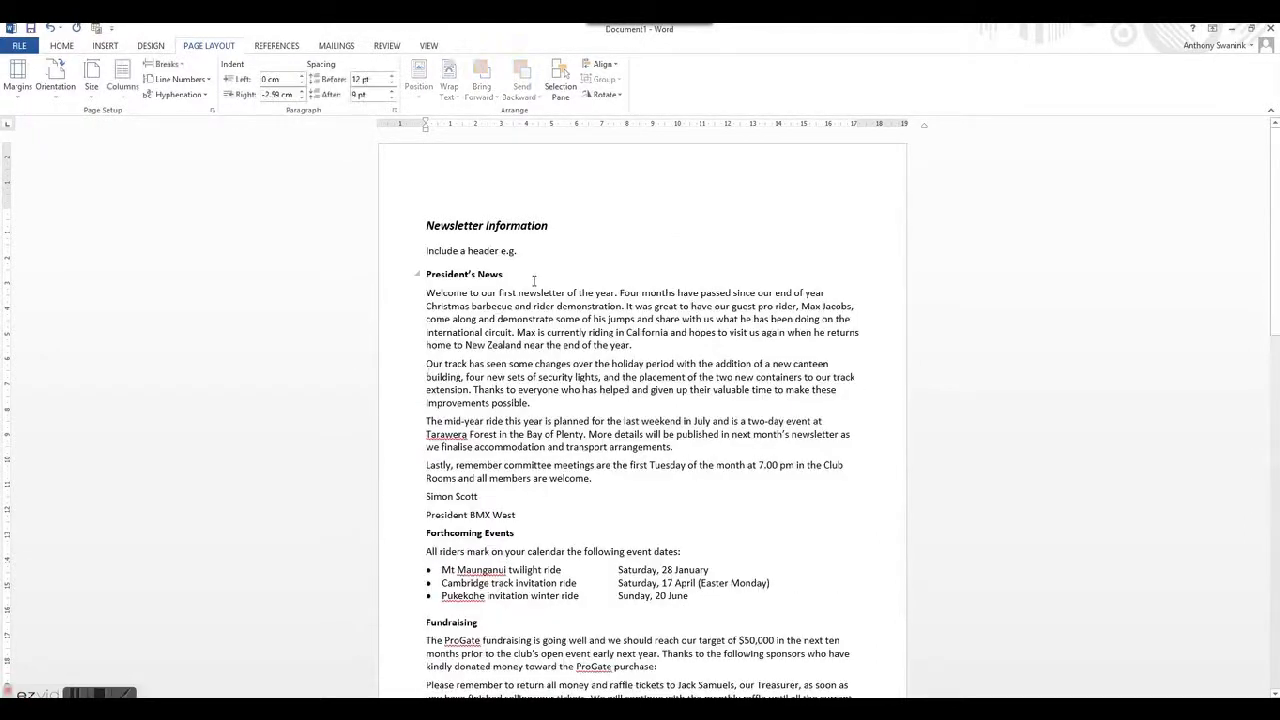
pyautogui.moveTo(529, 248); pyautogui.dragTo(394, 237)
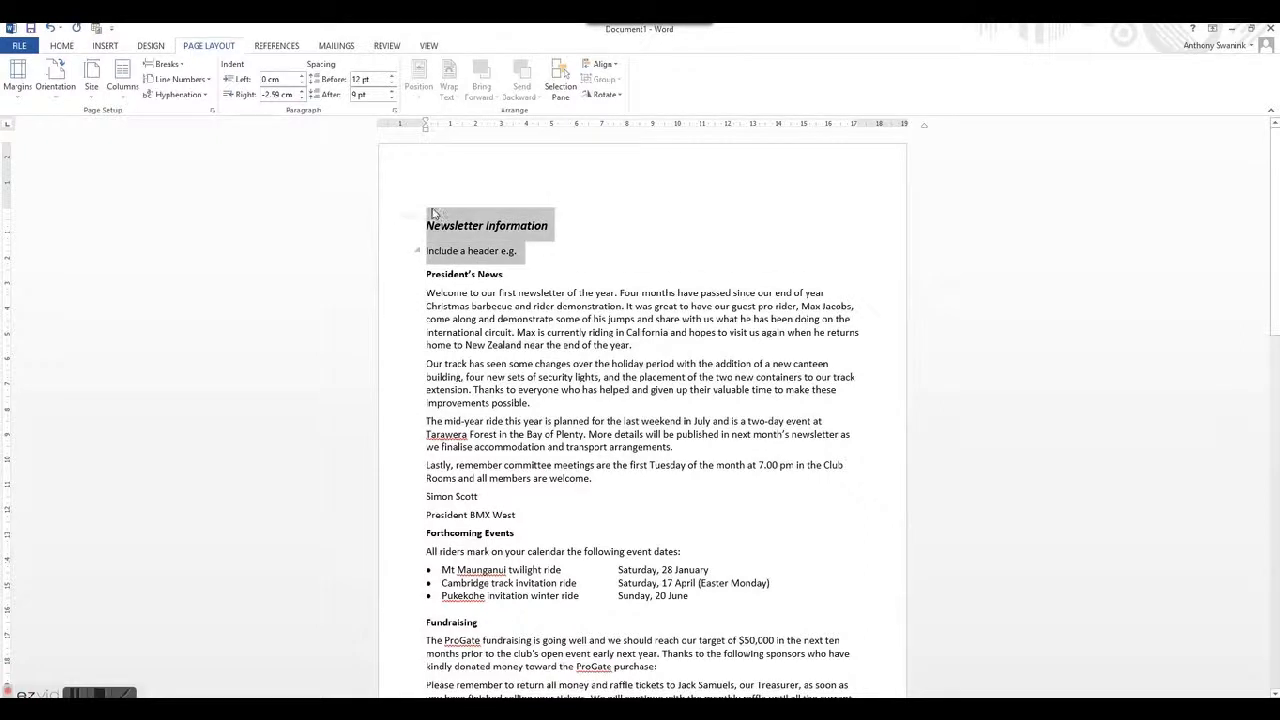
pyautogui.press('Delete')
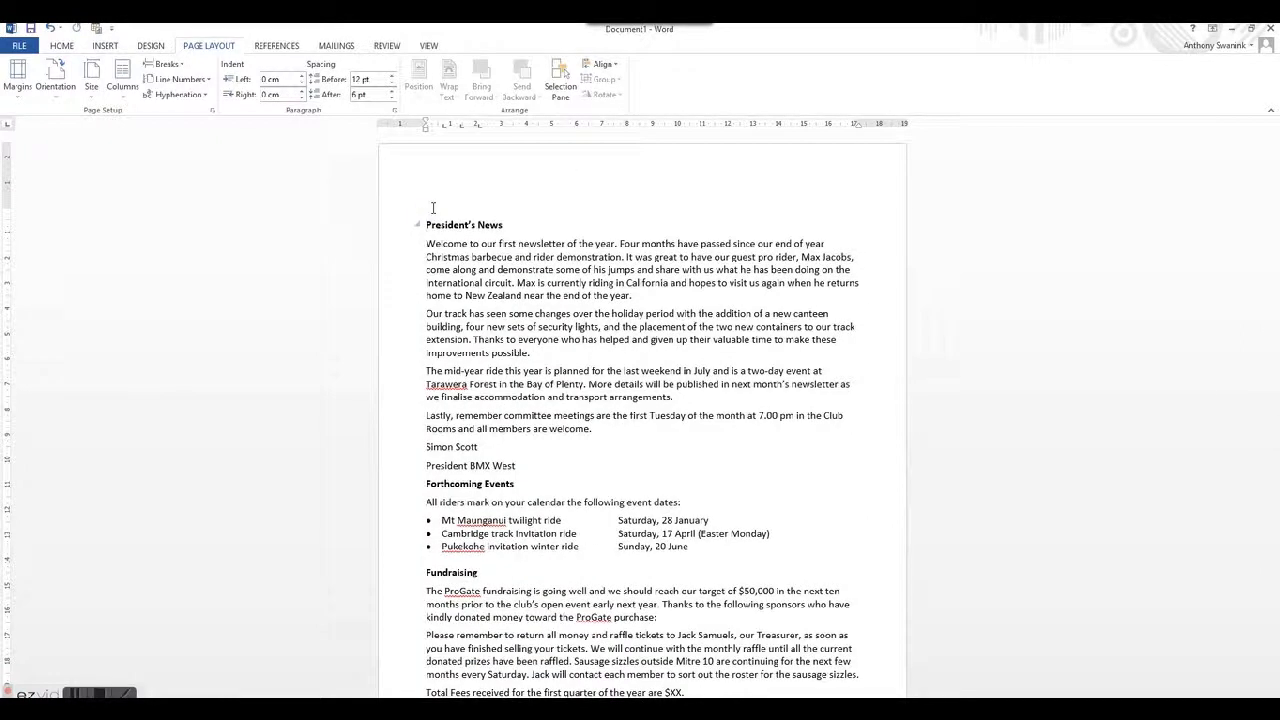
# Step: Add several blank lines above the President's News heading as room for a masthead, and place the cursor on the first one
pyautogui.press('Return')
pyautogui.press('Return')
pyautogui.press('Return')
pyautogui.press('Return')
pyautogui.press('Return')
pyautogui.press('Return')
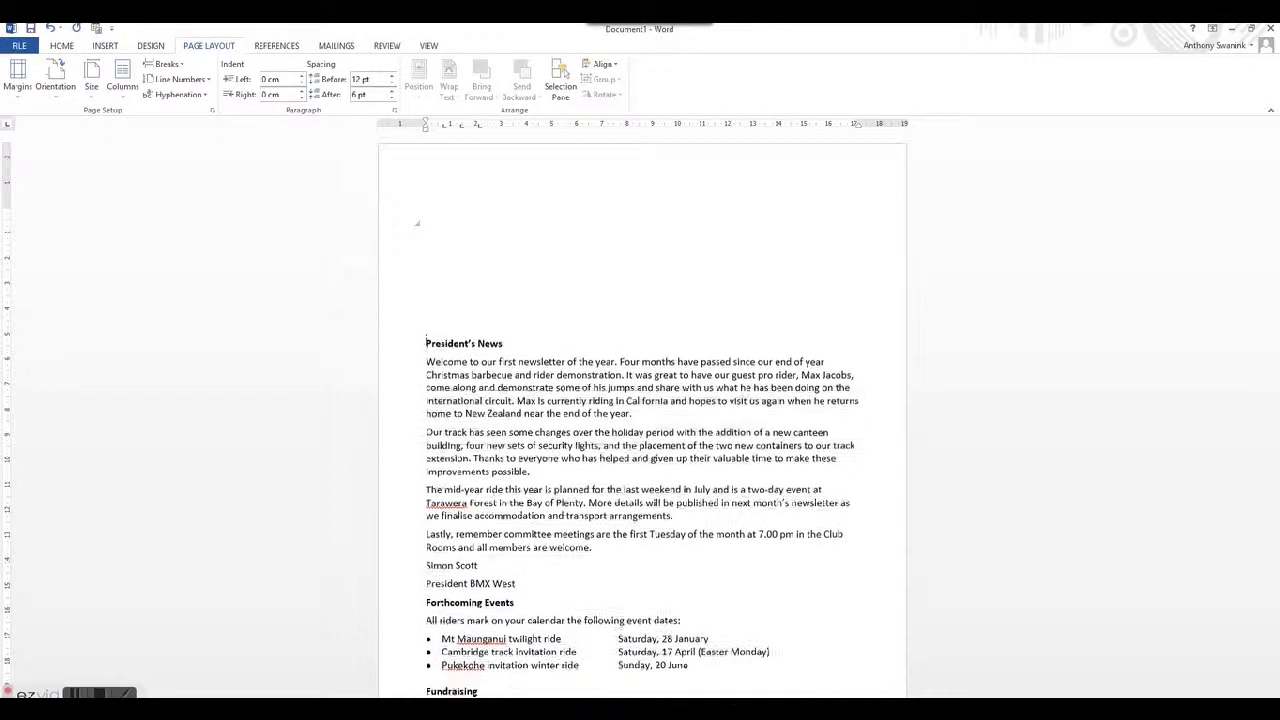
pyautogui.click(428, 222)
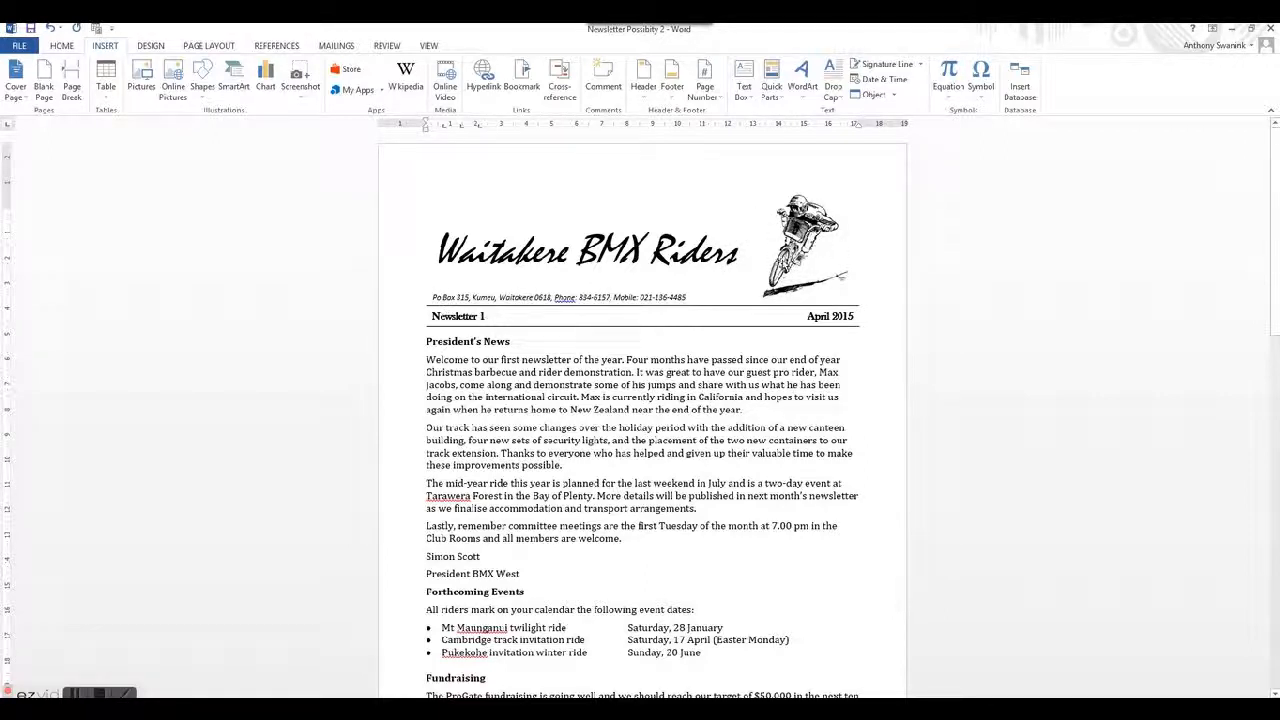
# Step: Switch to the Newsletter Possibility 2 document and examine the font and size of its "Waitakere BMX Riders" title text box
pyautogui.click(567, 224)
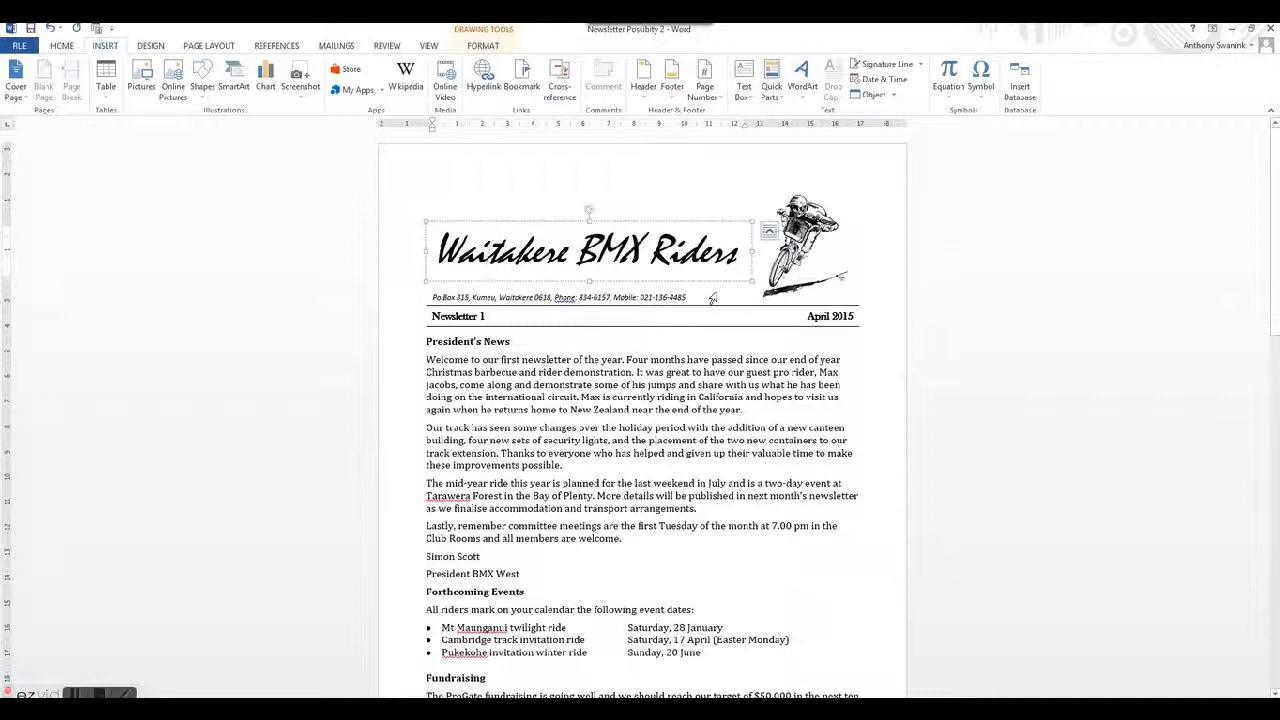
pyautogui.click(60, 47)
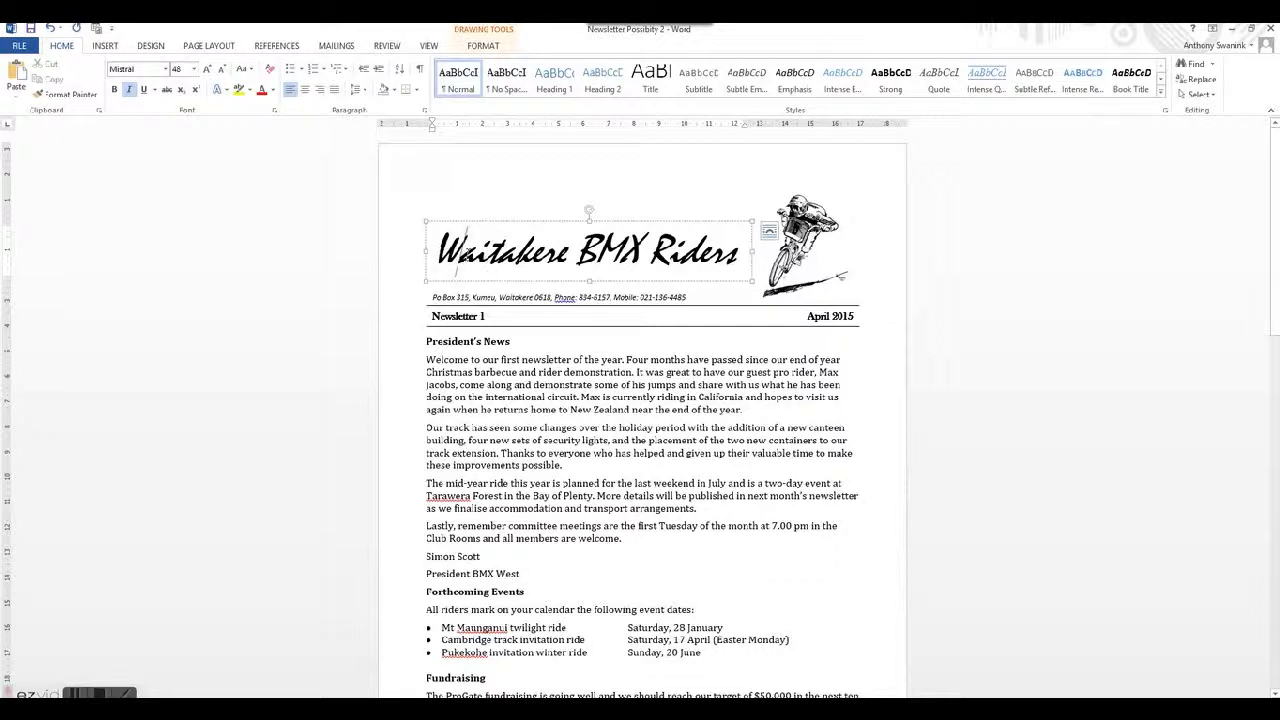
pyautogui.moveTo(744, 254); pyautogui.dragTo(434, 252)
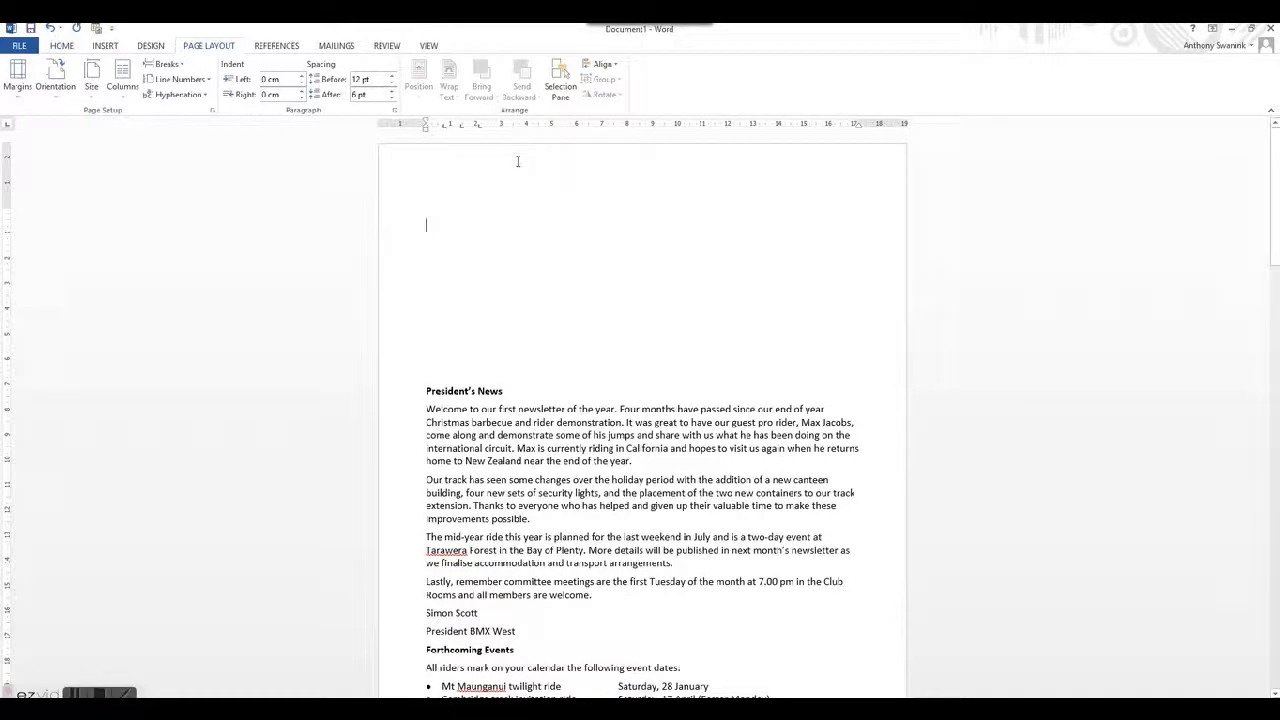
# Step: Enter the title "Waitakere BMX Riders" on the first line of the new newsletter, correcting the spelling of Waitakere
pyautogui.write('Wiatkere BMX')
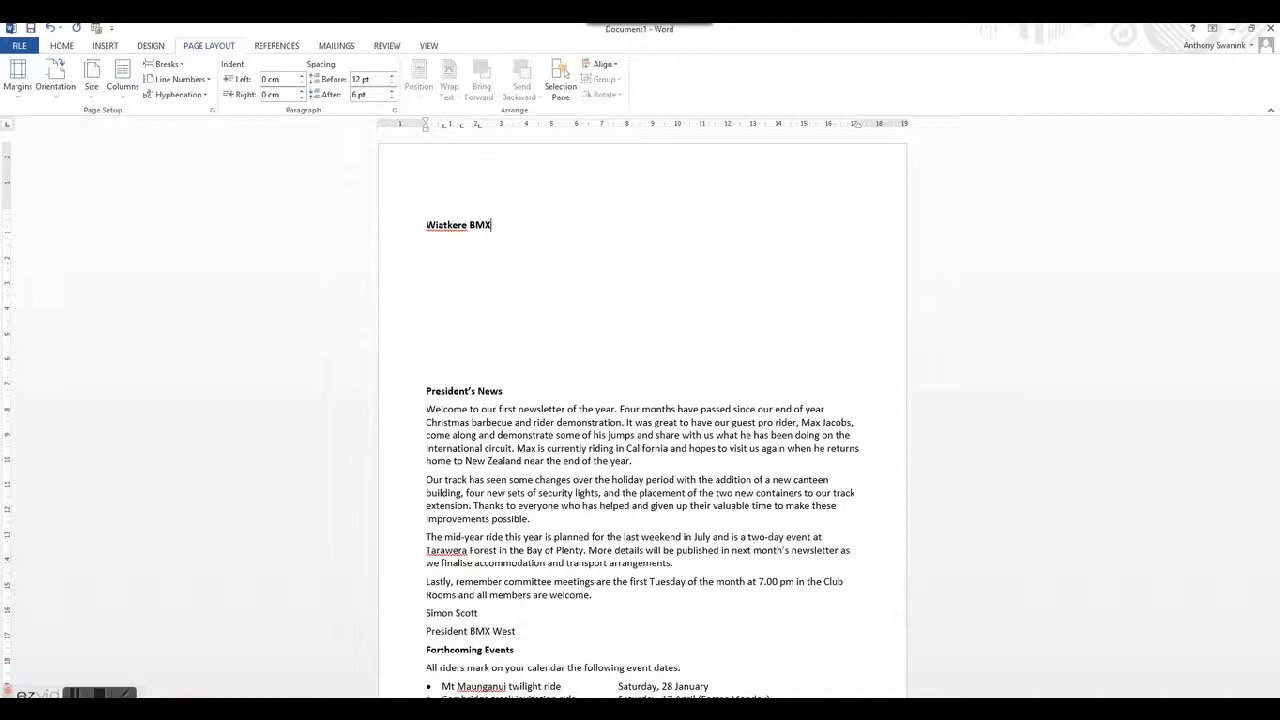
pyautogui.write(' Riders')
pyautogui.rightClick(443, 224)
pyautogui.click(508, 241)
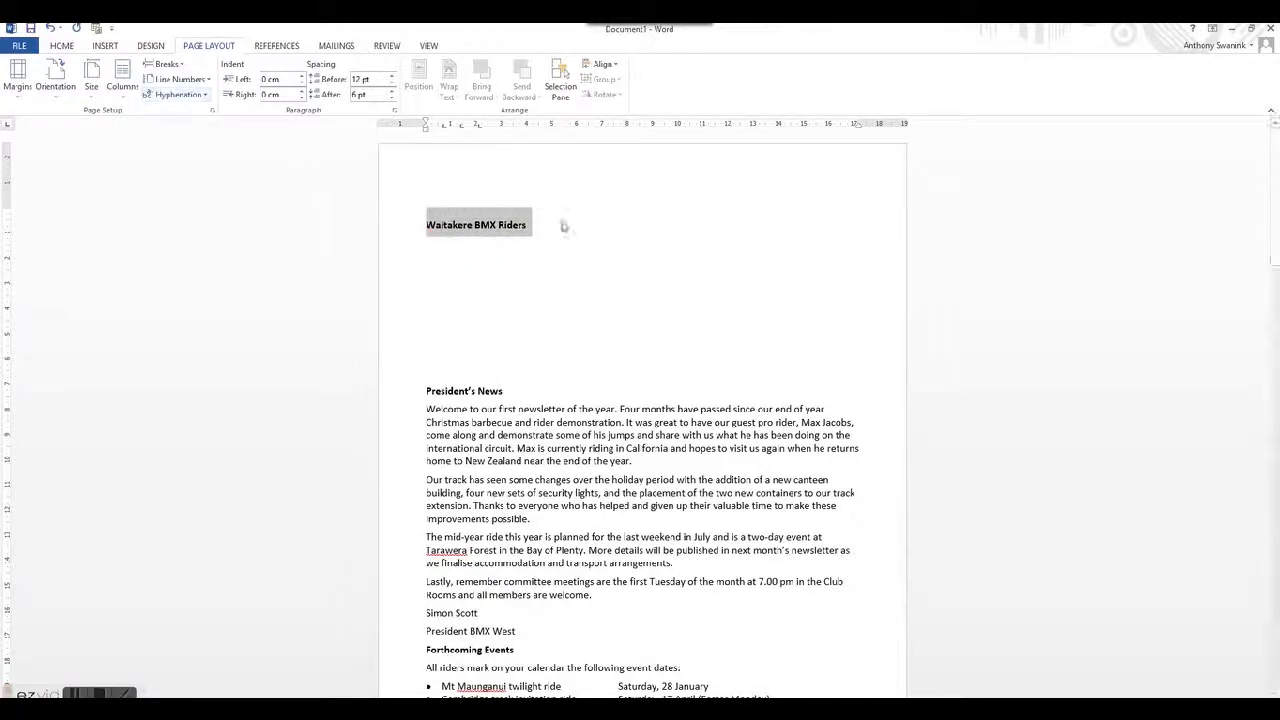
# Step: Draw a text box about 11 cm wide and 3.5 cm high in the blank area below the newsletter title
pyautogui.click(105, 47)
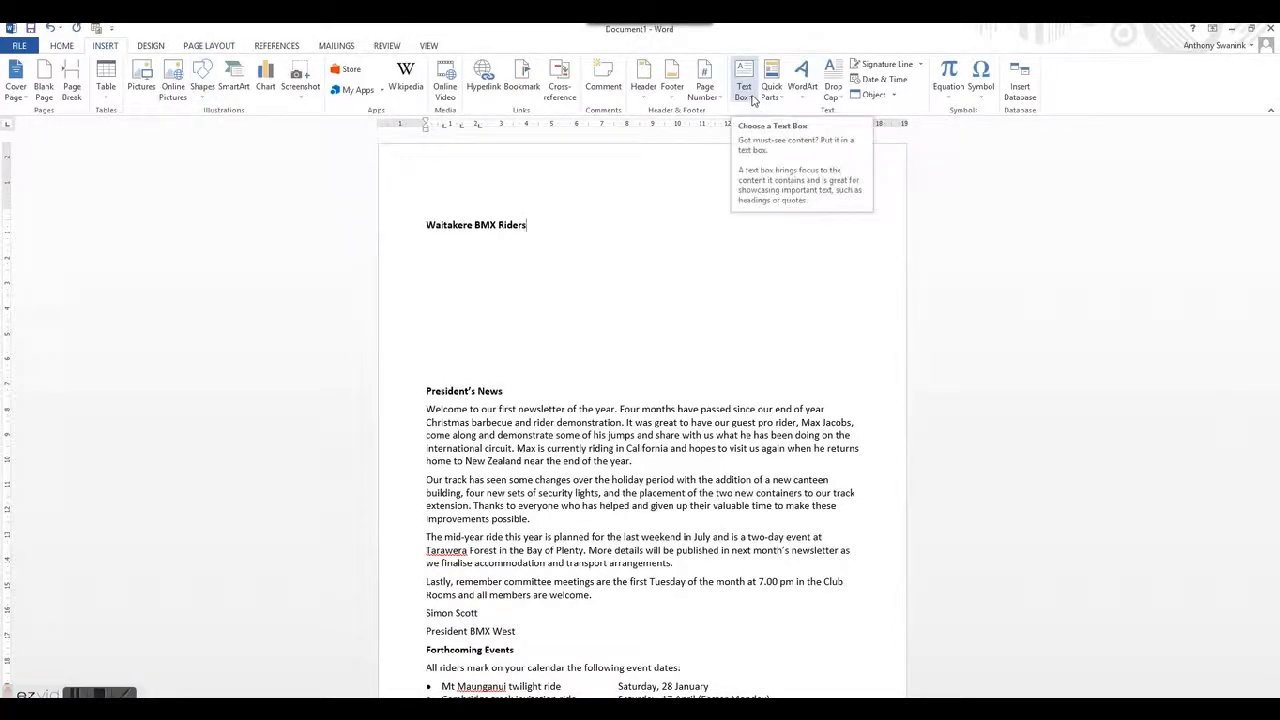
pyautogui.click(752, 100)
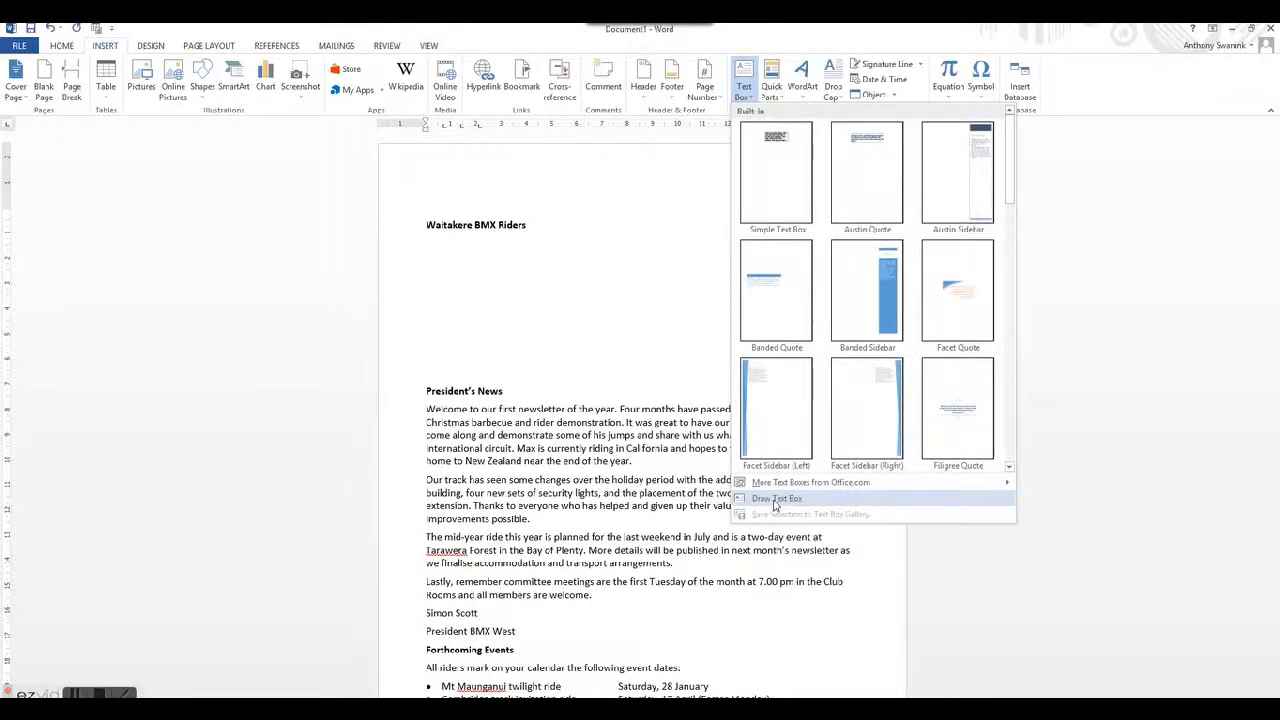
pyautogui.click(775, 498)
pyautogui.moveTo(437, 246)
pyautogui.mouseDown()
pyautogui.moveTo(623, 340)
pyautogui.moveTo(712, 334)
pyautogui.mouseUp()
# Step: Move the "Waitakere BMX Riders" title from the page's first line into the text box
pyautogui.moveTo(537, 221); pyautogui.dragTo(415, 226)
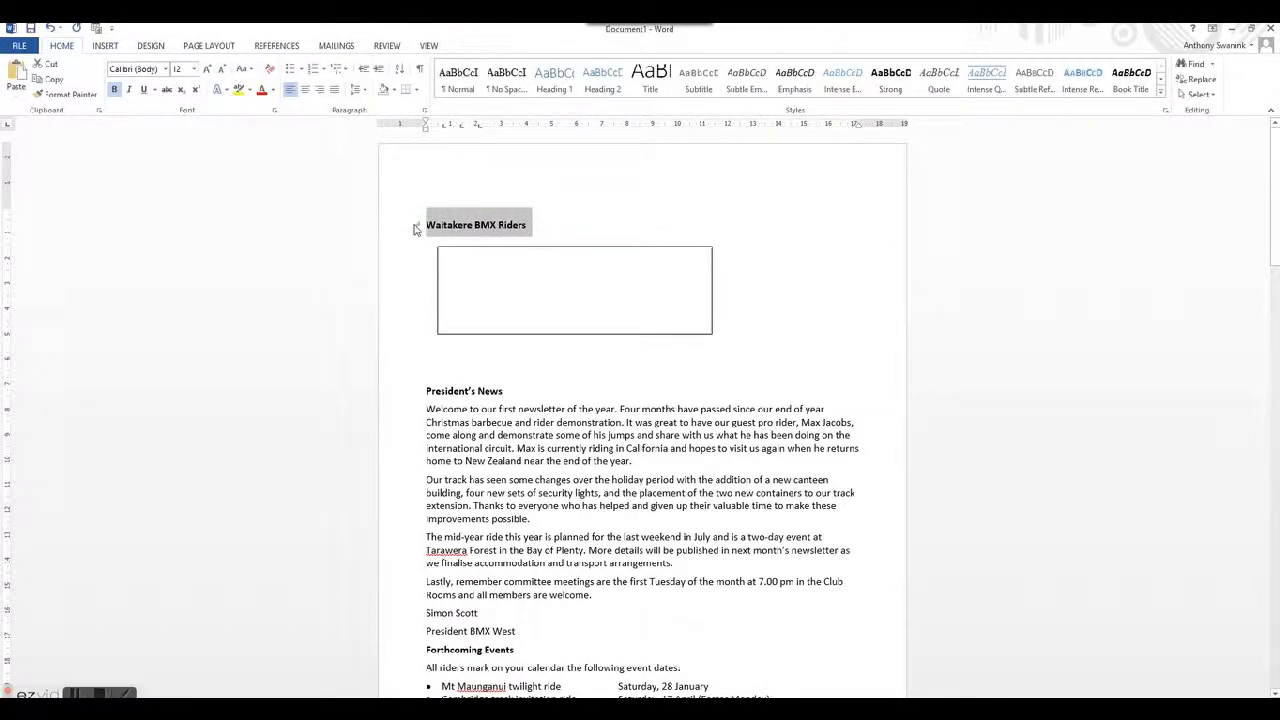
pyautogui.hotkey('ctrl', 'x')
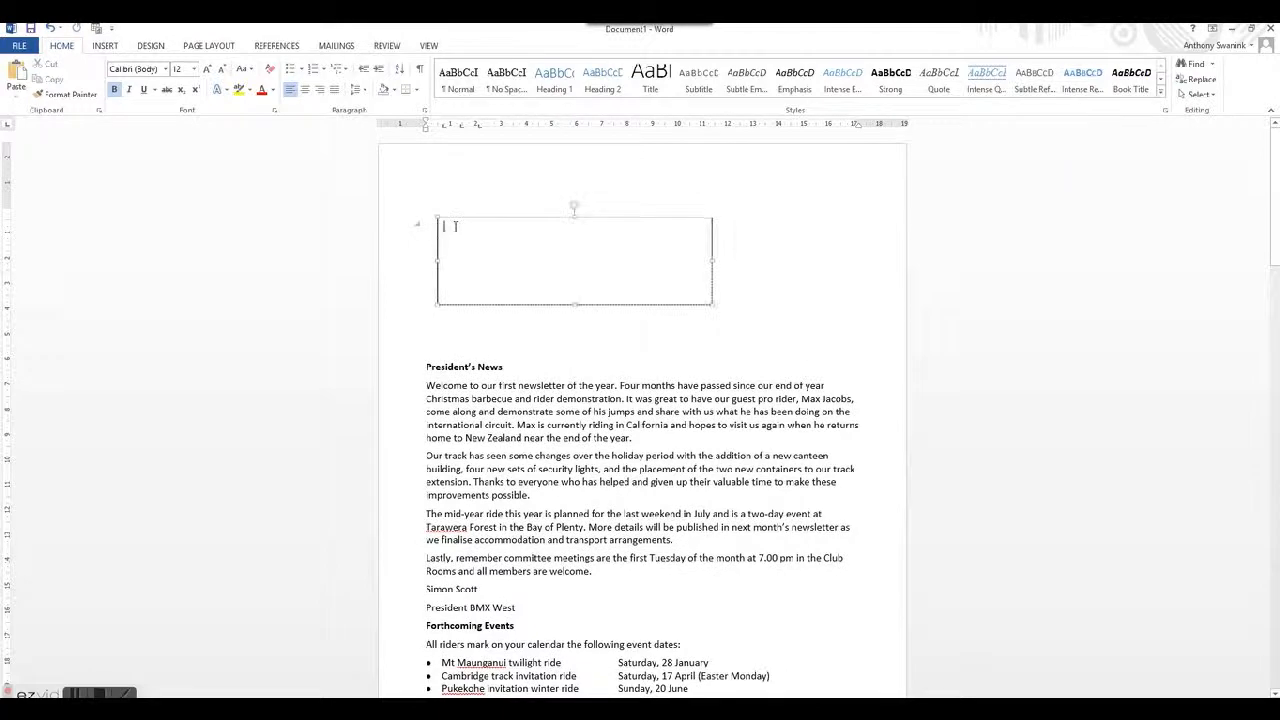
pyautogui.click(455, 227)
pyautogui.hotkey('ctrl', 'v')
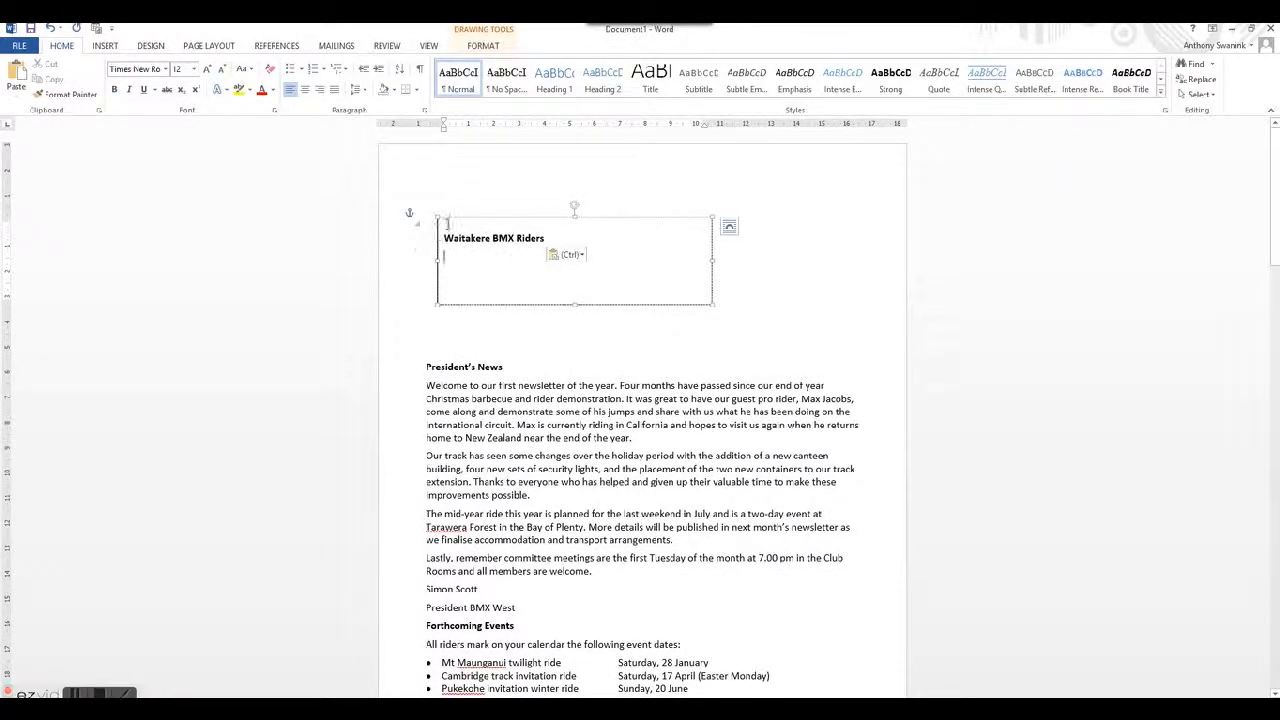
# Step: Set the paragraph spacing before to 0 pt and remove the spacing after for the text in the title text box
pyautogui.moveTo(447, 223); pyautogui.dragTo(589, 270)
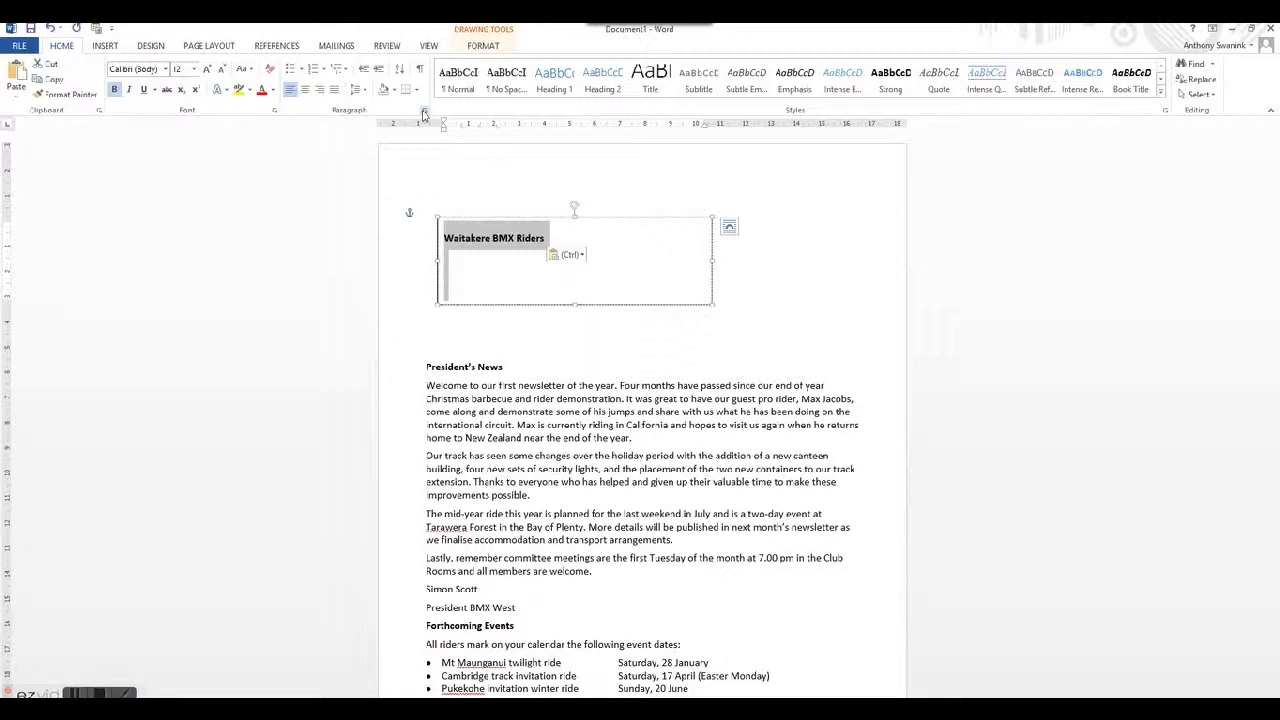
pyautogui.click(424, 113)
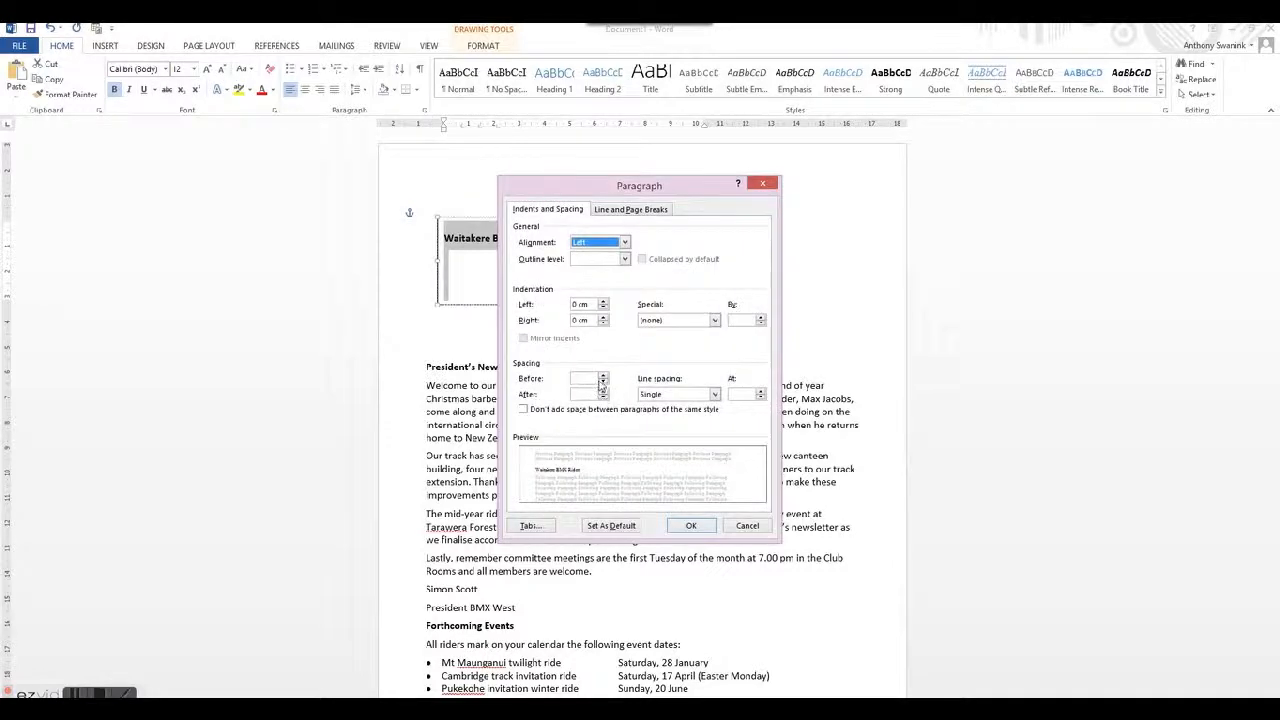
pyautogui.click(747, 526)
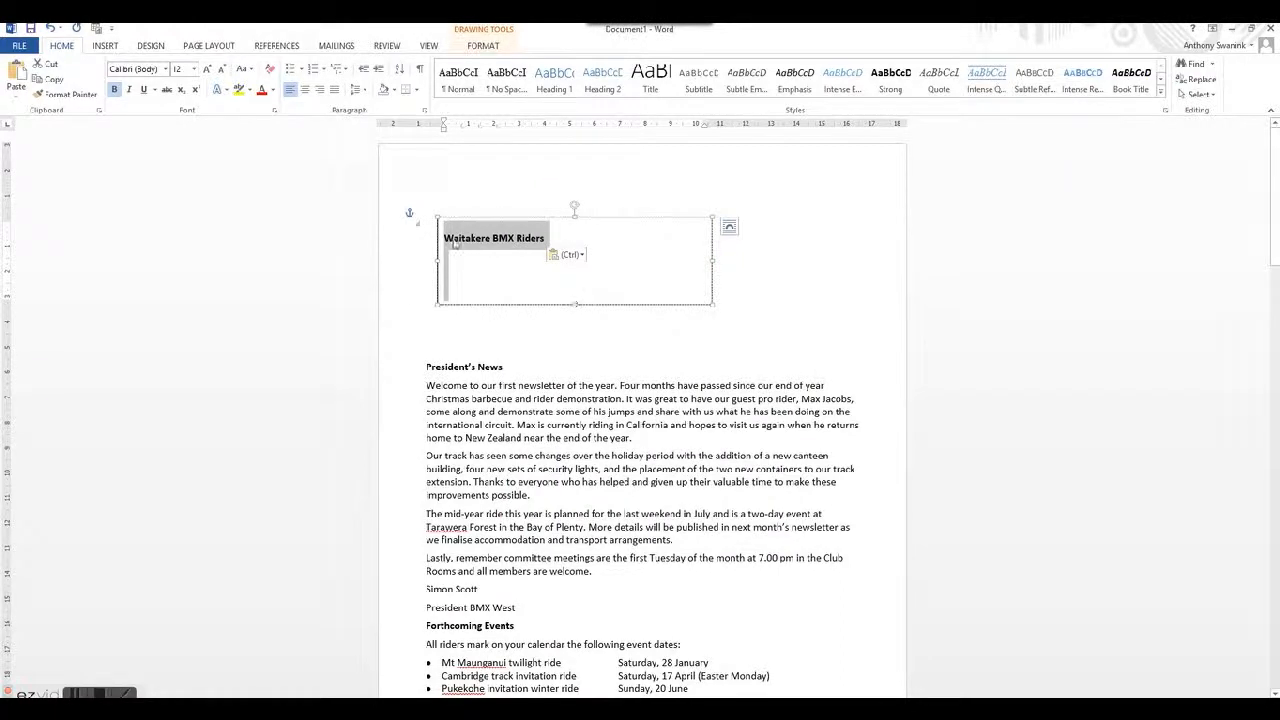
pyautogui.click(426, 114)
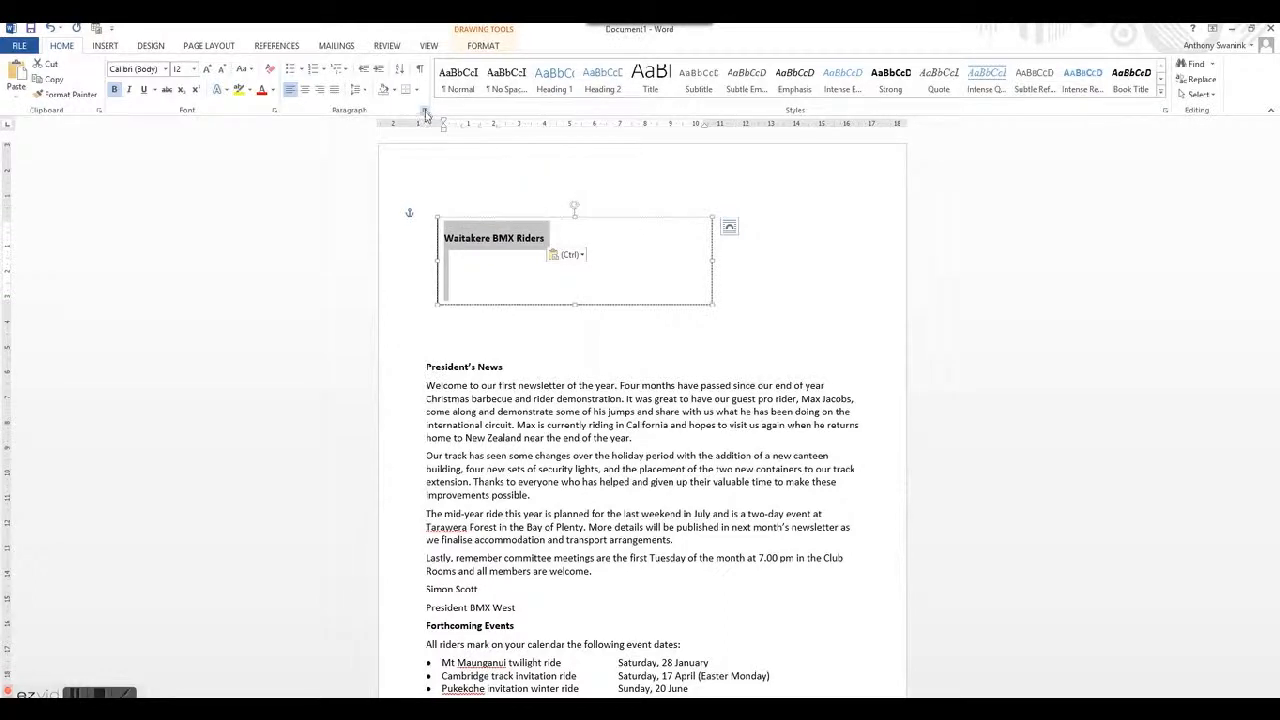
pyautogui.click(426, 114)
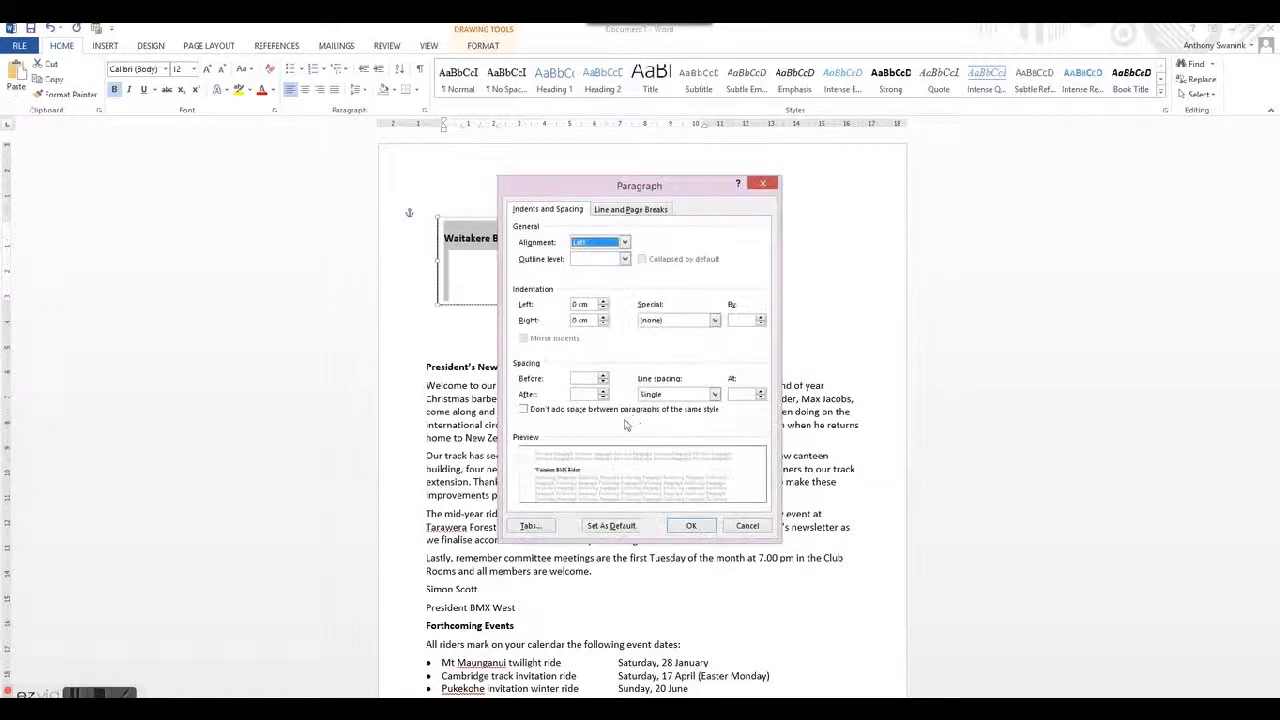
pyautogui.click(603, 377)
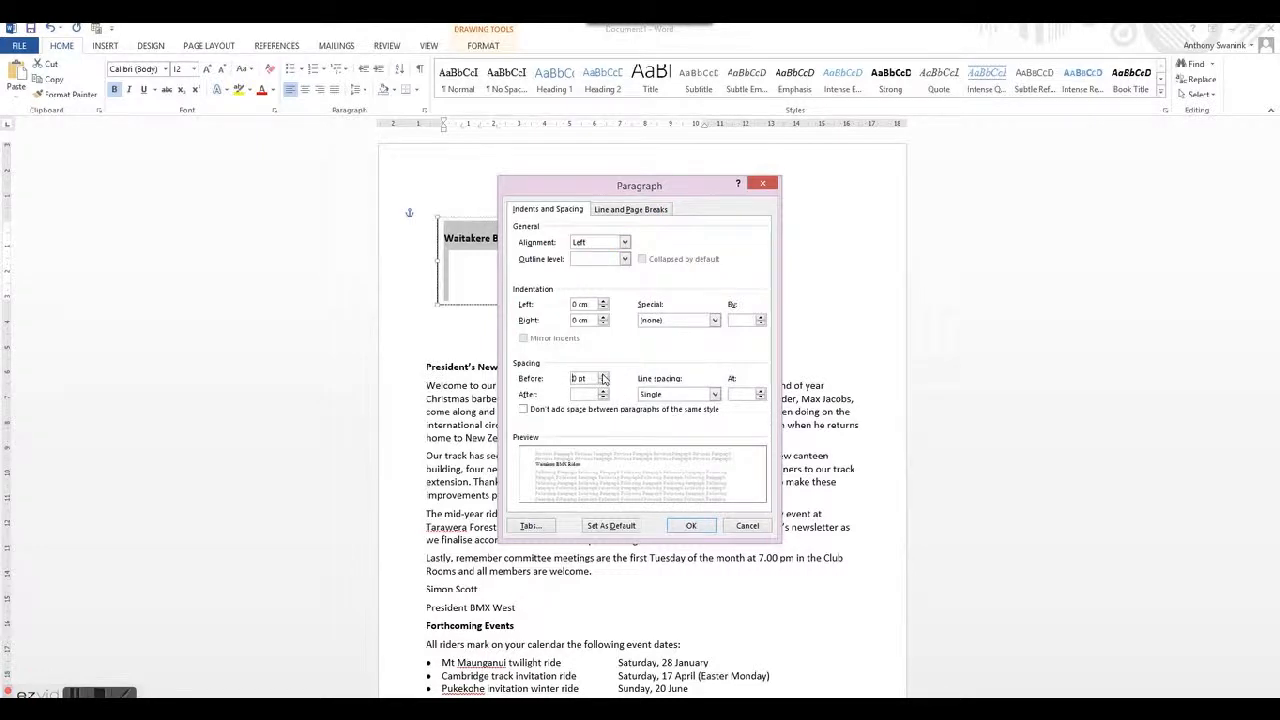
pyautogui.click(603, 397)
pyautogui.click(690, 525)
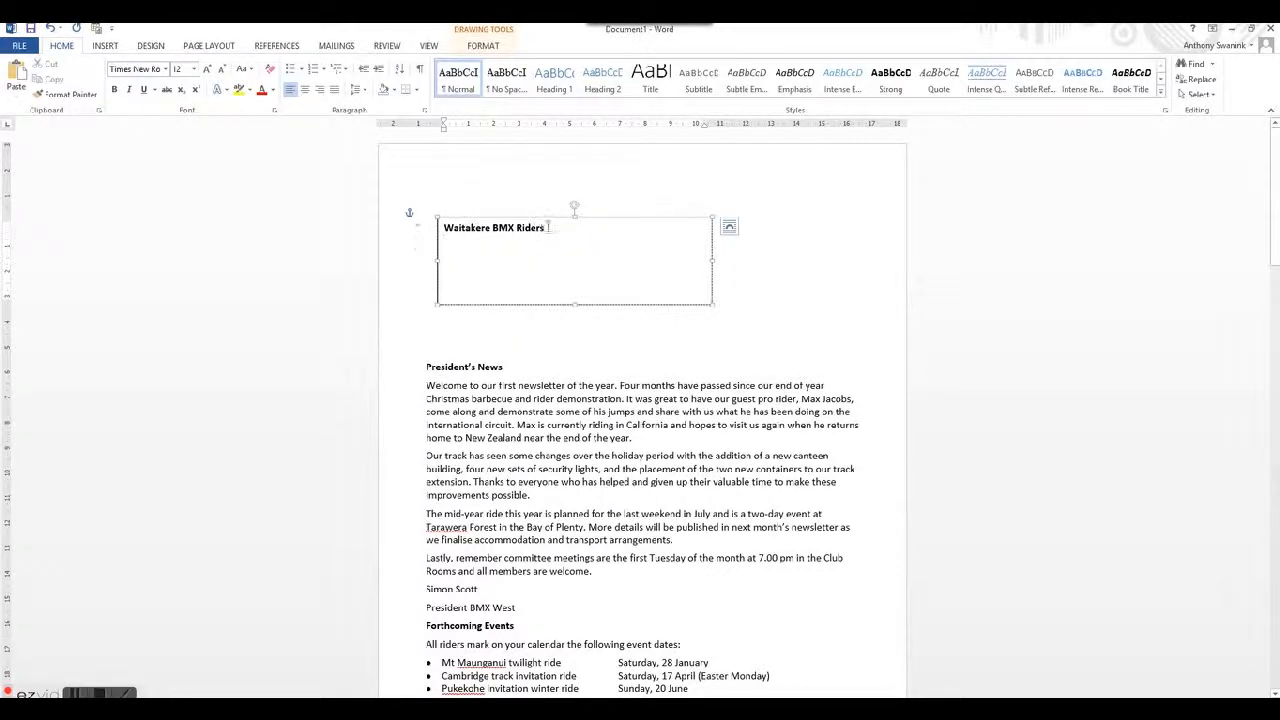
pyautogui.moveTo(550, 229); pyautogui.dragTo(438, 229)
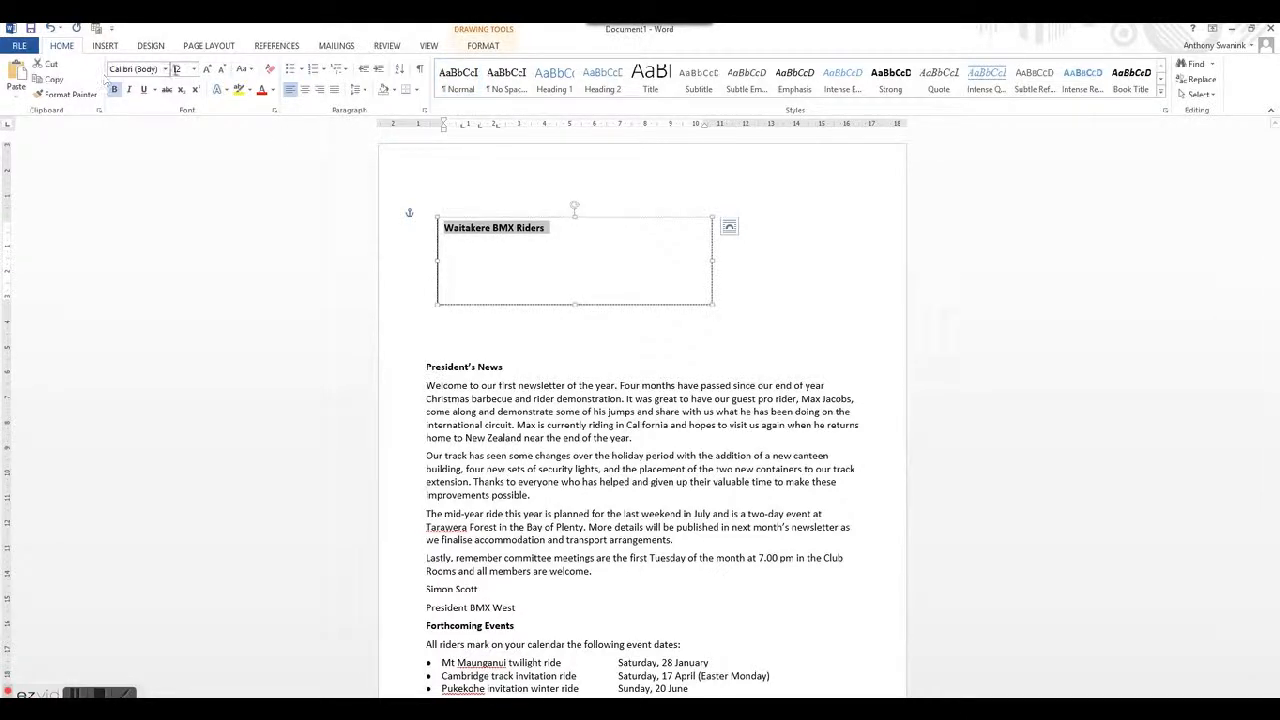
pyautogui.click(166, 69)
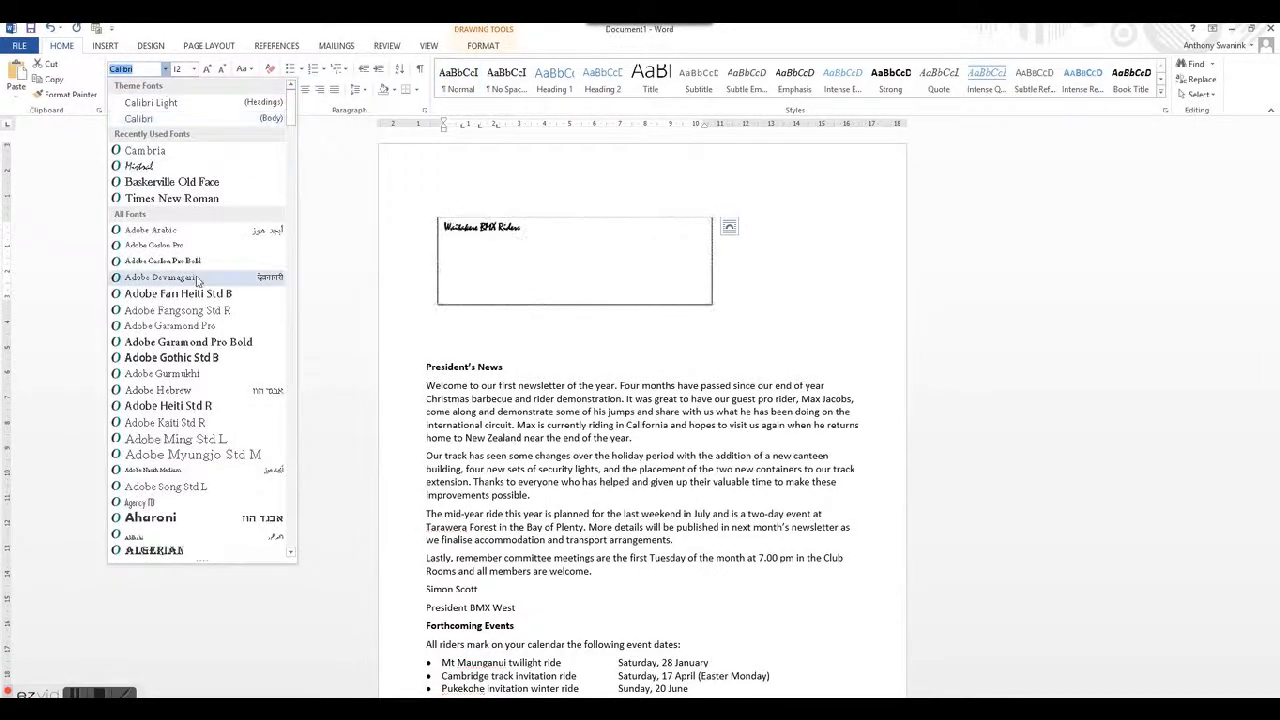
pyautogui.click(195, 281)
pyautogui.write('m')
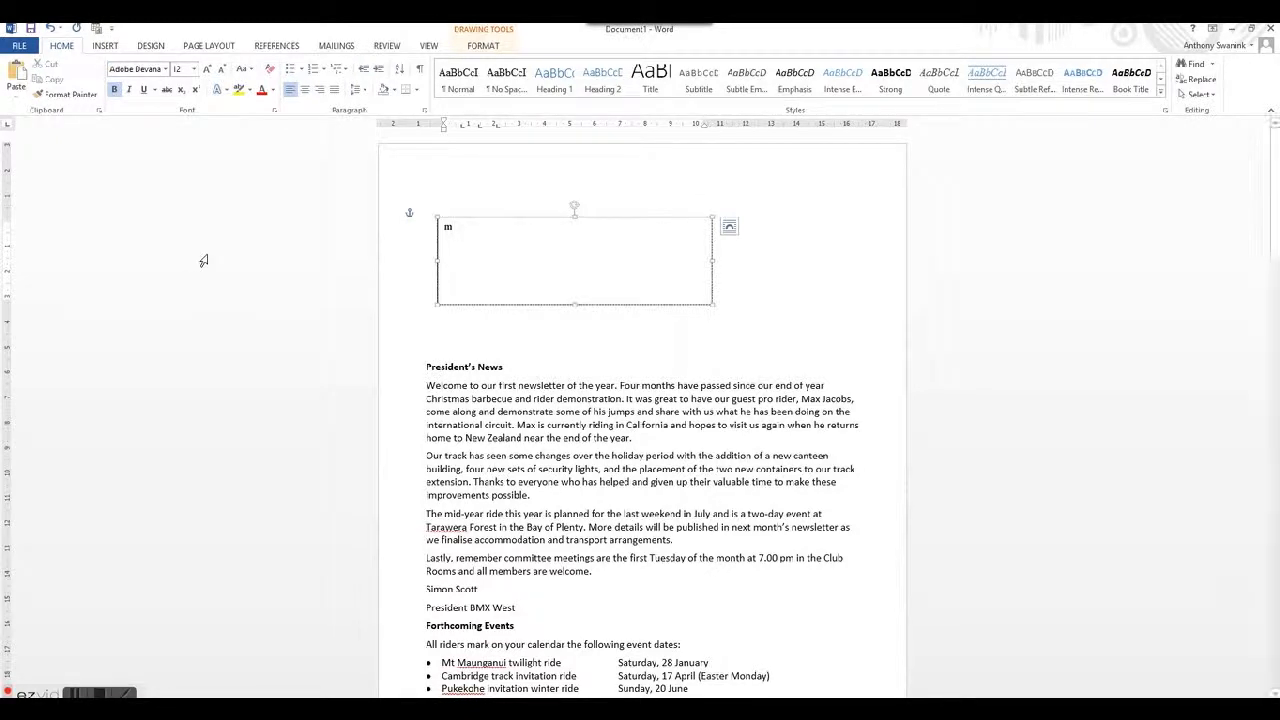
pyautogui.hotkey('ctrl', 'z')
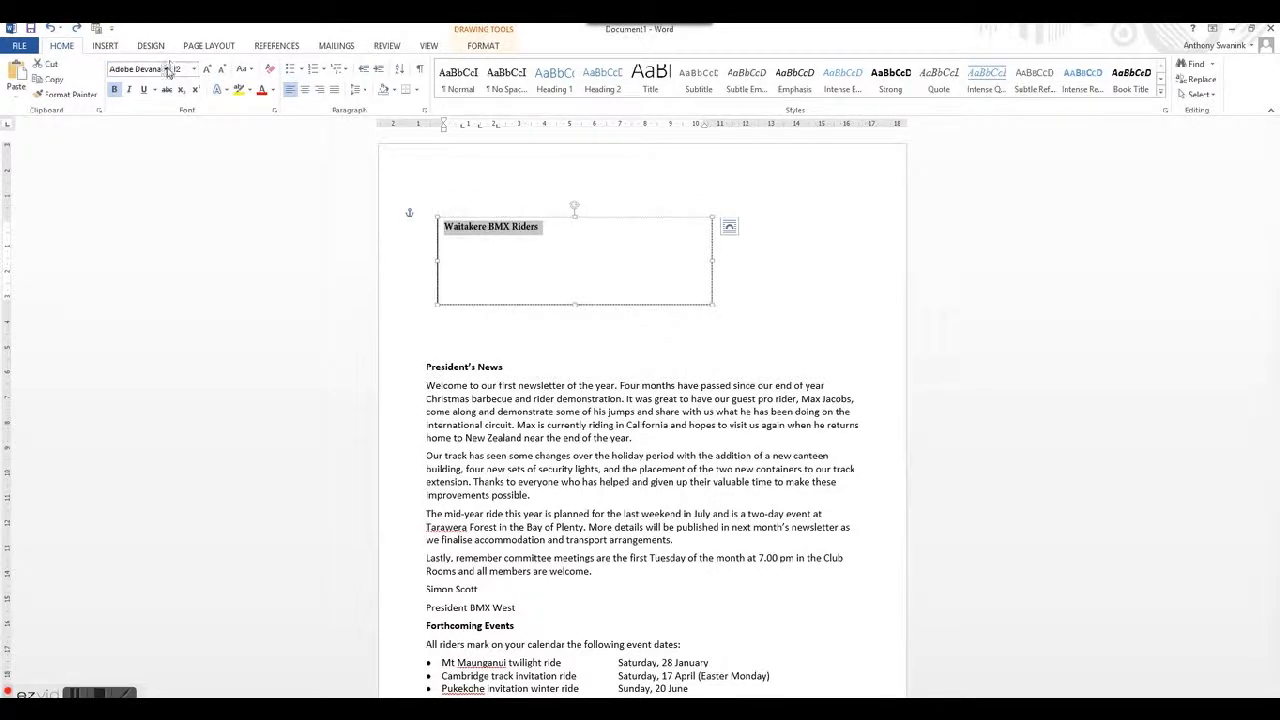
# Step: Set the "Waitakere BMX Riders" title in the text box to the Mistral font at size 48
pyautogui.click(166, 69)
pyautogui.write('m')
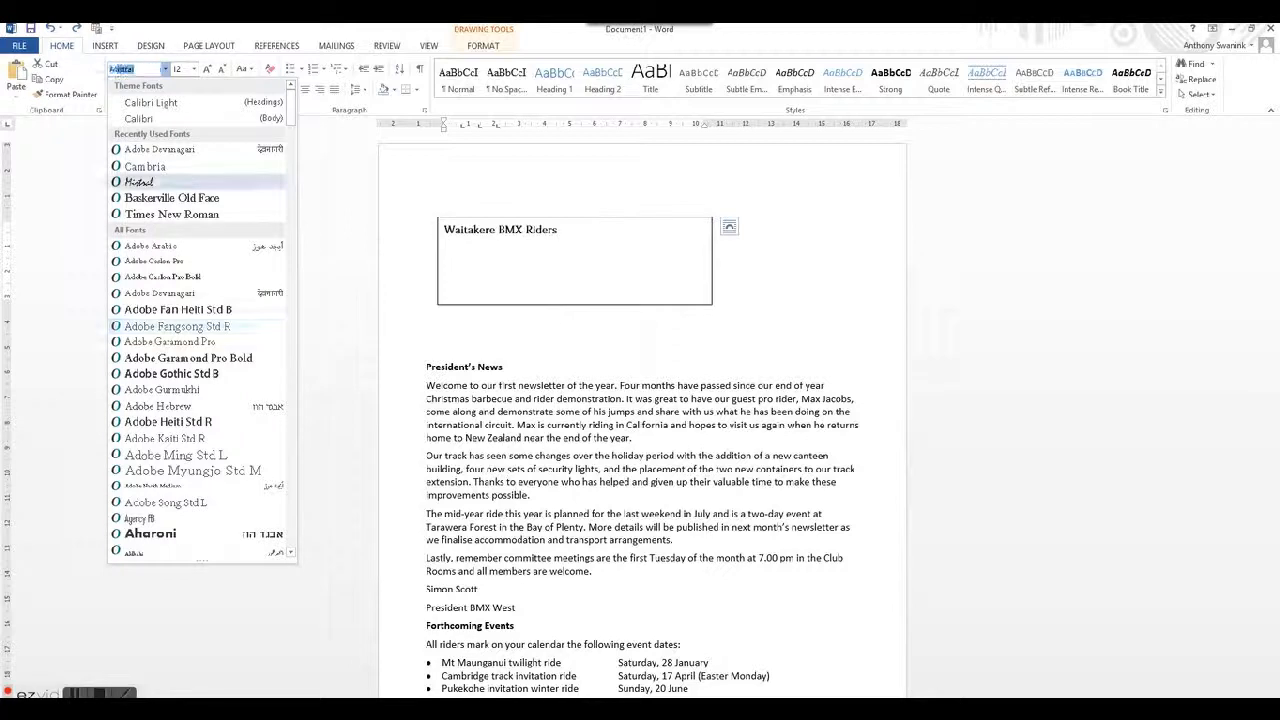
pyautogui.write('ini')
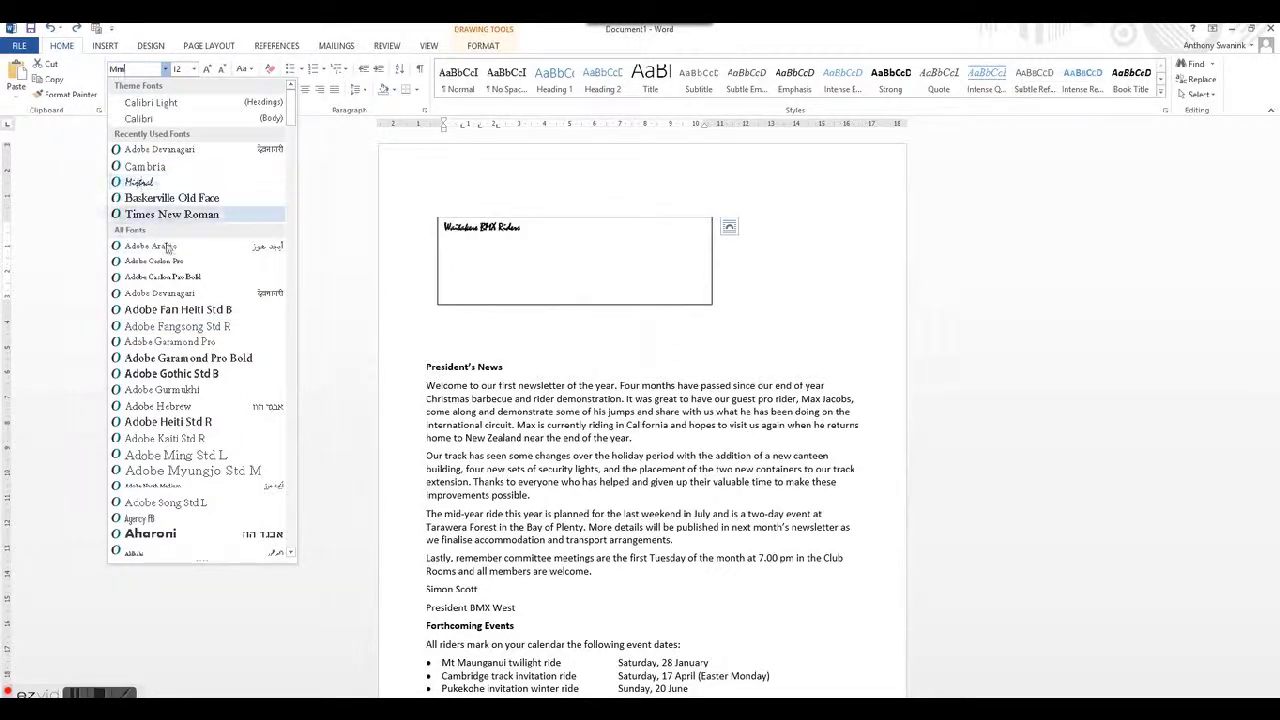
pyautogui.moveTo(291, 109); pyautogui.dragTo(308, 352)
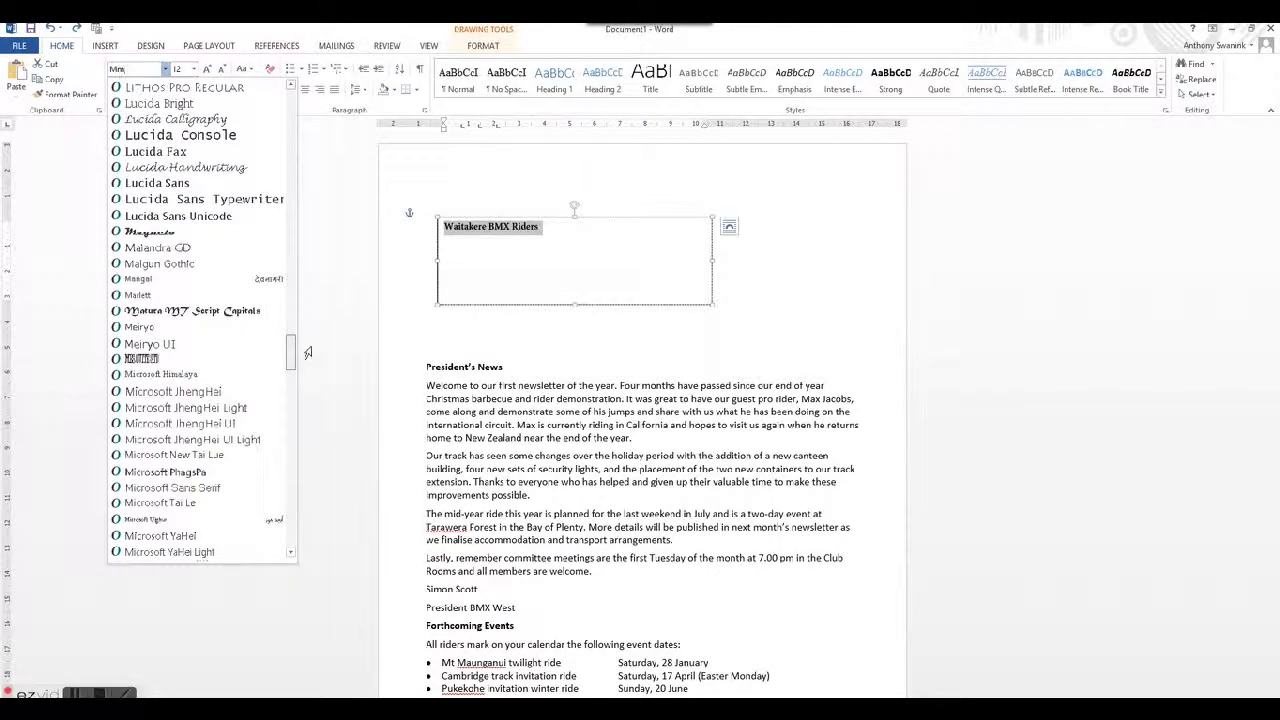
pyautogui.moveTo(308, 353); pyautogui.dragTo(307, 392)
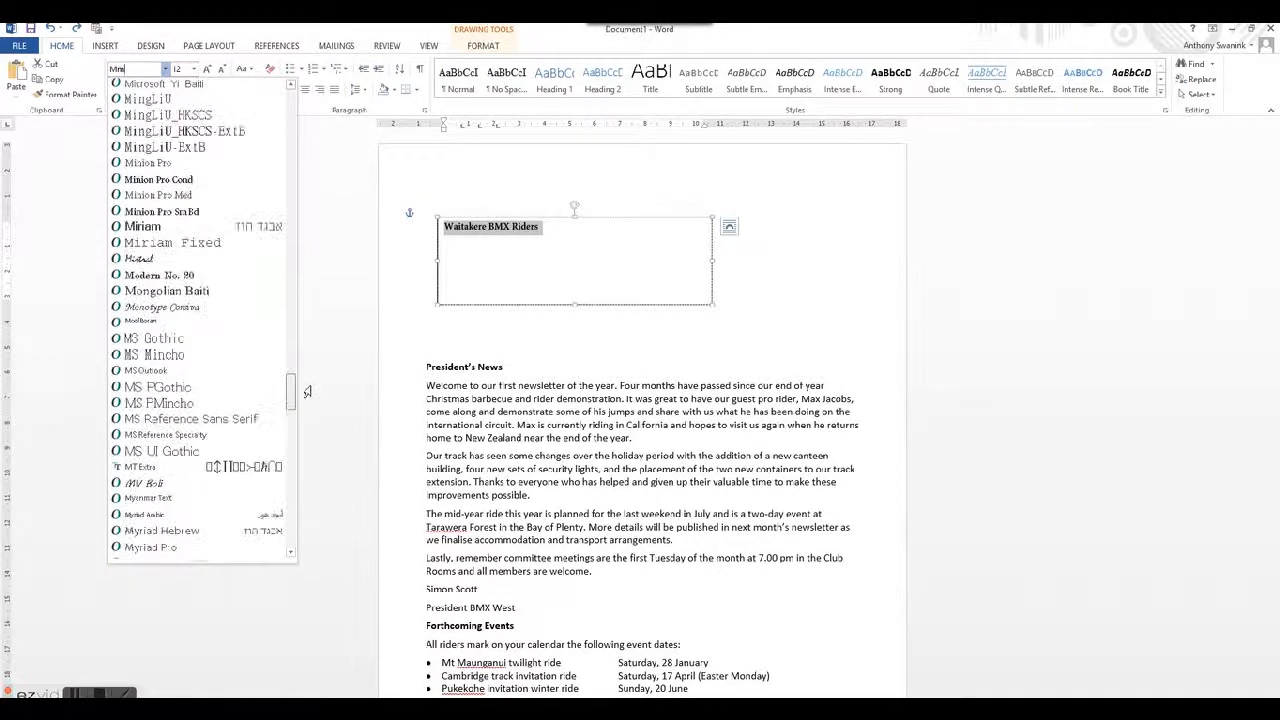
pyautogui.click(135, 258)
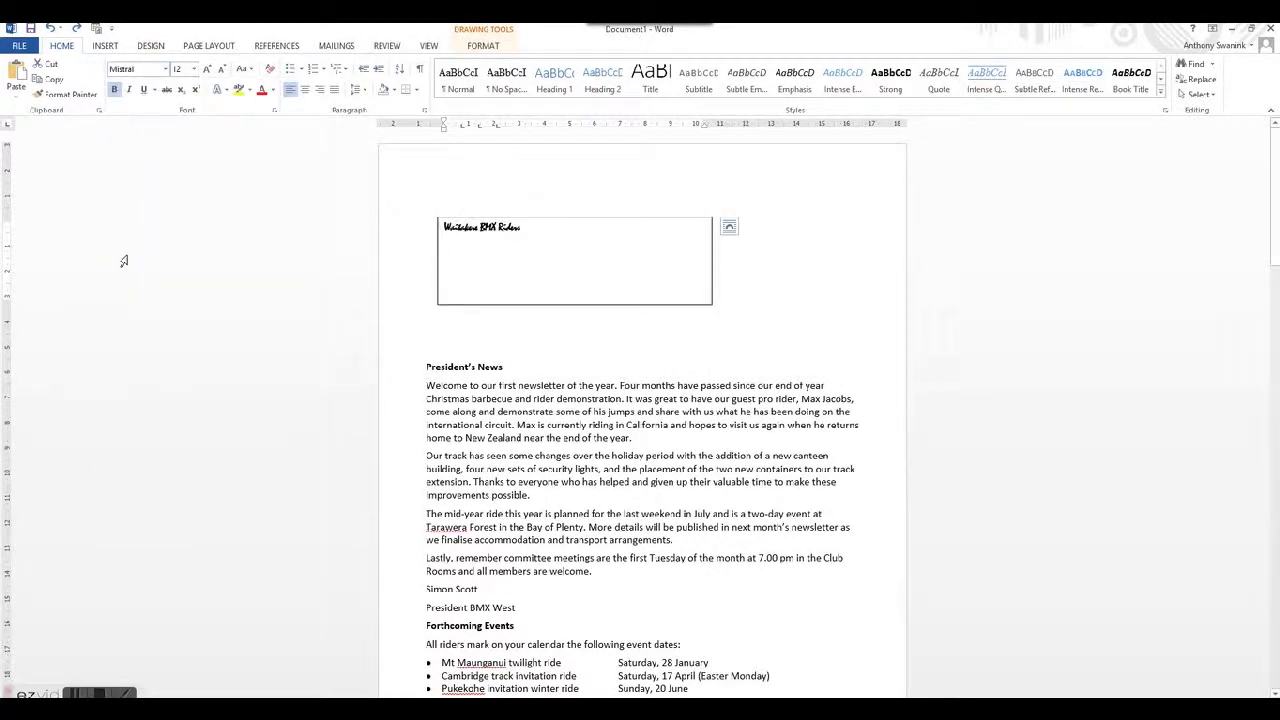
pyautogui.click(180, 69)
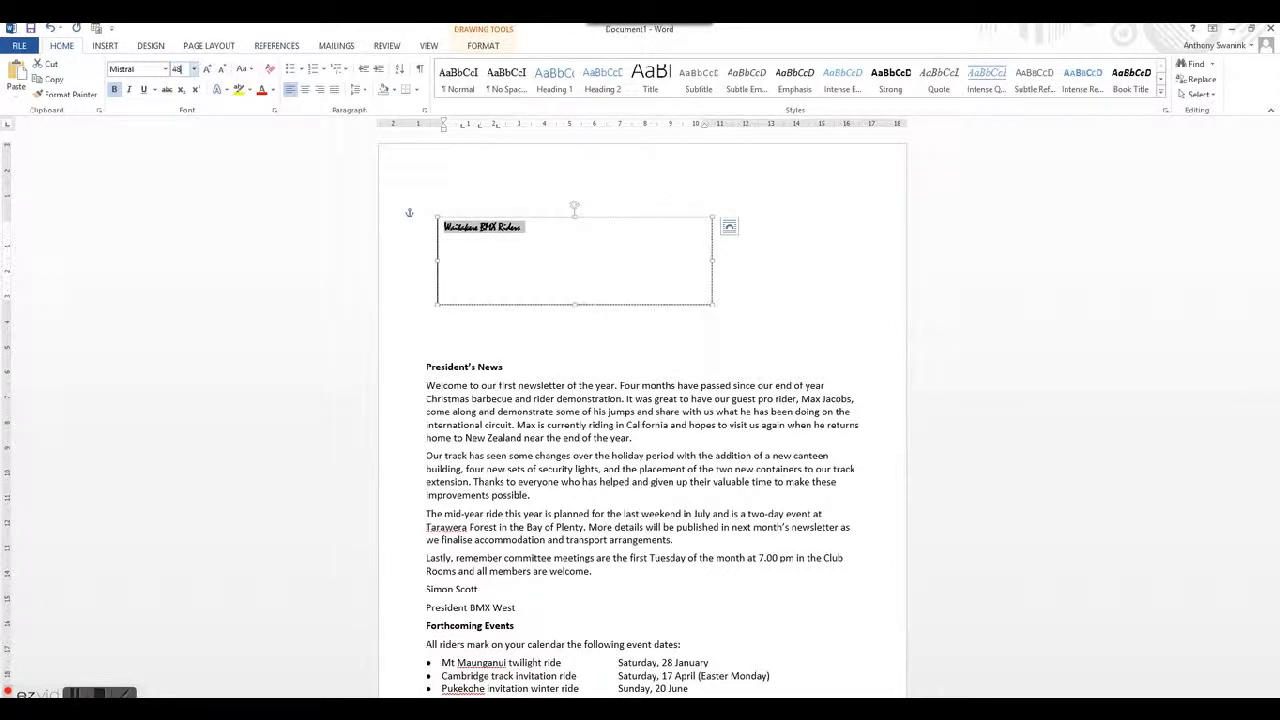
pyautogui.press('Return')
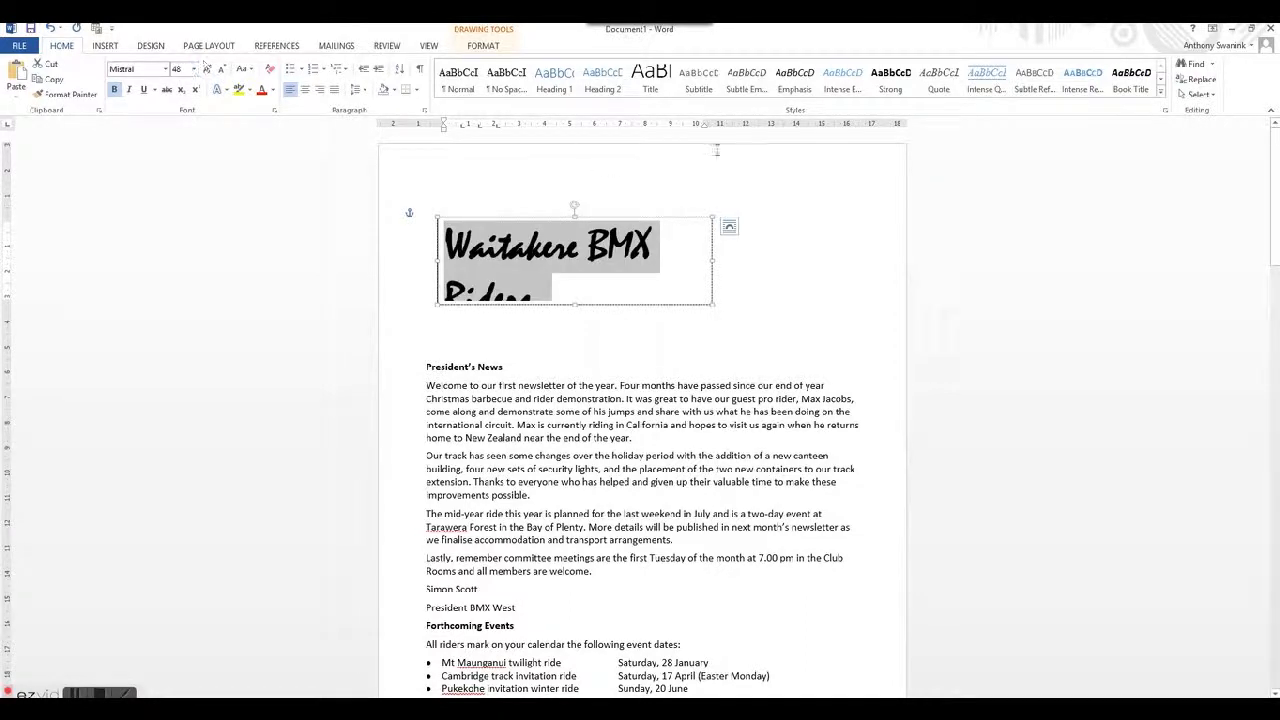
# Step: Widen the text box until the title fits on one line, and change the title from bold to italic
pyautogui.moveTo(711, 260); pyautogui.dragTo(754, 260)
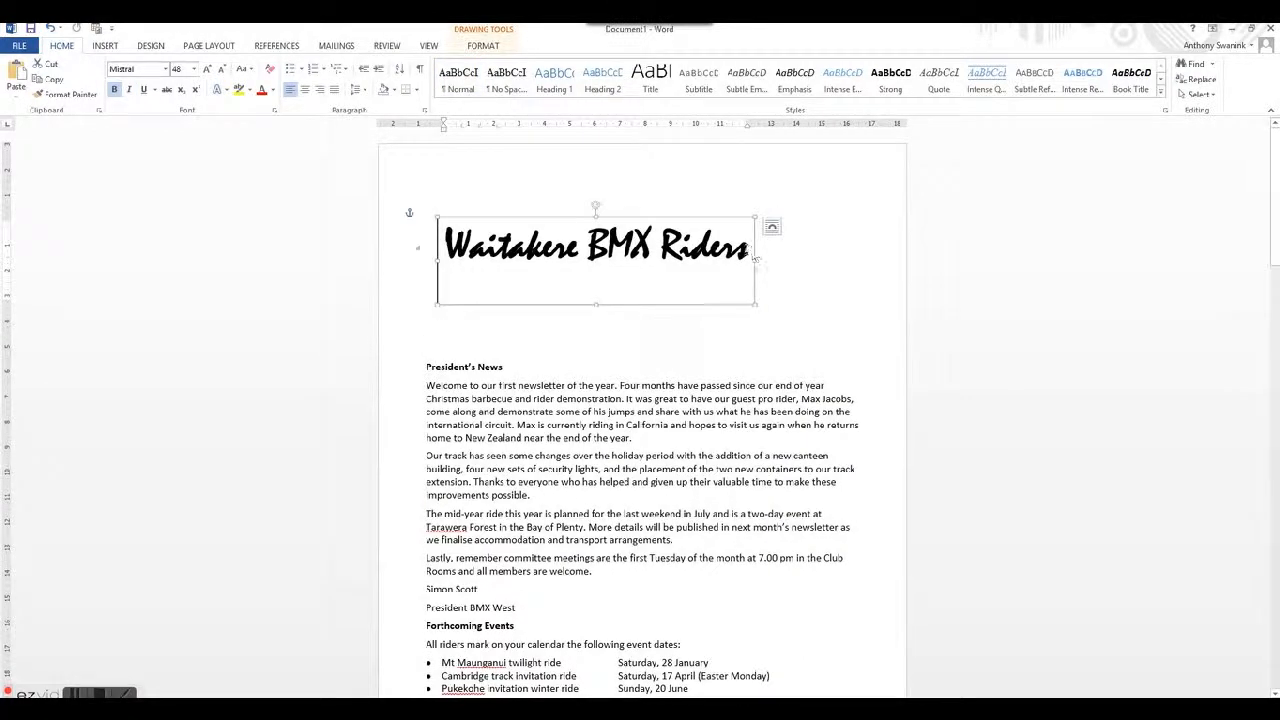
pyautogui.moveTo(746, 249); pyautogui.dragTo(442, 247)
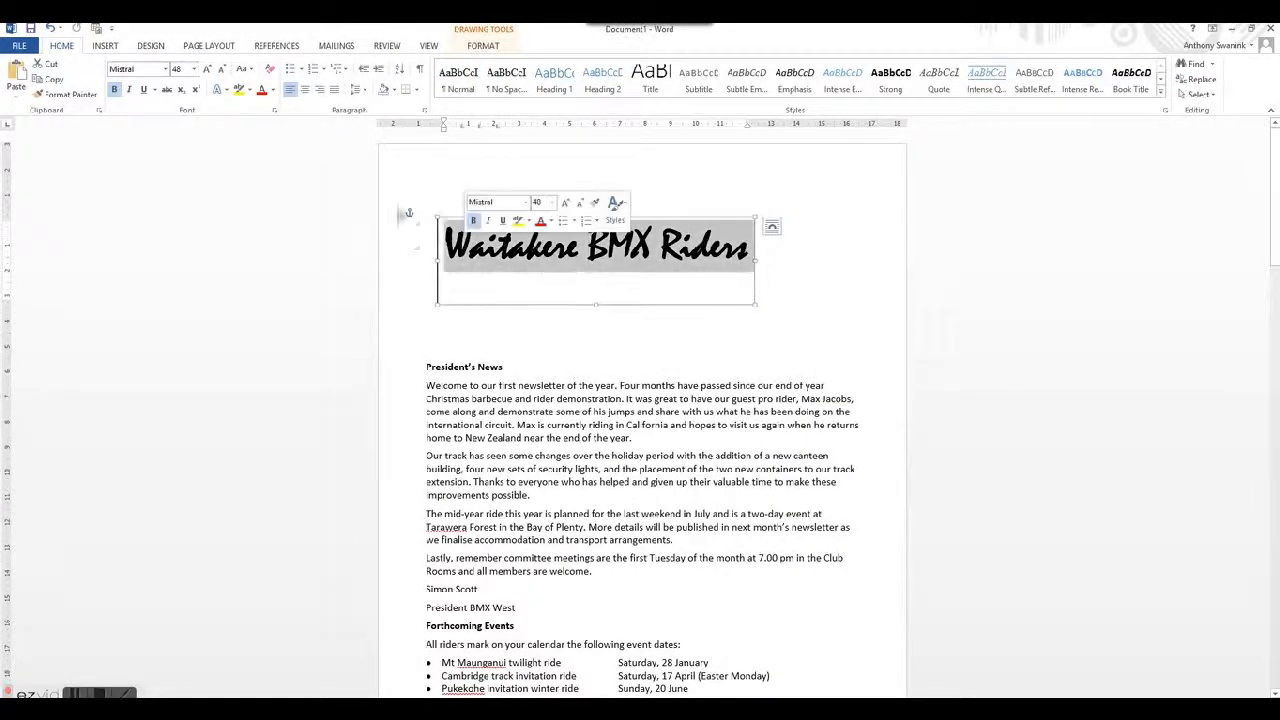
pyautogui.click(128, 90)
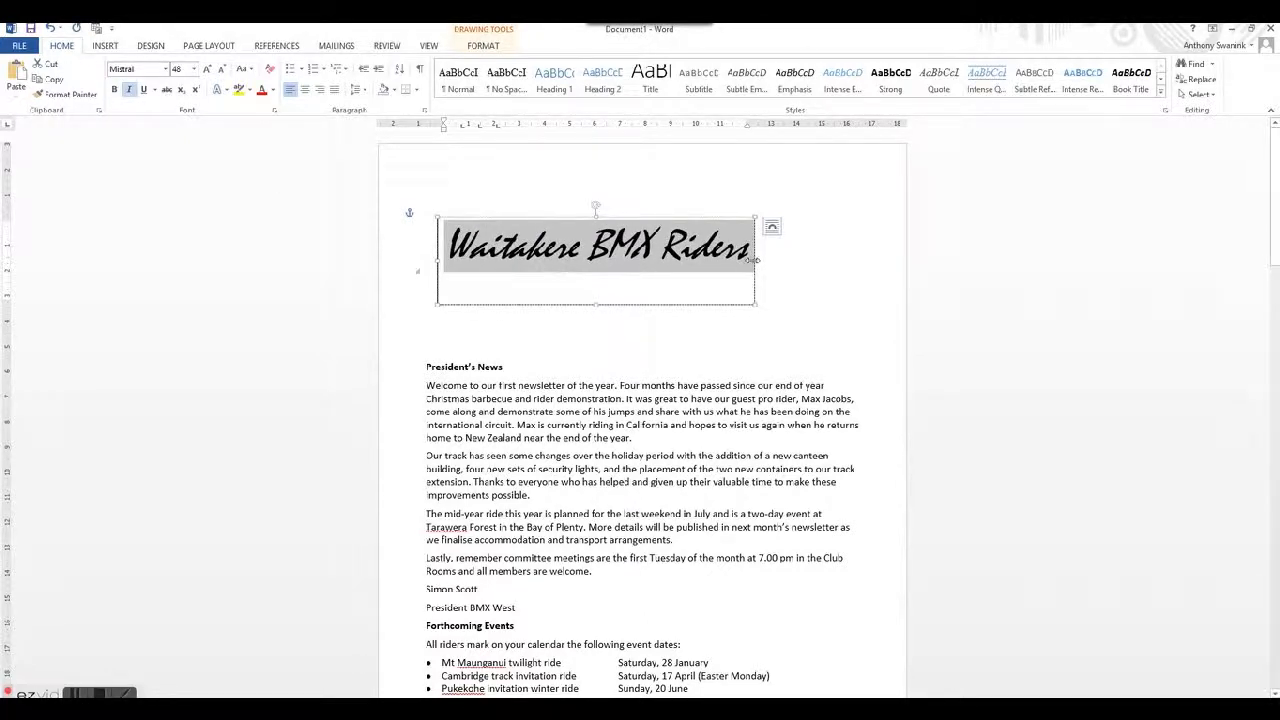
# Step: Resize the title text box to about 13.2 cm wide and 1.9 cm high near the page's left margin, and remove its outline
pyautogui.moveTo(756, 261); pyautogui.dragTo(770, 260)
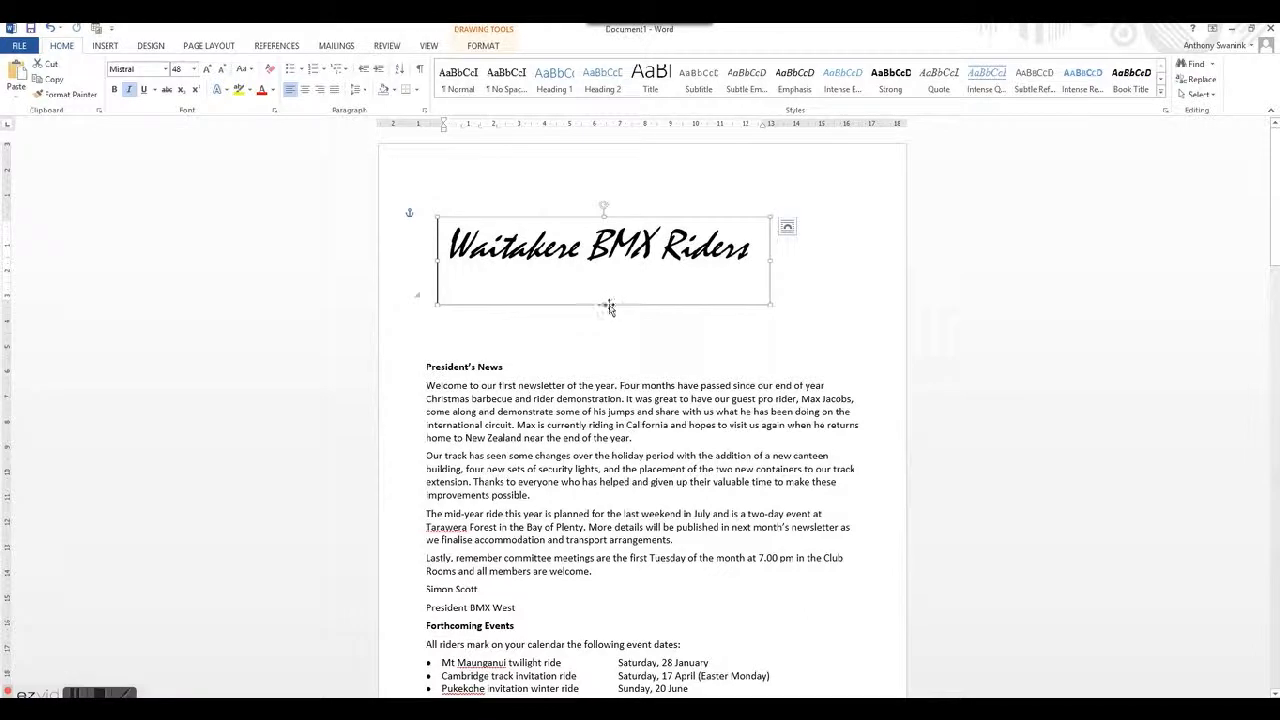
pyautogui.moveTo(604, 304); pyautogui.dragTo(580, 222)
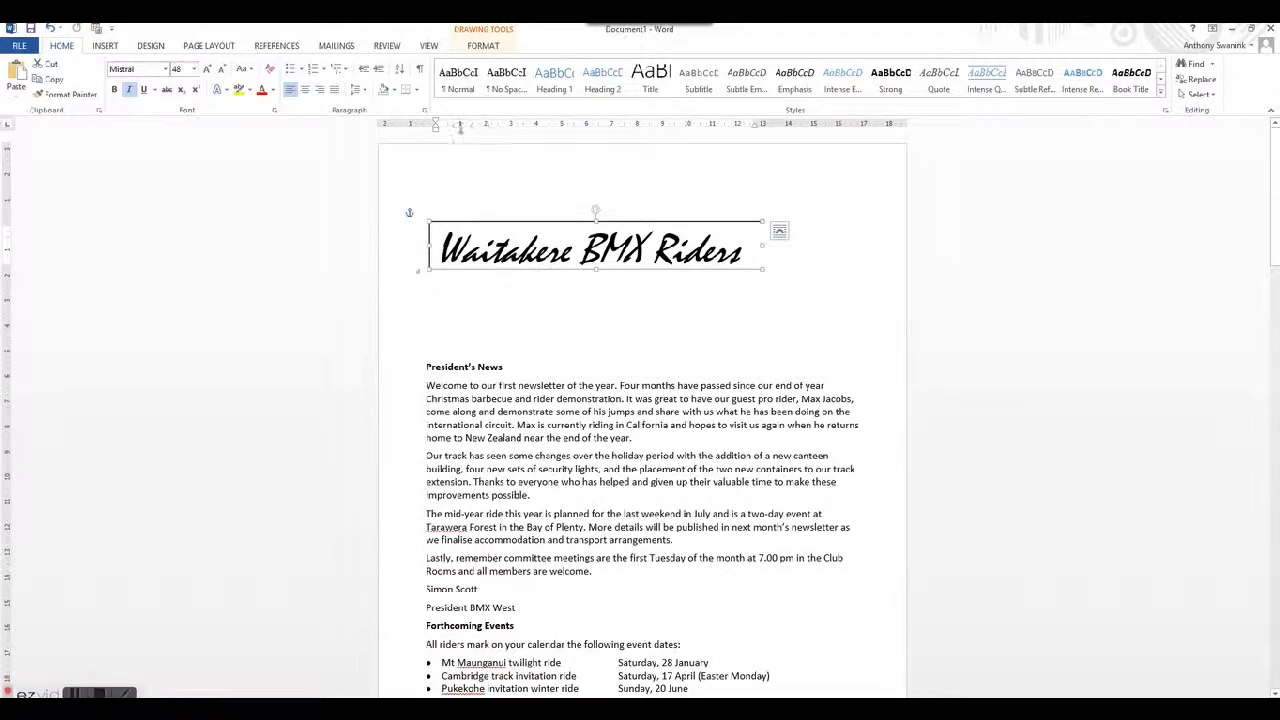
pyautogui.click(480, 49)
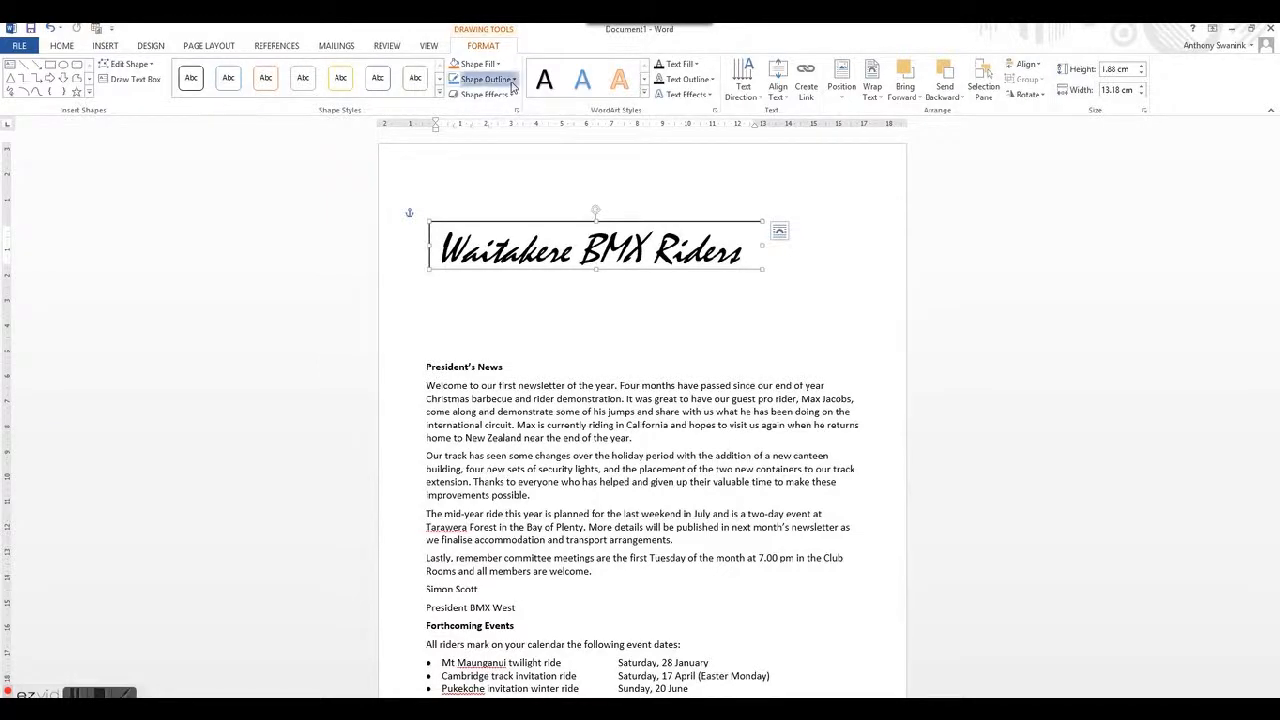
pyautogui.click(480, 79)
pyautogui.click(488, 197)
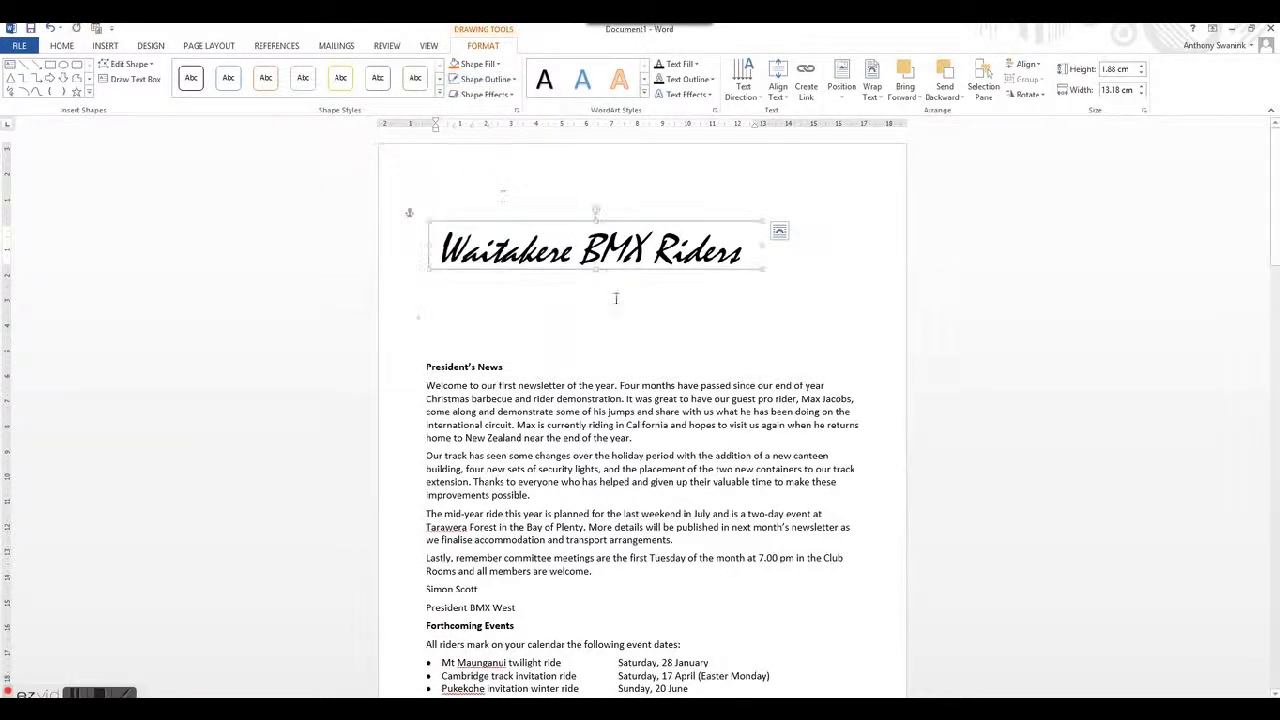
pyautogui.click(615, 300)
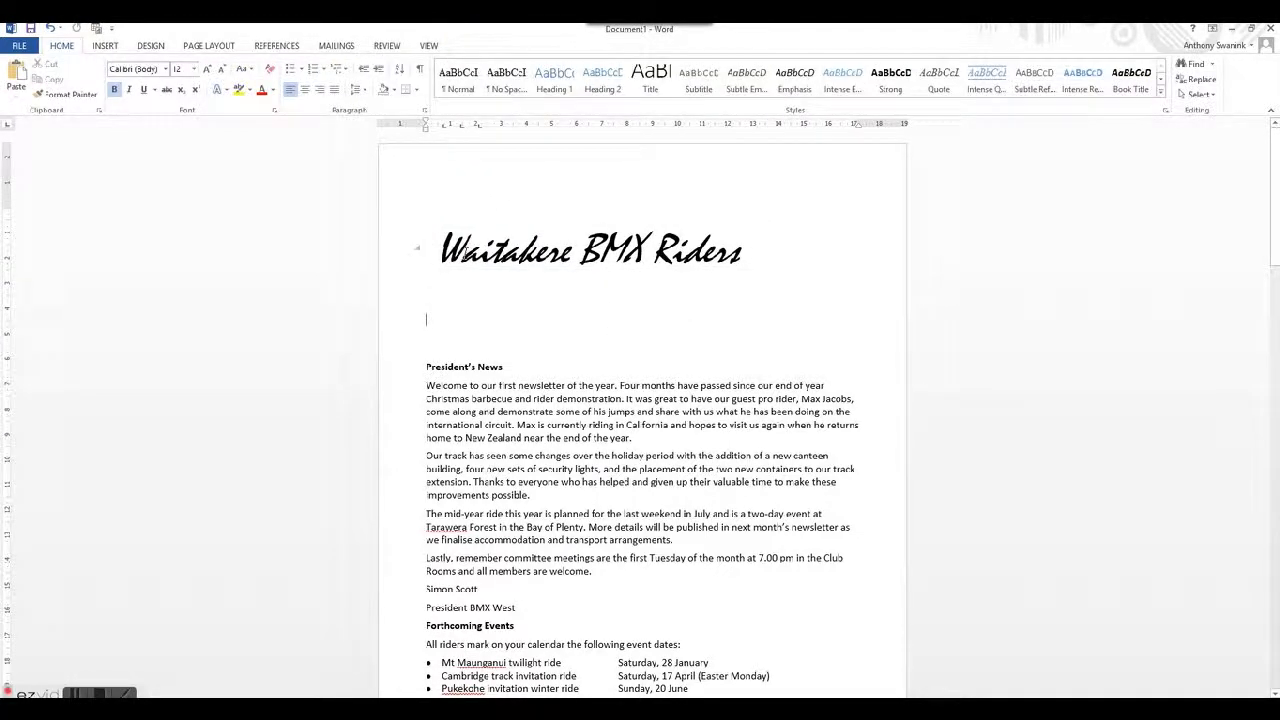
pyautogui.click(462, 252)
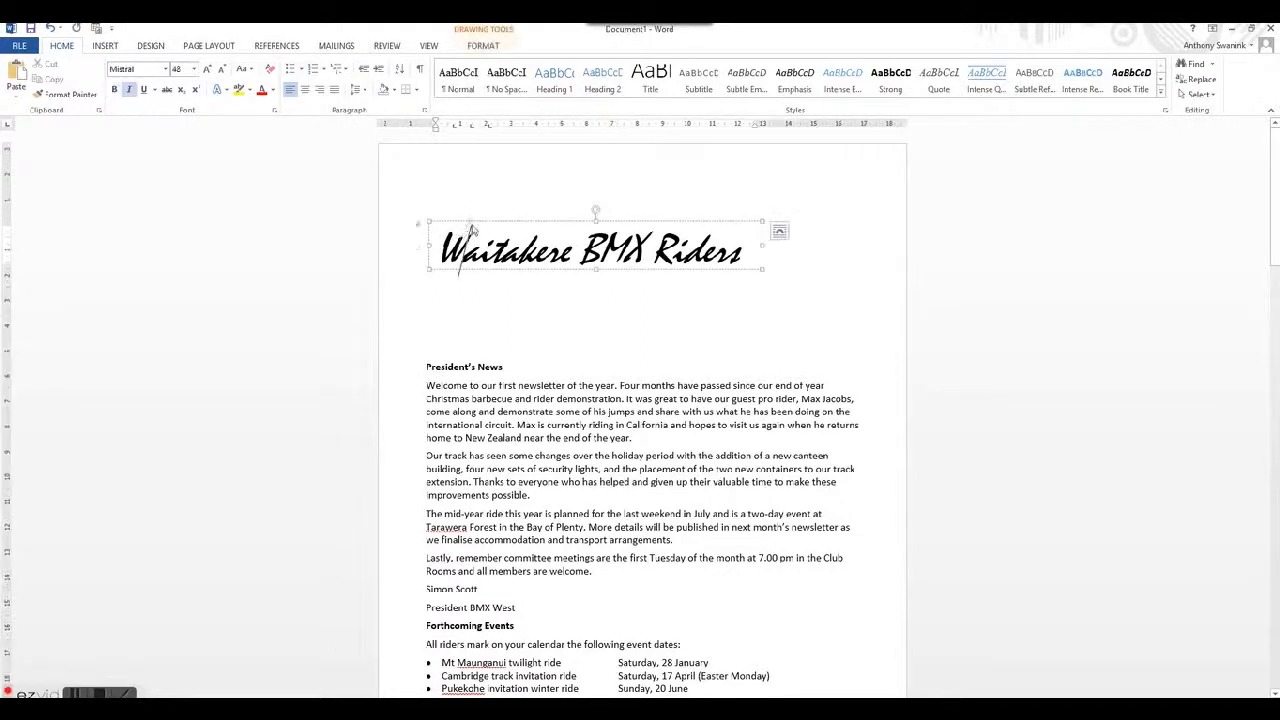
pyautogui.click(775, 250)
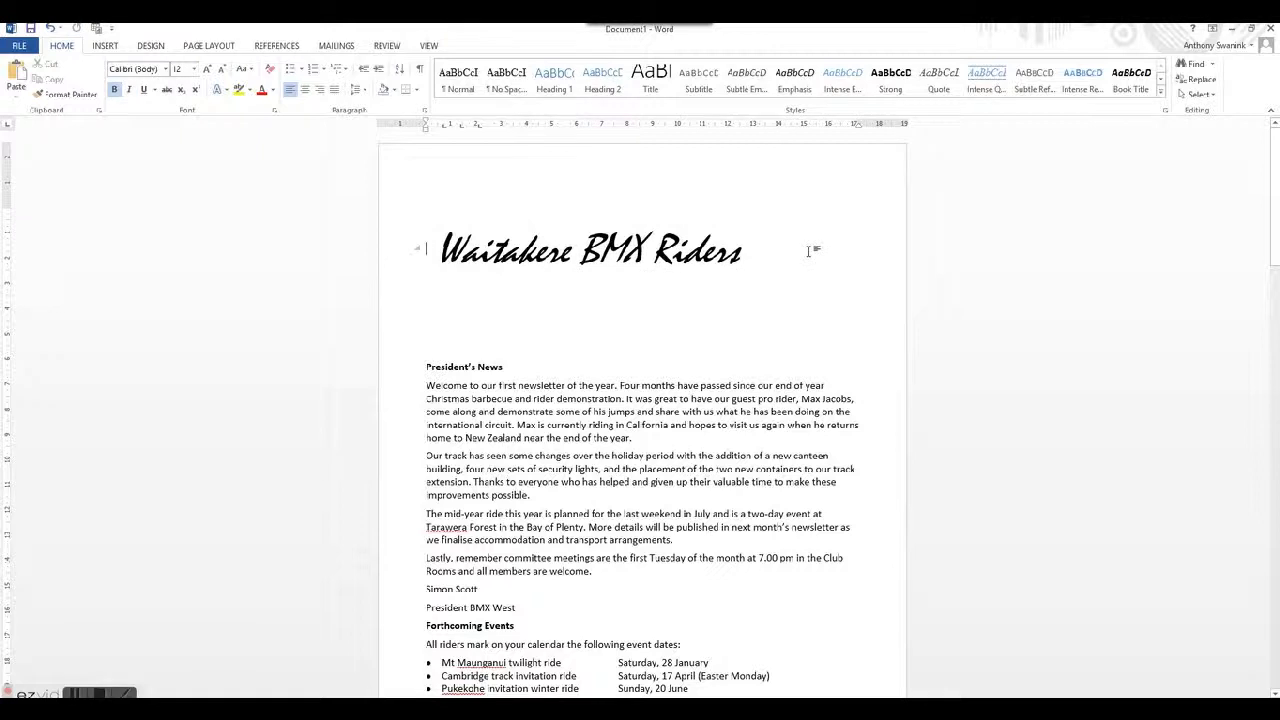
pyautogui.click(744, 256)
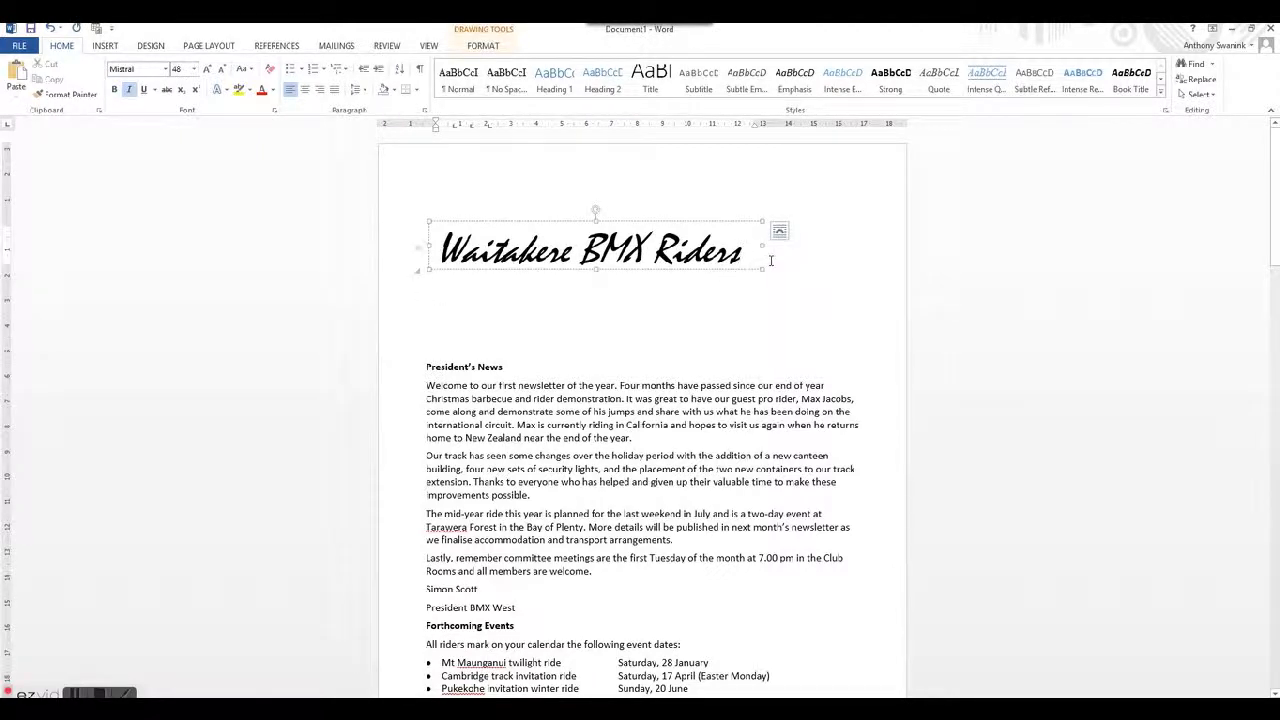
# Step: Search online pictures for "BMX", show all web results, and browse them for a masthead image
pyautogui.click(572, 296)
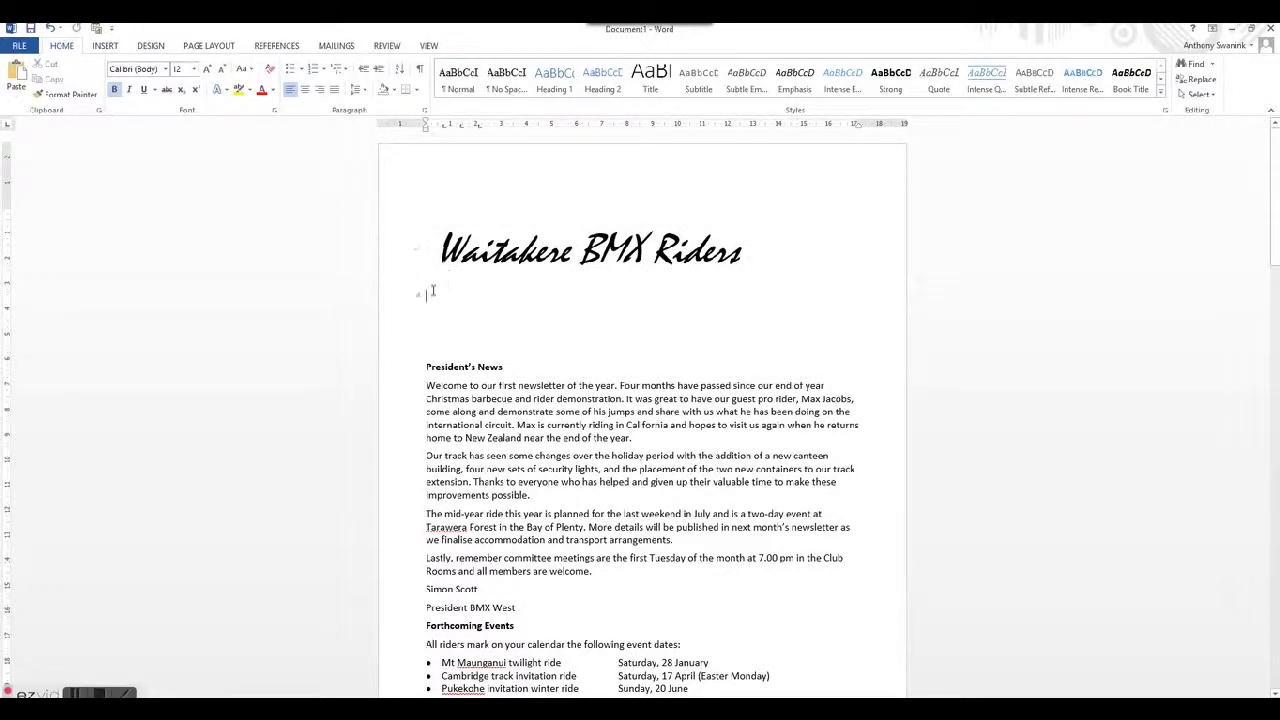
pyautogui.click(105, 45)
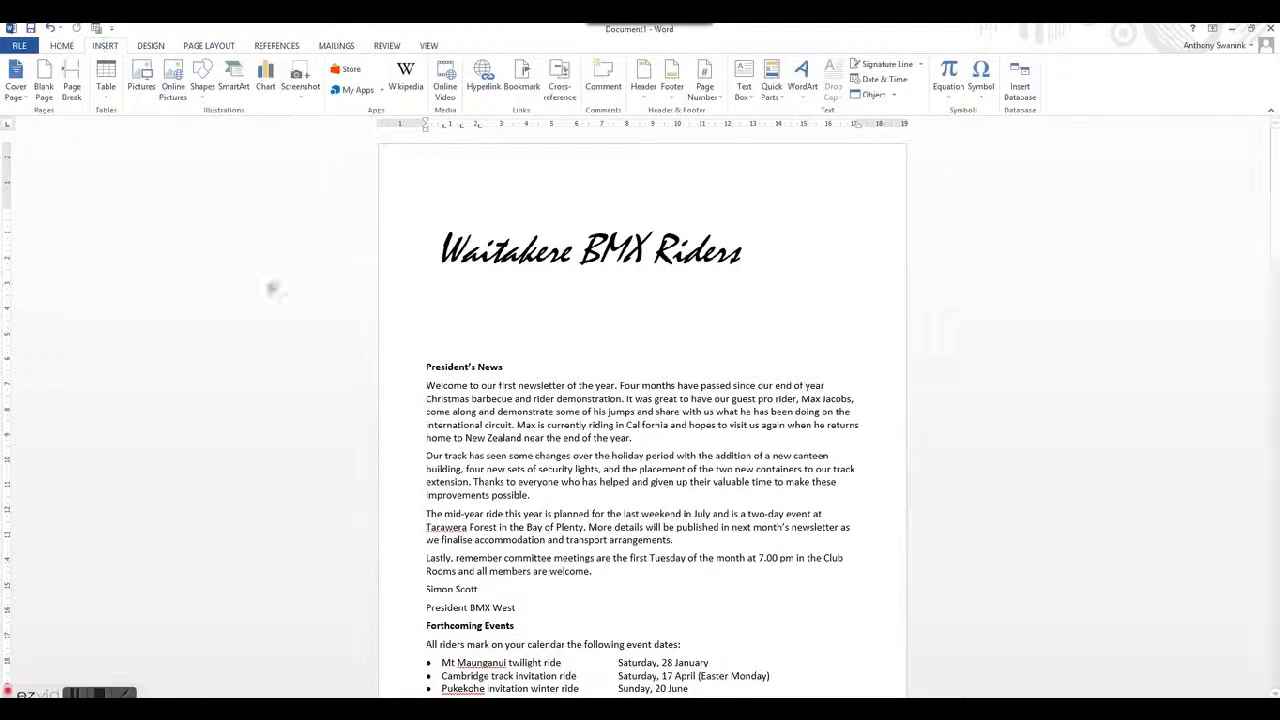
pyautogui.click(173, 88)
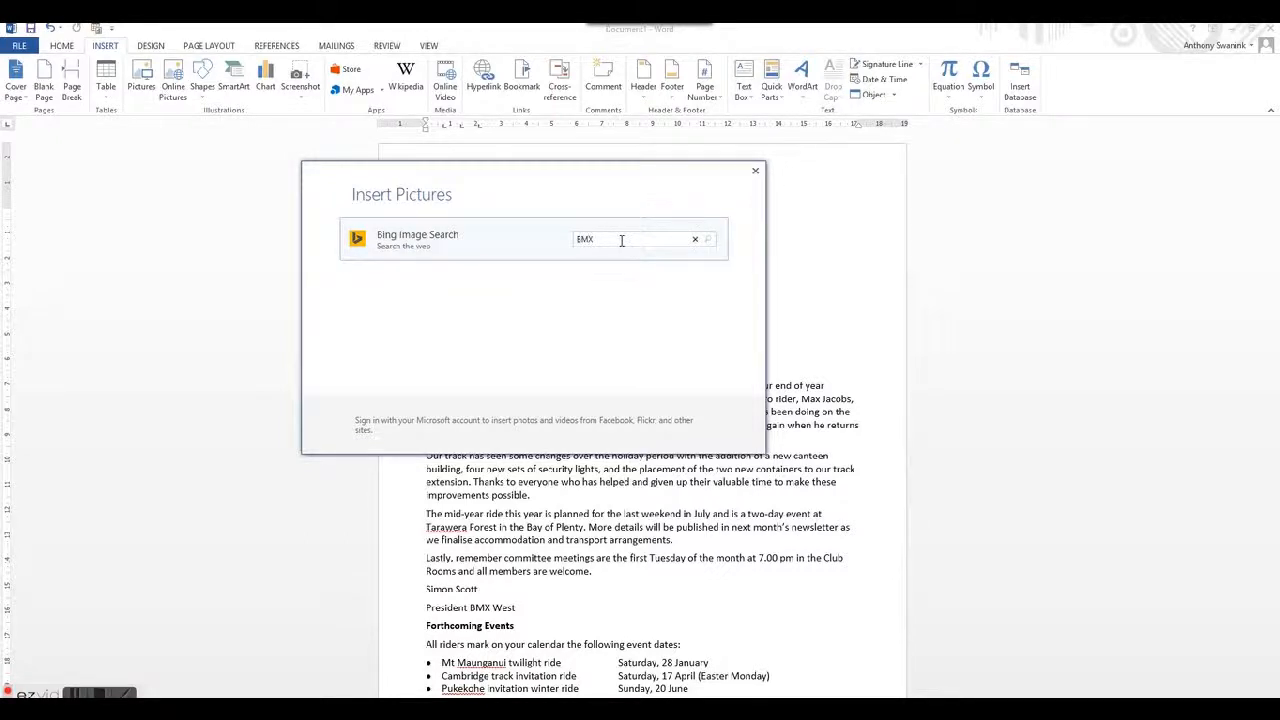
pyautogui.press('Return')
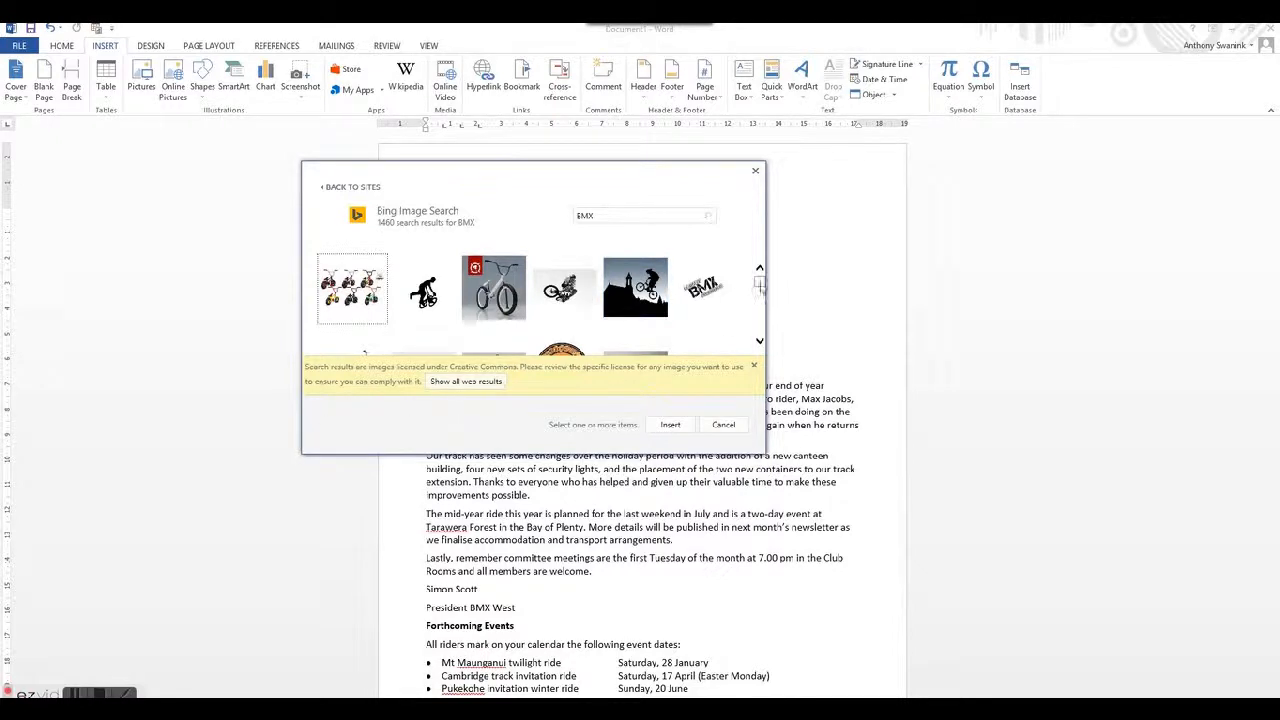
pyautogui.moveTo(722, 183); pyautogui.dragTo(663, 138)
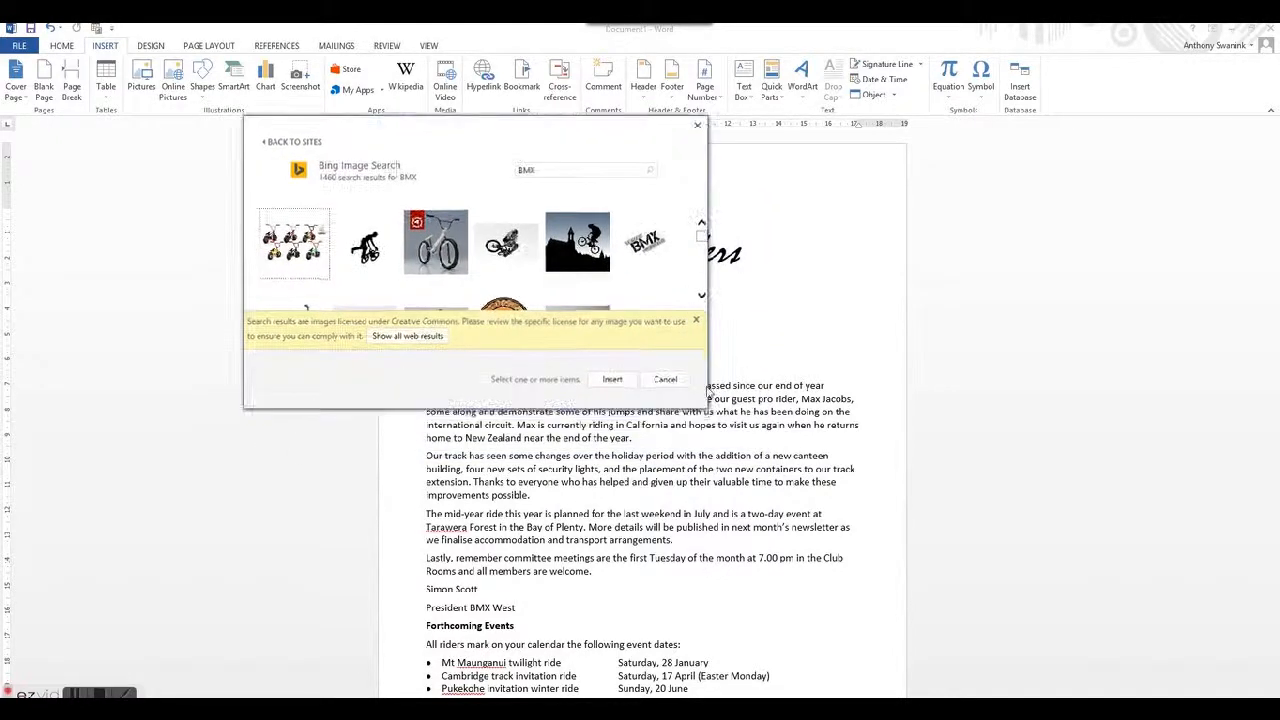
pyautogui.click(396, 337)
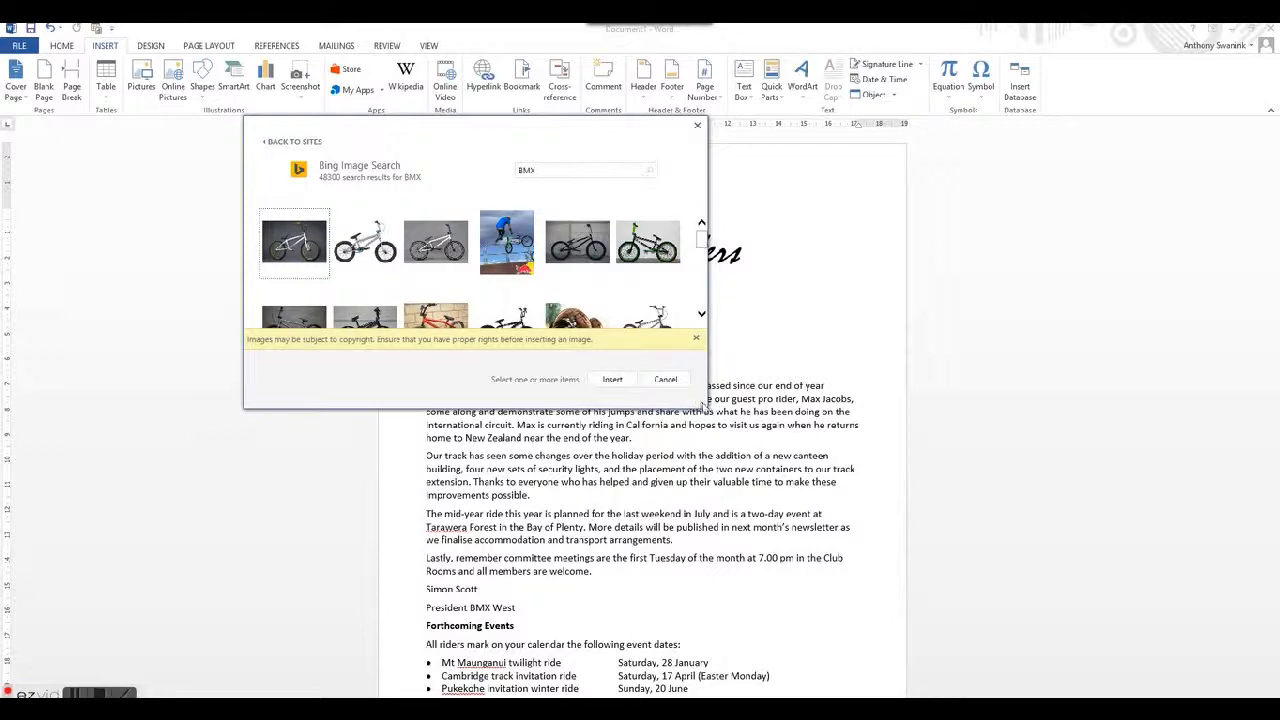
pyautogui.moveTo(705, 406); pyautogui.dragTo(924, 566)
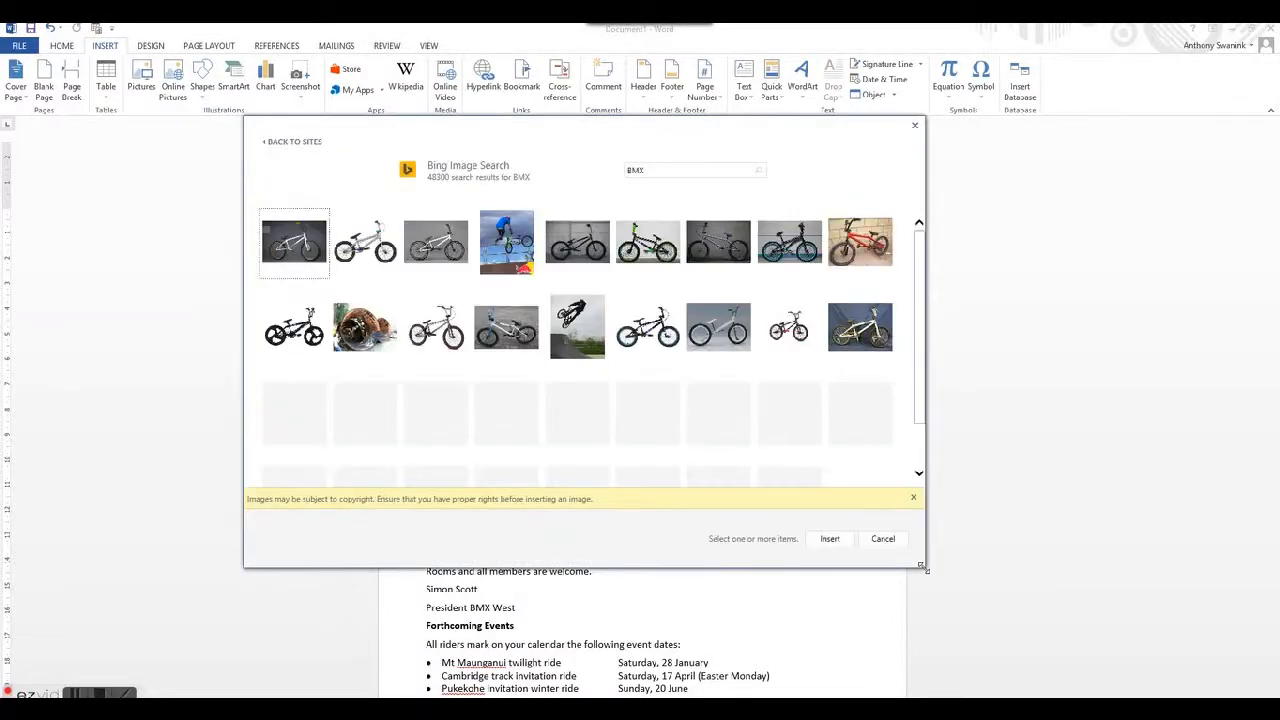
pyautogui.moveTo(917, 280); pyautogui.dragTo(914, 376)
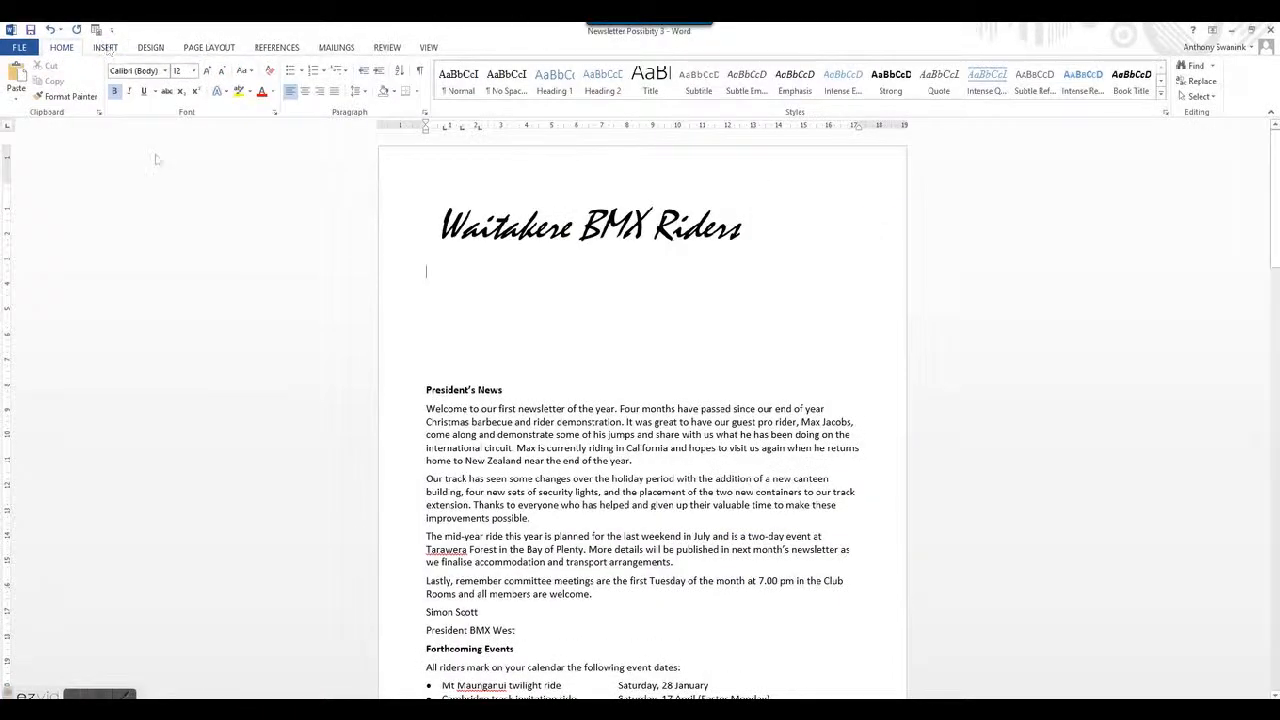
# Step: Search online pictures for "BMX Rider" and insert the black-and-white line drawing of a helmeted rider below the title
pyautogui.click(110, 48)
pyautogui.click(173, 80)
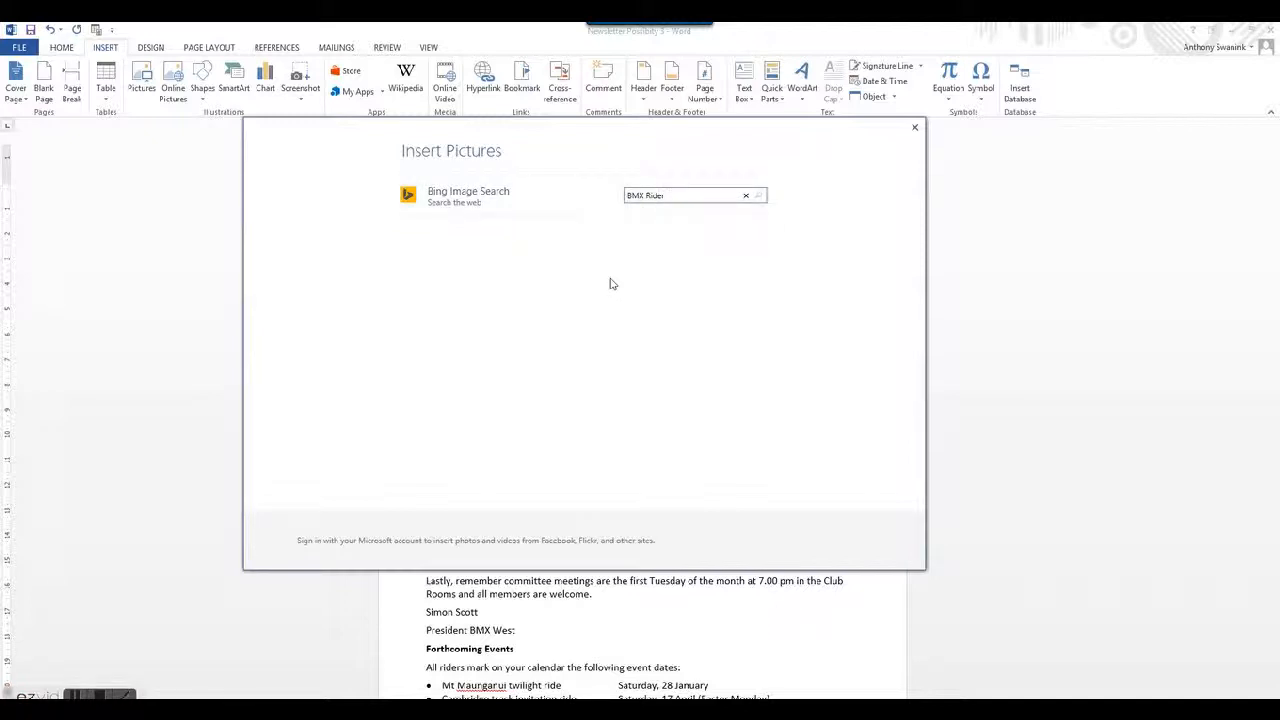
pyautogui.press('Return')
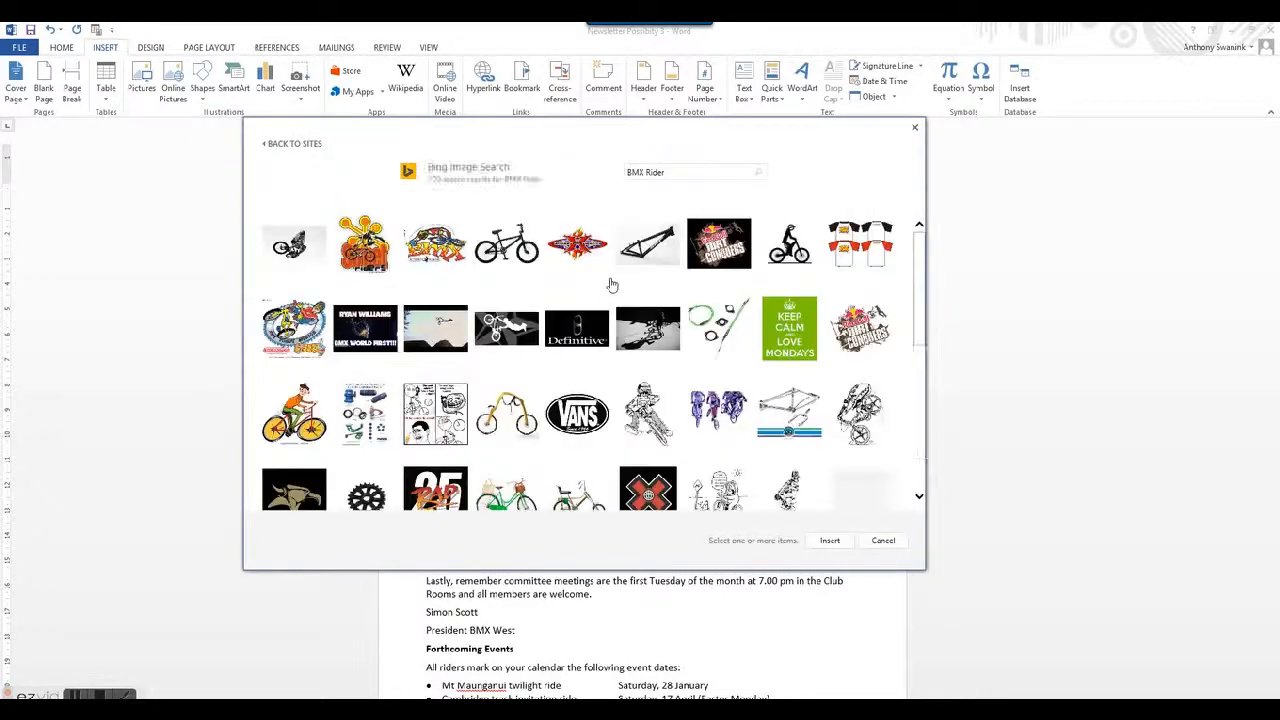
pyautogui.moveTo(924, 260); pyautogui.dragTo(918, 316)
pyautogui.click(436, 367)
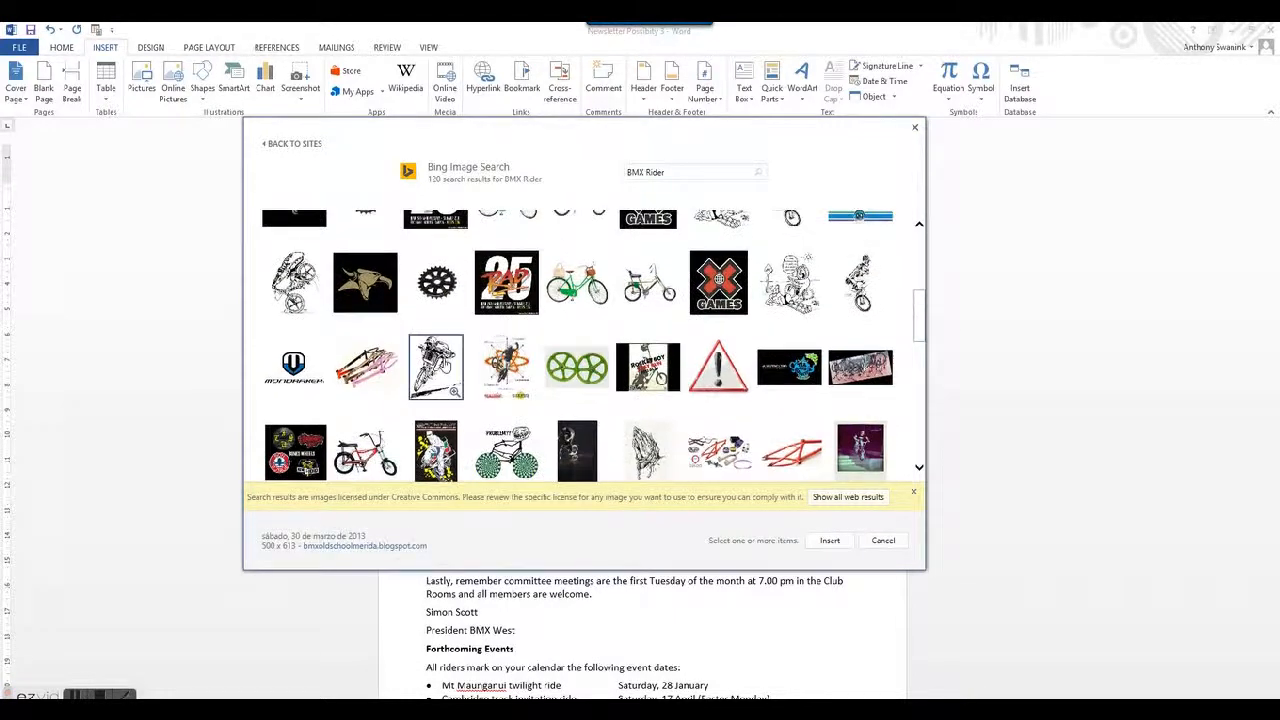
pyautogui.click(827, 544)
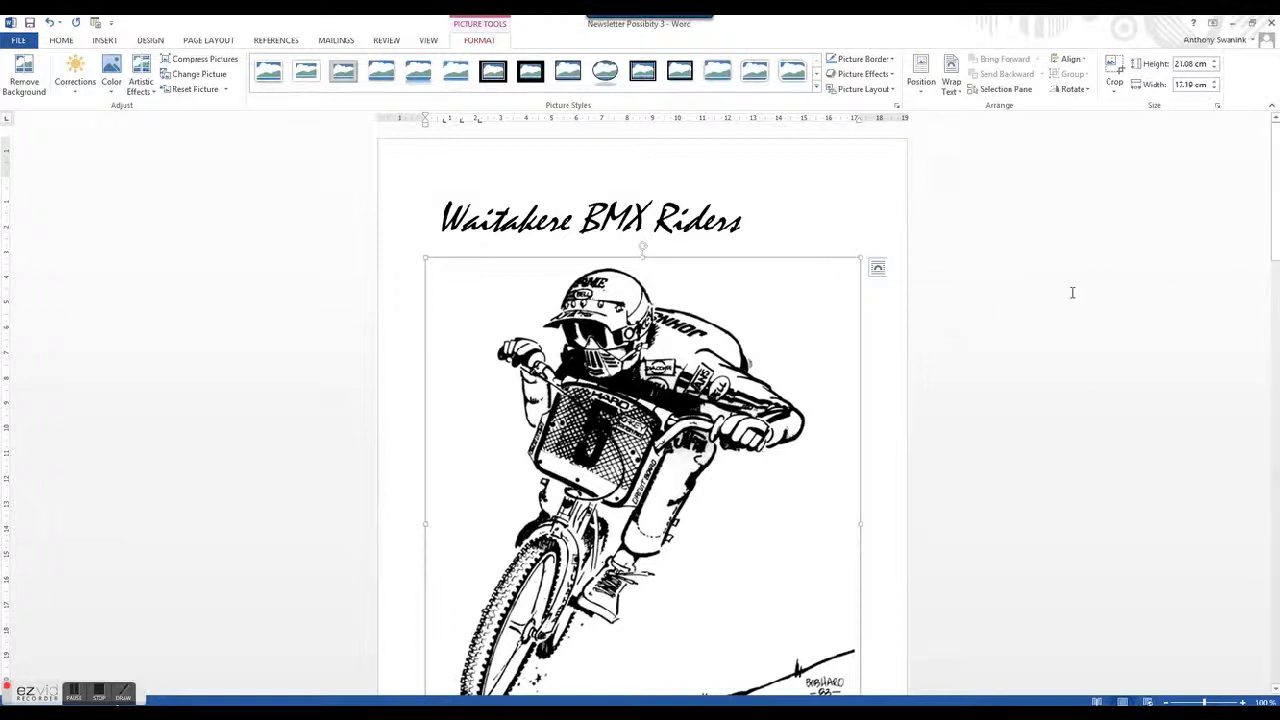
# Step: Shrink the rider picture proportionally to about 5.32 cm high and 4.34 cm wide
pyautogui.moveTo(1268, 220)
pyautogui.mouseDown()
pyautogui.moveTo(1277, 230)
pyautogui.moveTo(1277, 214)
pyautogui.mouseUp()
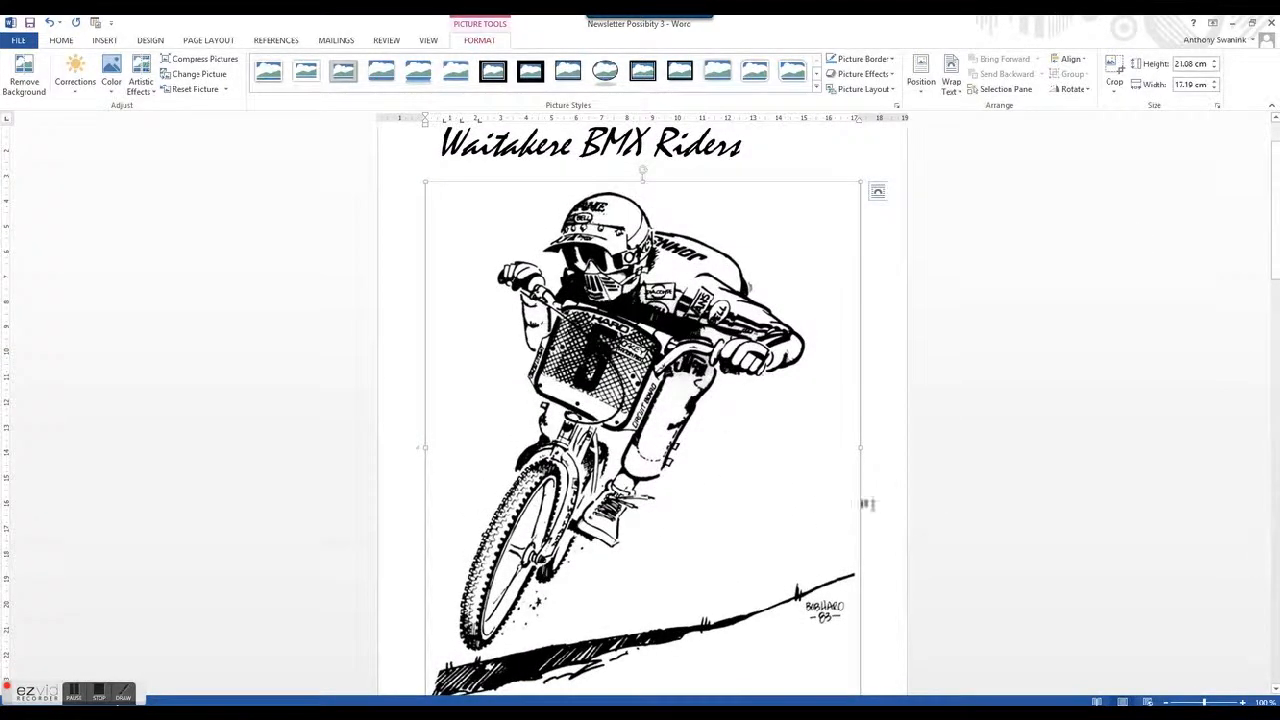
pyautogui.scroll(-2, 902, 479)
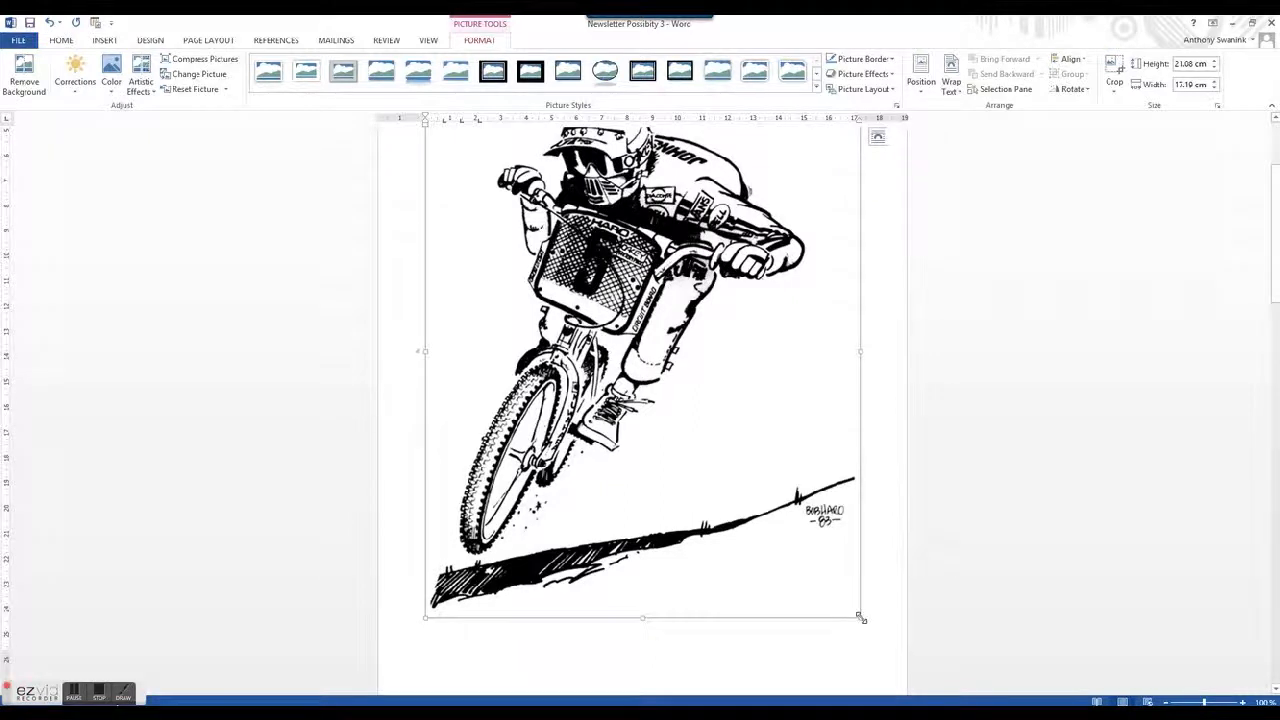
pyautogui.moveTo(859, 616); pyautogui.dragTo(532, 221)
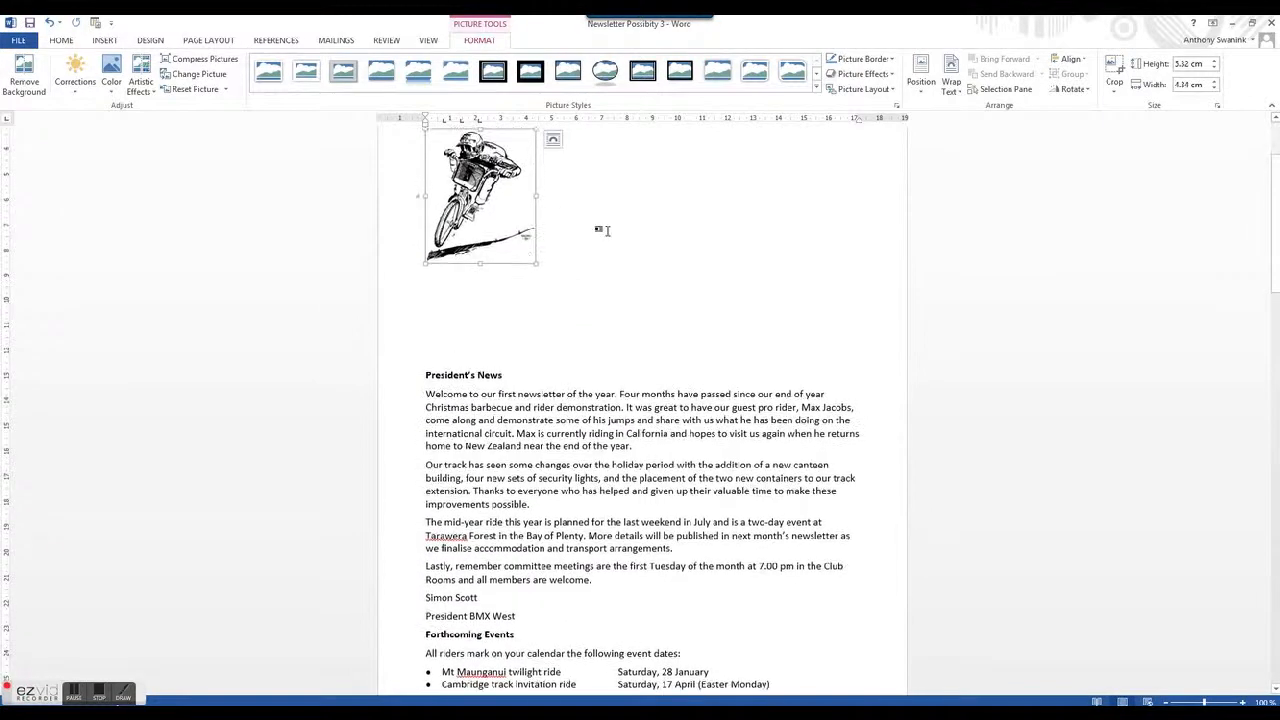
pyautogui.scroll(3, 600, 229)
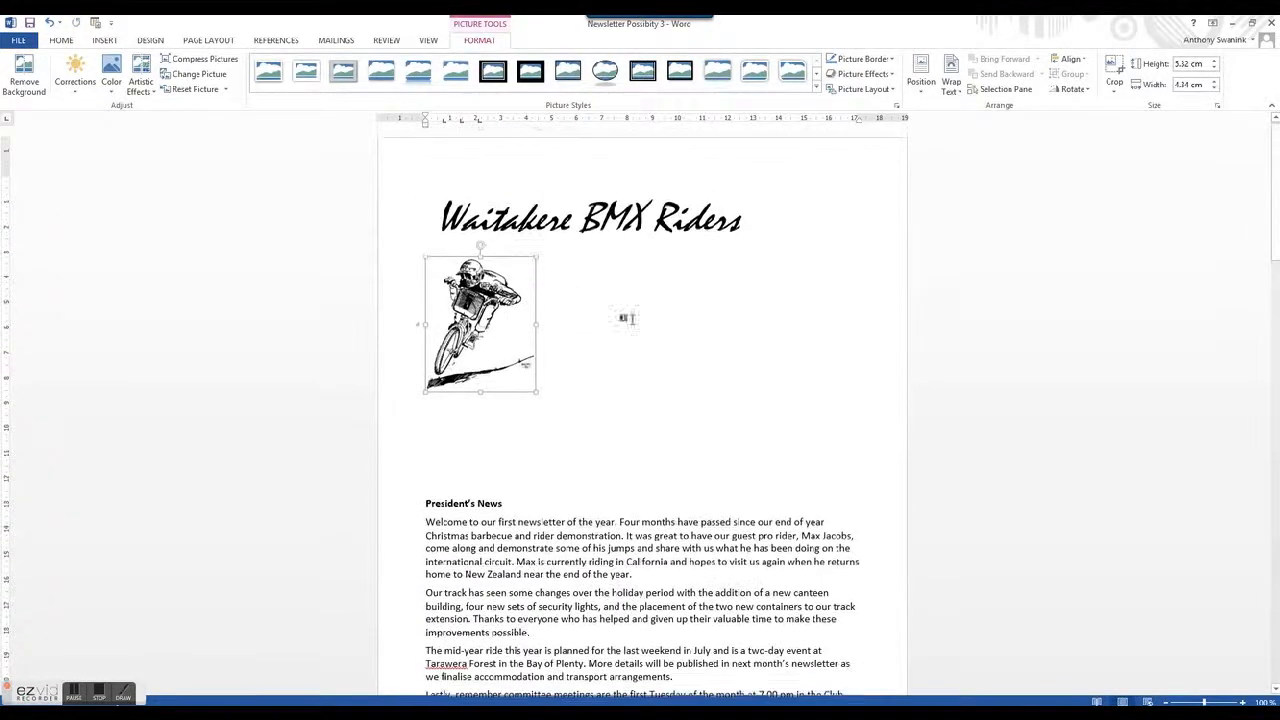
# Step: Set the rider picture's text wrapping to In front of text
pyautogui.rightClick(499, 328)
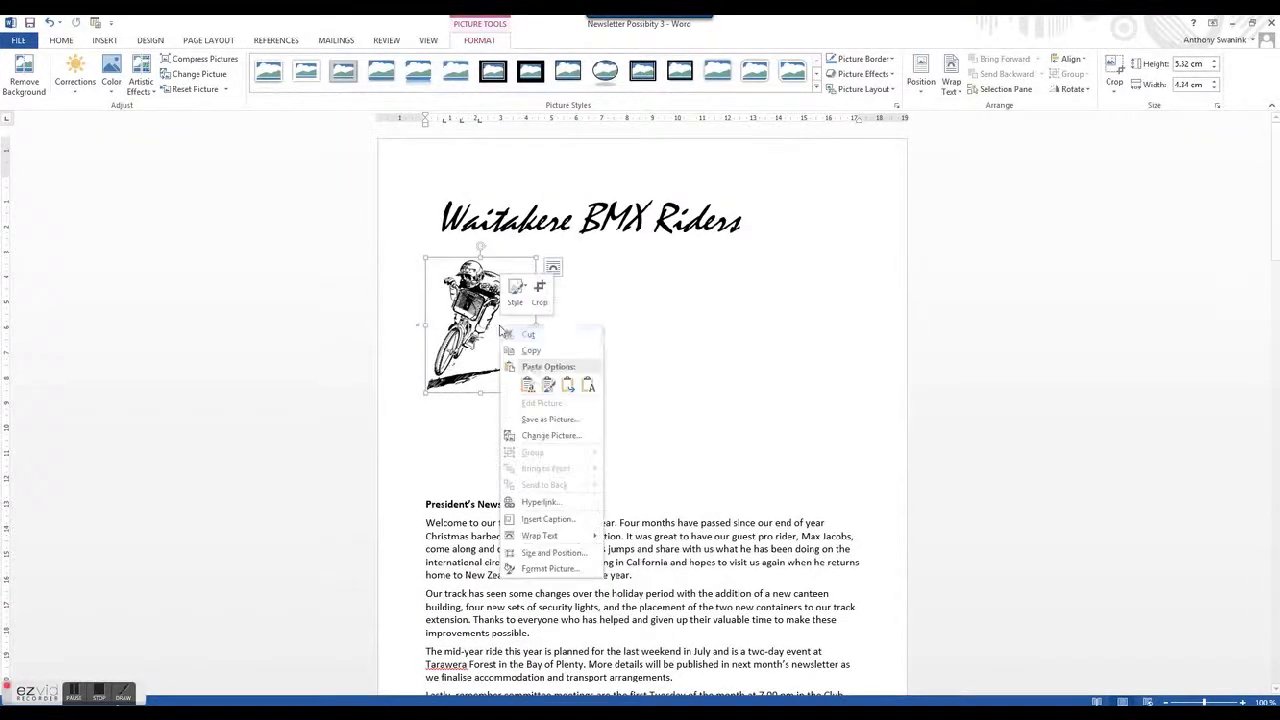
pyautogui.click(550, 554)
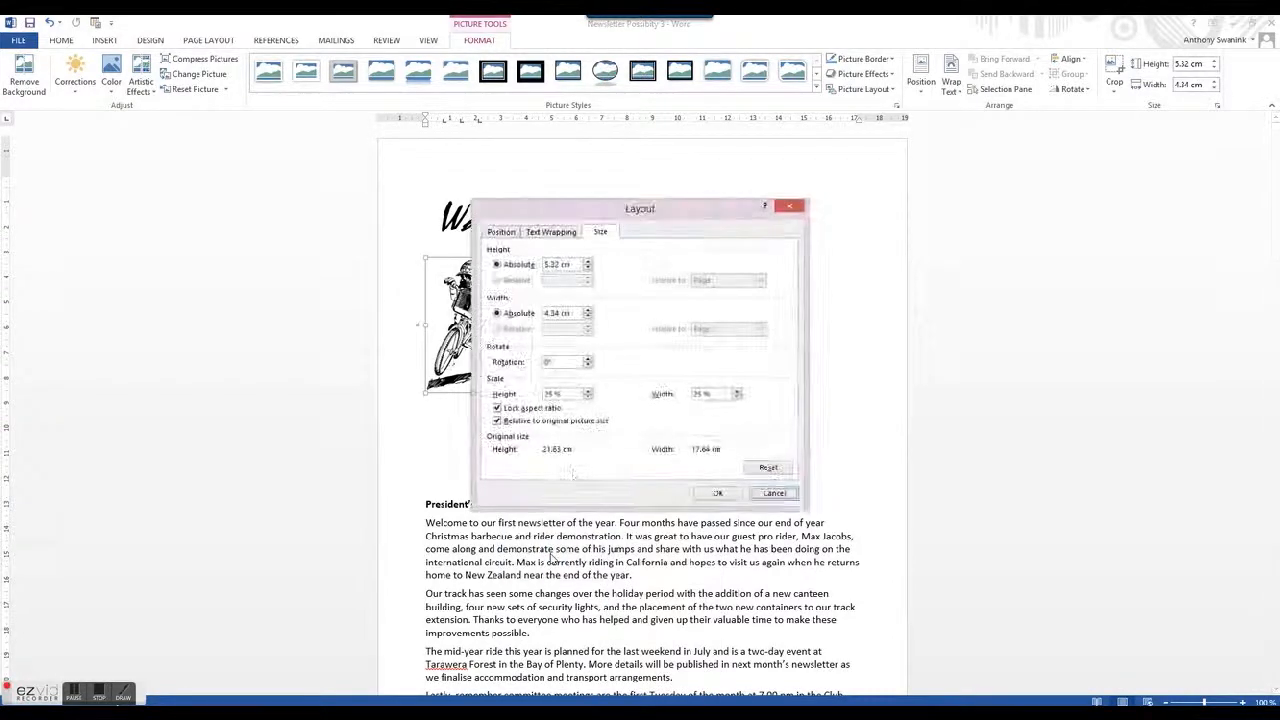
pyautogui.click(550, 233)
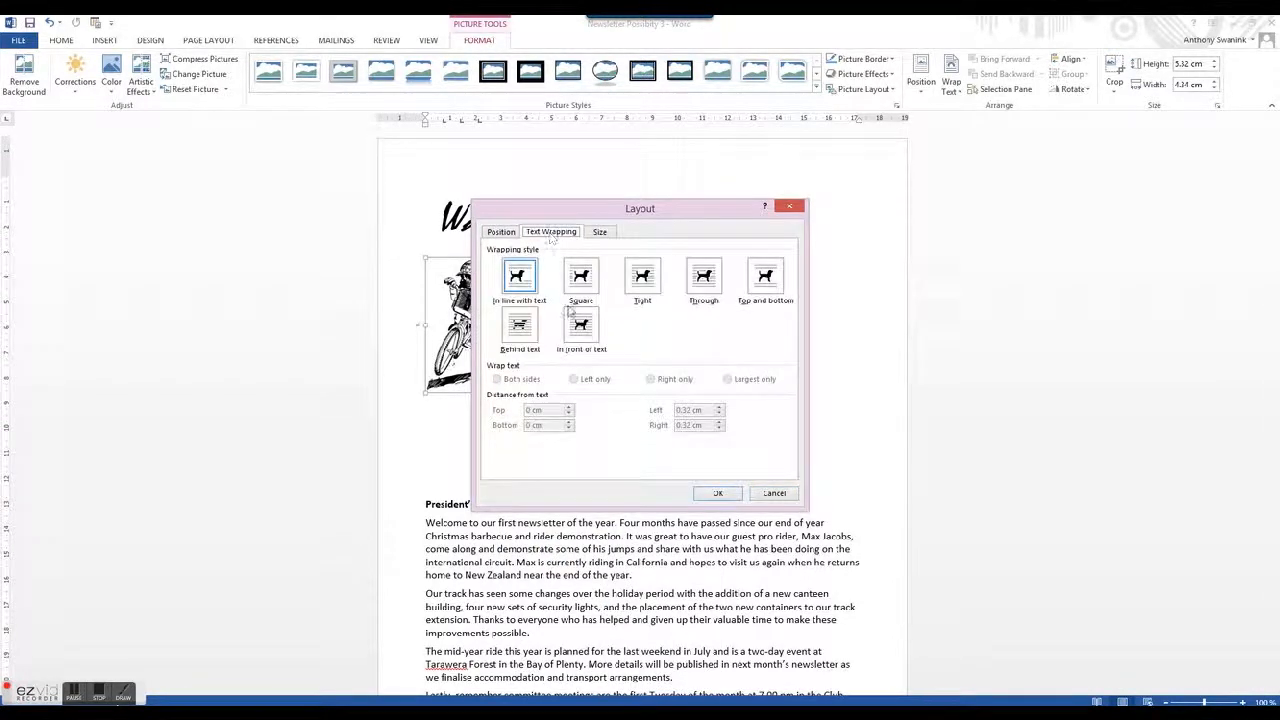
pyautogui.click(712, 493)
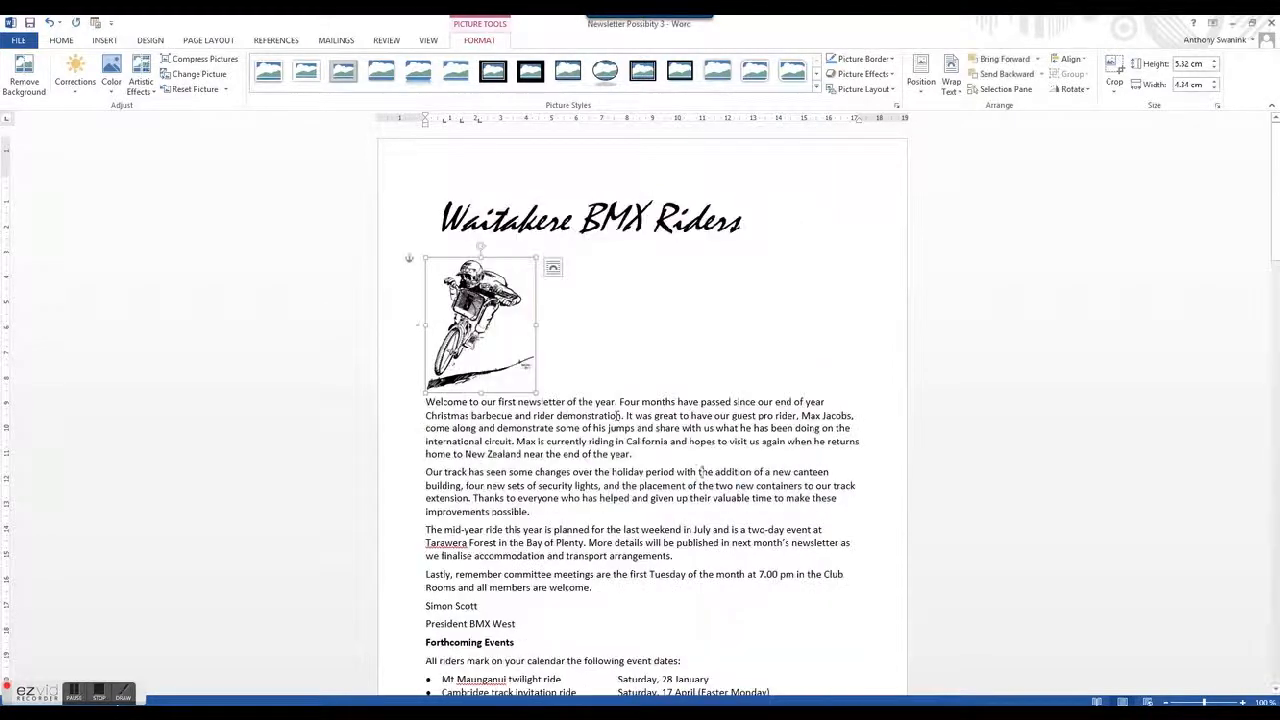
# Step: Move the rider picture to the right end of the masthead title and send it to the back
pyautogui.moveTo(482, 322); pyautogui.dragTo(806, 224)
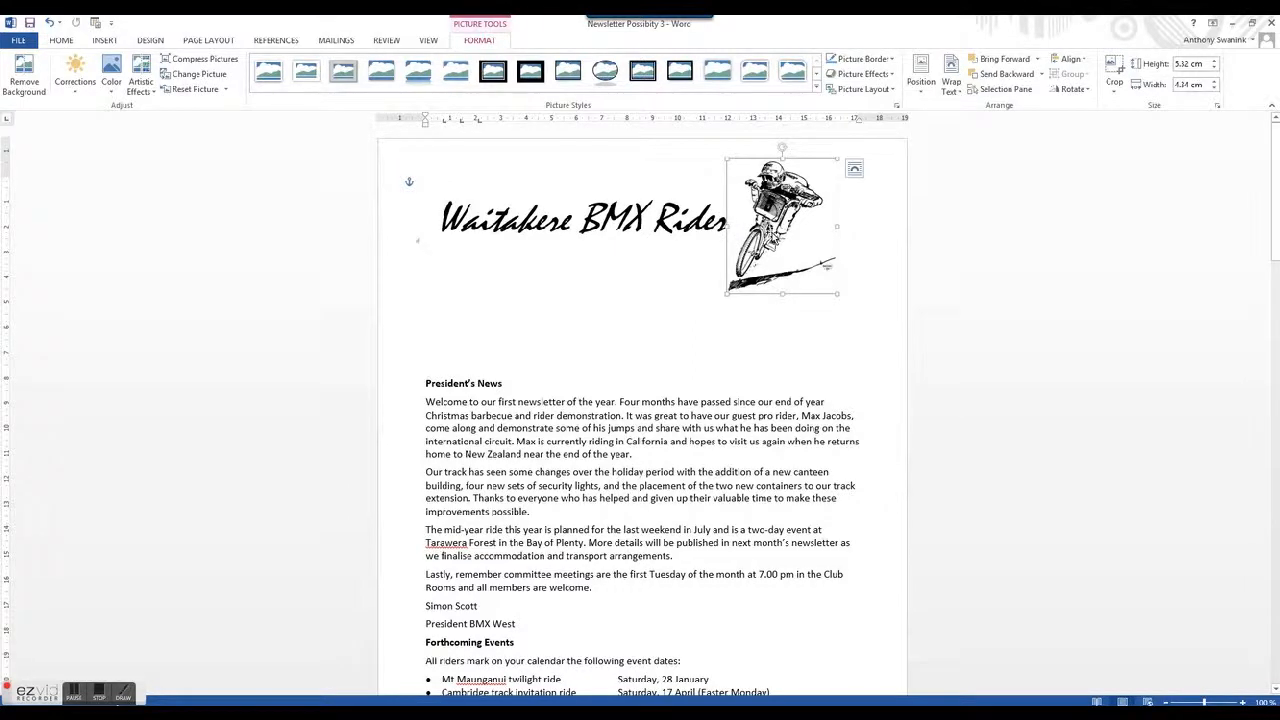
pyautogui.rightClick(774, 232)
pyautogui.moveTo(820, 398)
pyautogui.click(921, 393)
pyautogui.click(684, 288)
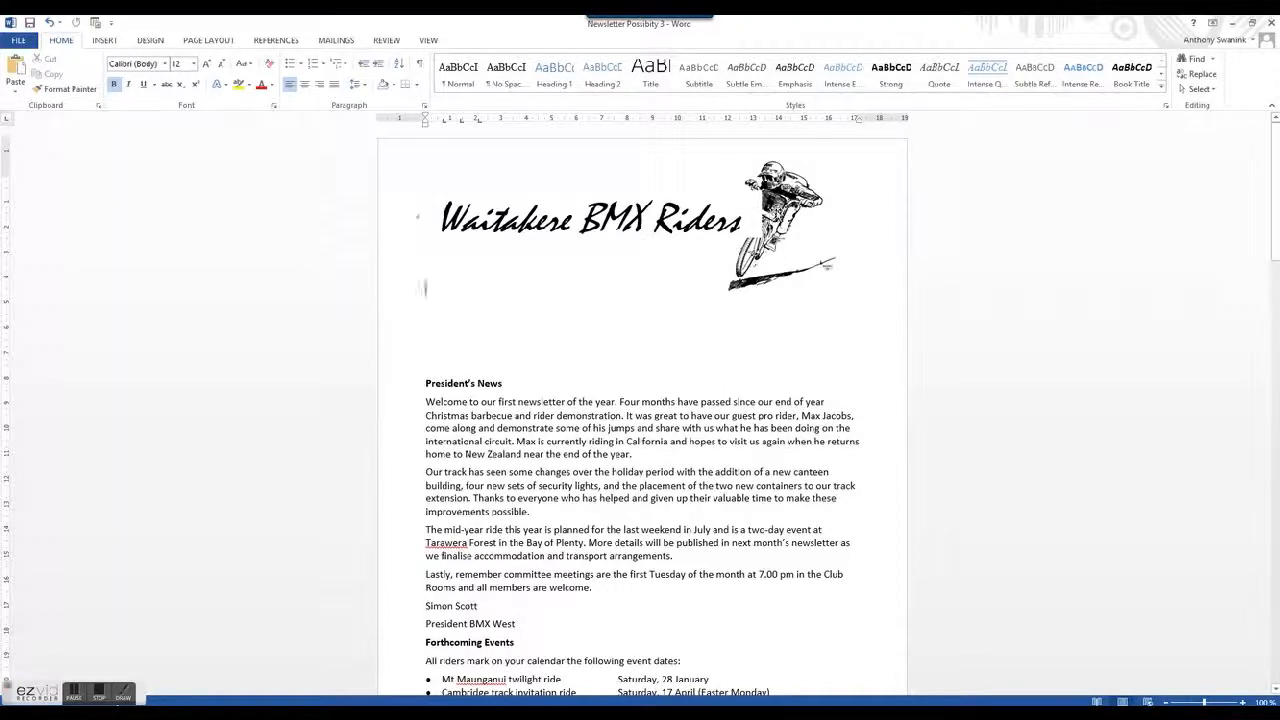
# Step: Shift the rider picture slightly to the right so it sits just past the end of the title
pyautogui.click(776, 212)
pyautogui.moveTo(776, 212); pyautogui.dragTo(787, 212)
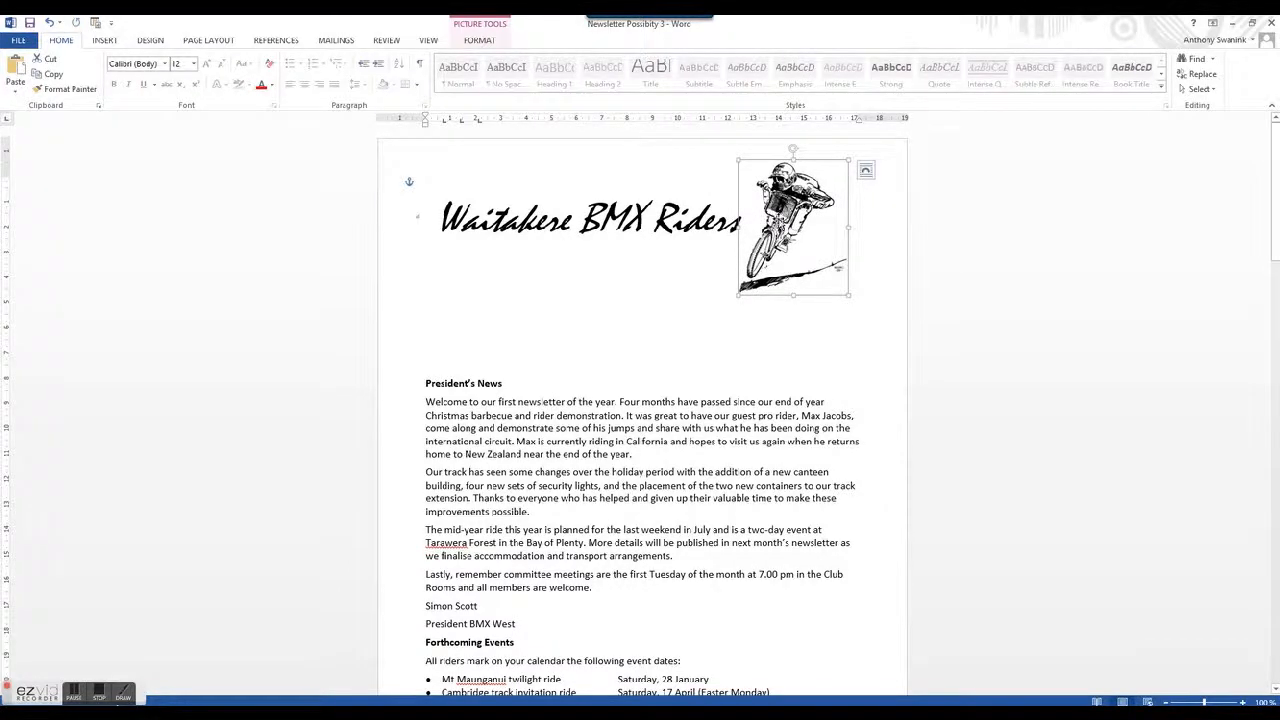
pyautogui.rightClick(779, 219)
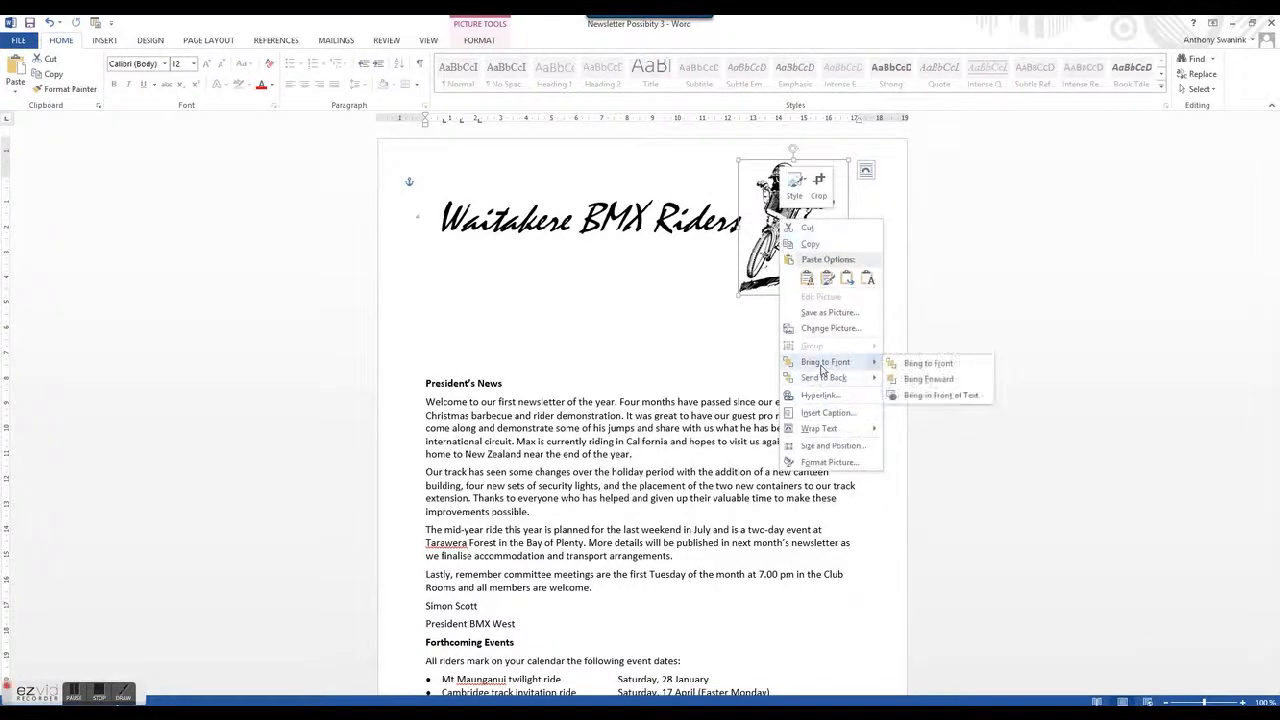
pyautogui.click(746, 337)
pyautogui.click(585, 315)
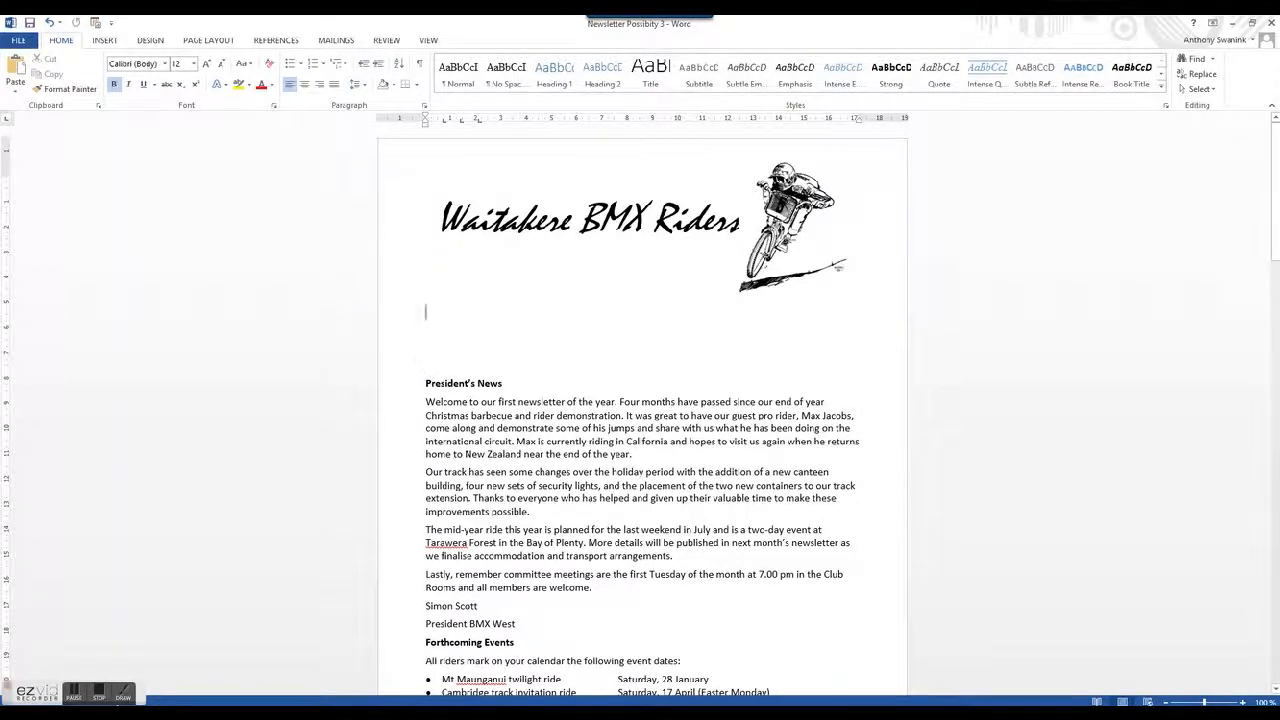
# Step: After checking the finished example newsletter's masthead, remove a blank line below the title and enter "Newsletter 1" there
pyautogui.hotkey('alt', 'Tab')
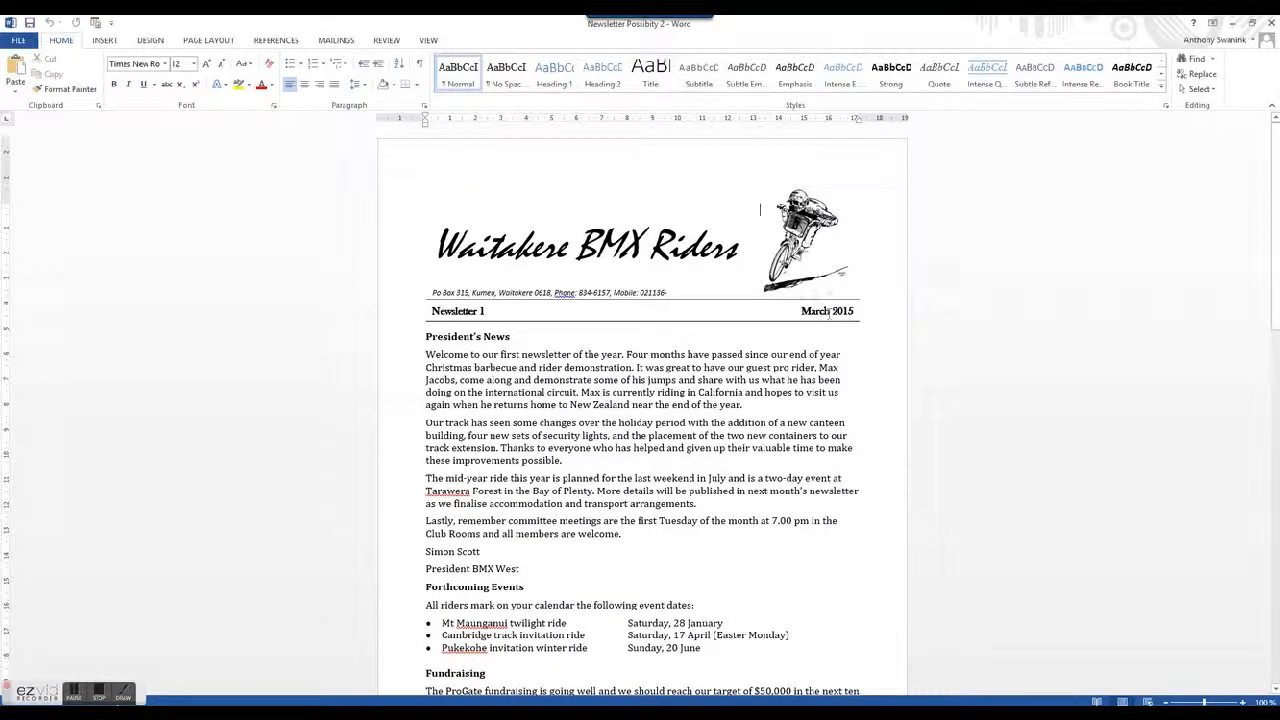
pyautogui.hotkey('alt', 'Tab')
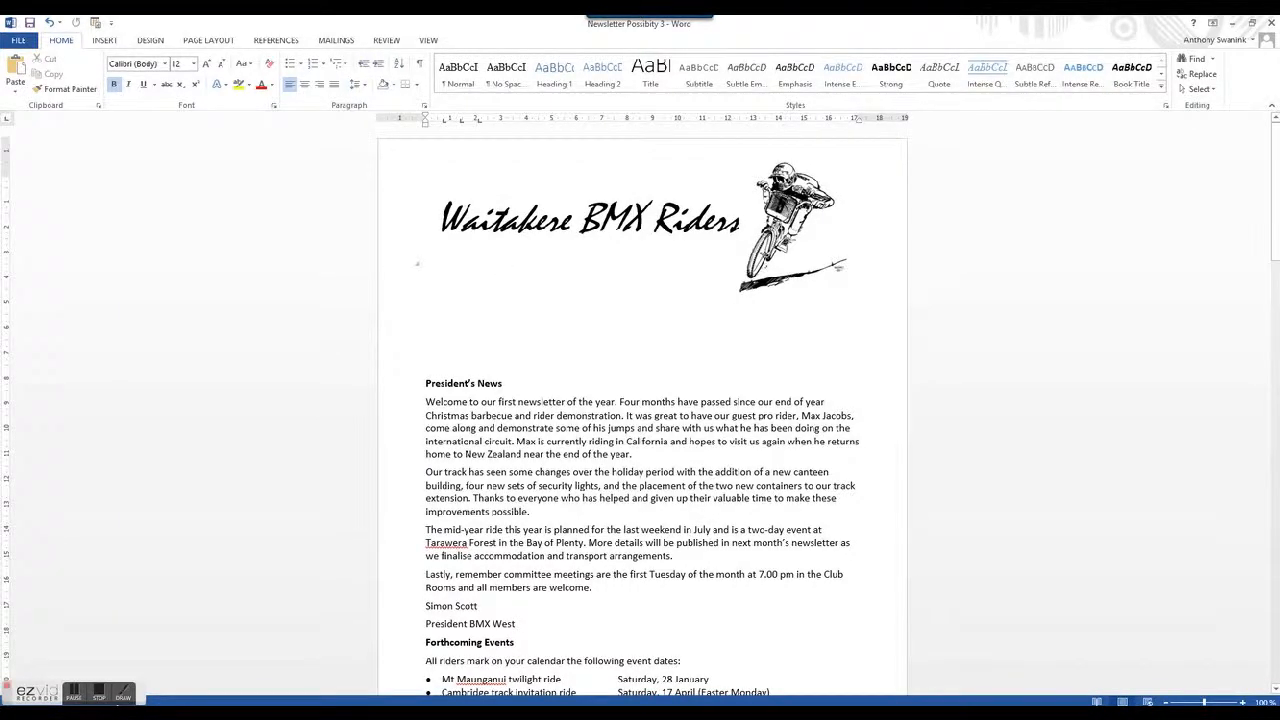
pyautogui.press('BackSpace')
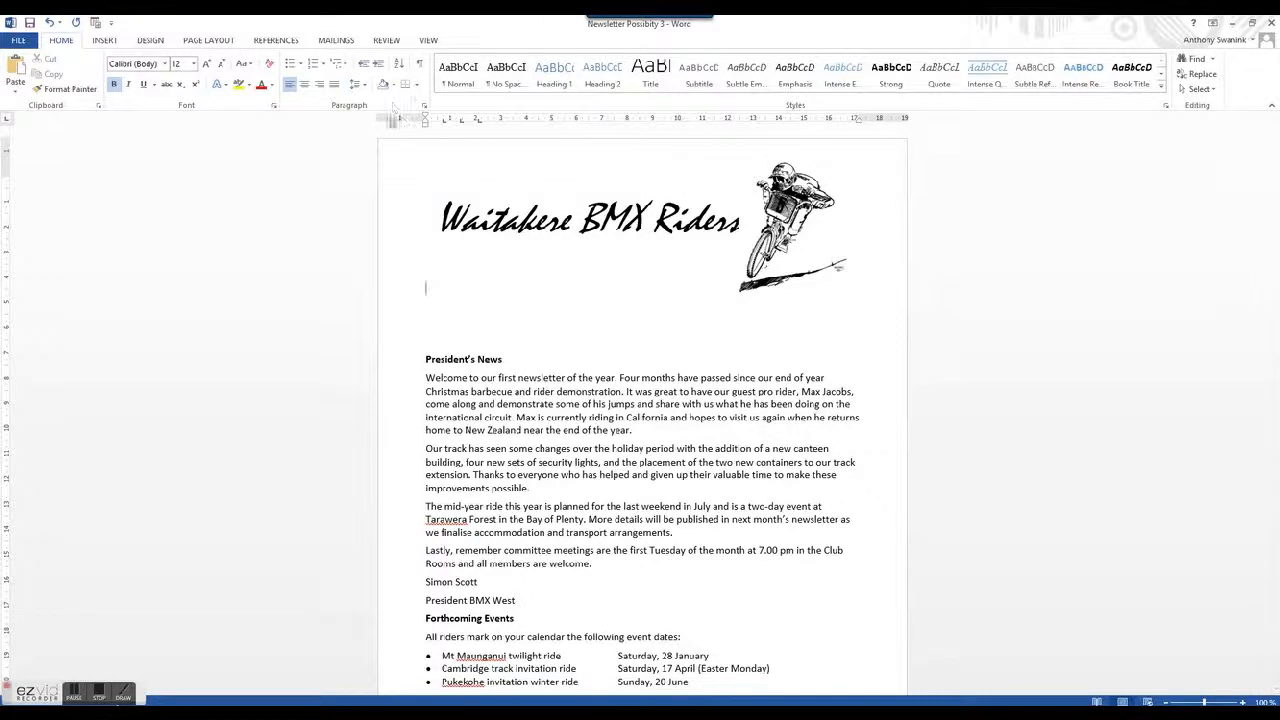
pyautogui.write('Newsletter 1')
# Step: Place a tab stop near the right margin, at about 17 cm, for the "Newsletter 1" line
pyautogui.click(428, 40)
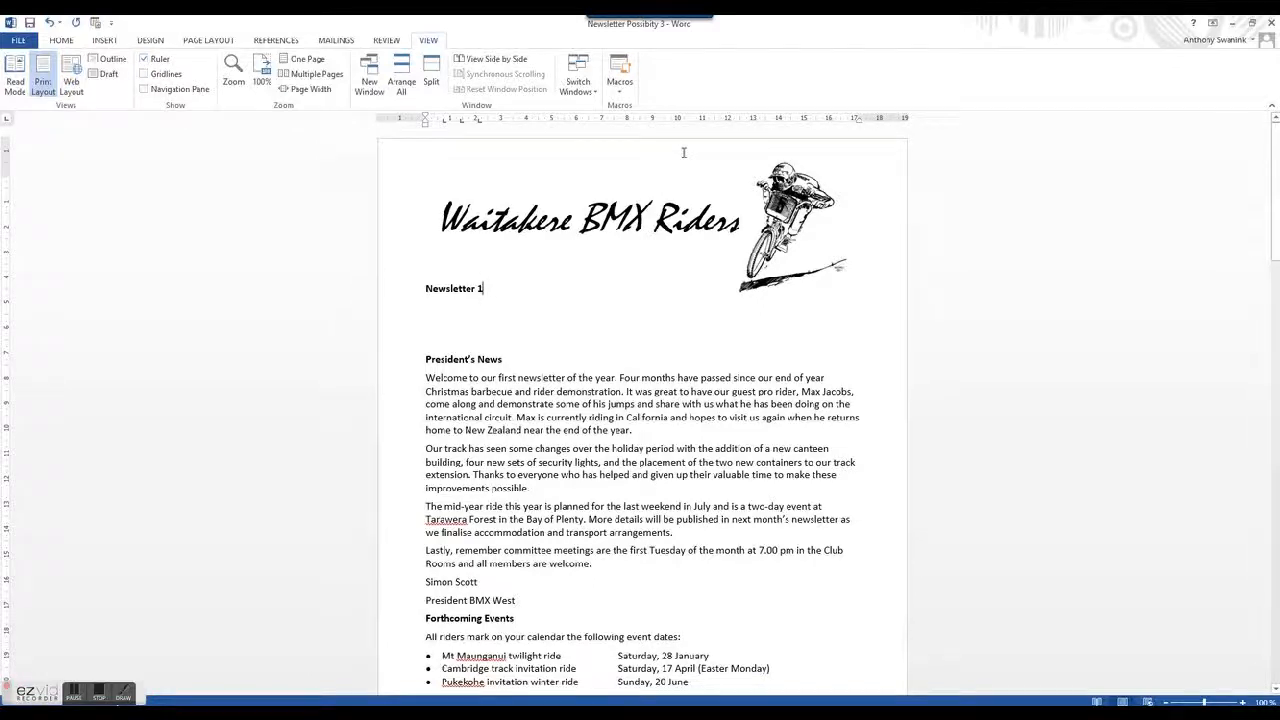
pyautogui.click(61, 42)
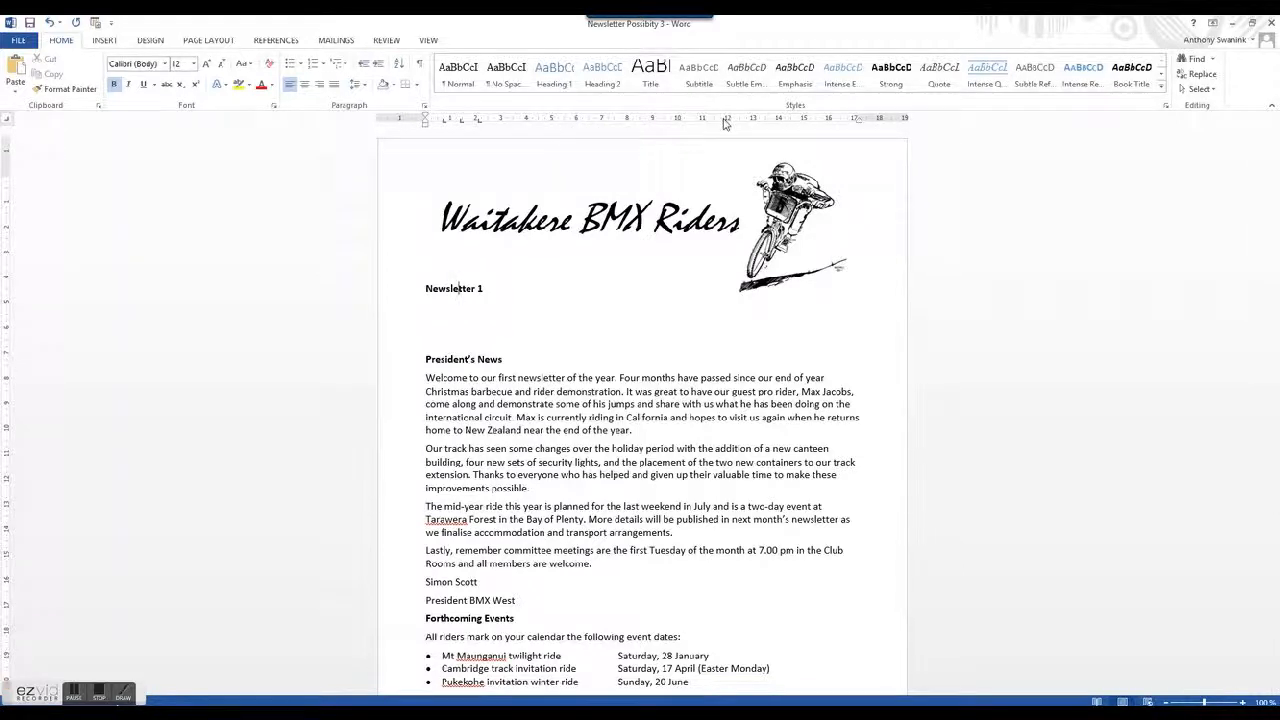
pyautogui.moveTo(725, 122)
pyautogui.mouseDown()
pyautogui.moveTo(856, 127)
pyautogui.moveTo(698, 127)
pyautogui.moveTo(850, 127)
pyautogui.mouseUp()
pyautogui.moveTo(667, 125); pyautogui.dragTo(855, 128)
pyautogui.moveTo(855, 126); pyautogui.dragTo(856, 128)
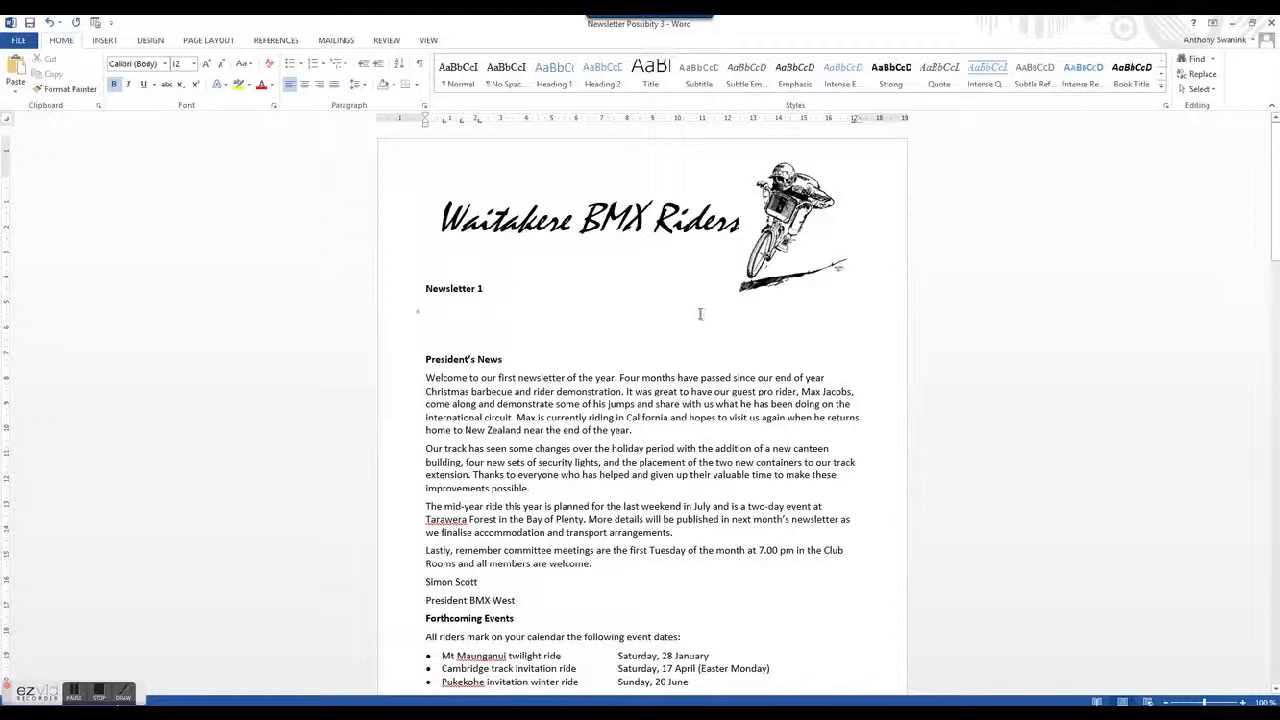
# Step: Insert an automatically updating date in the "April 15" format at the right-hand tab of the "Newsletter 1" line, and add a blank line above
pyautogui.click(858, 290)
pyautogui.click(104, 42)
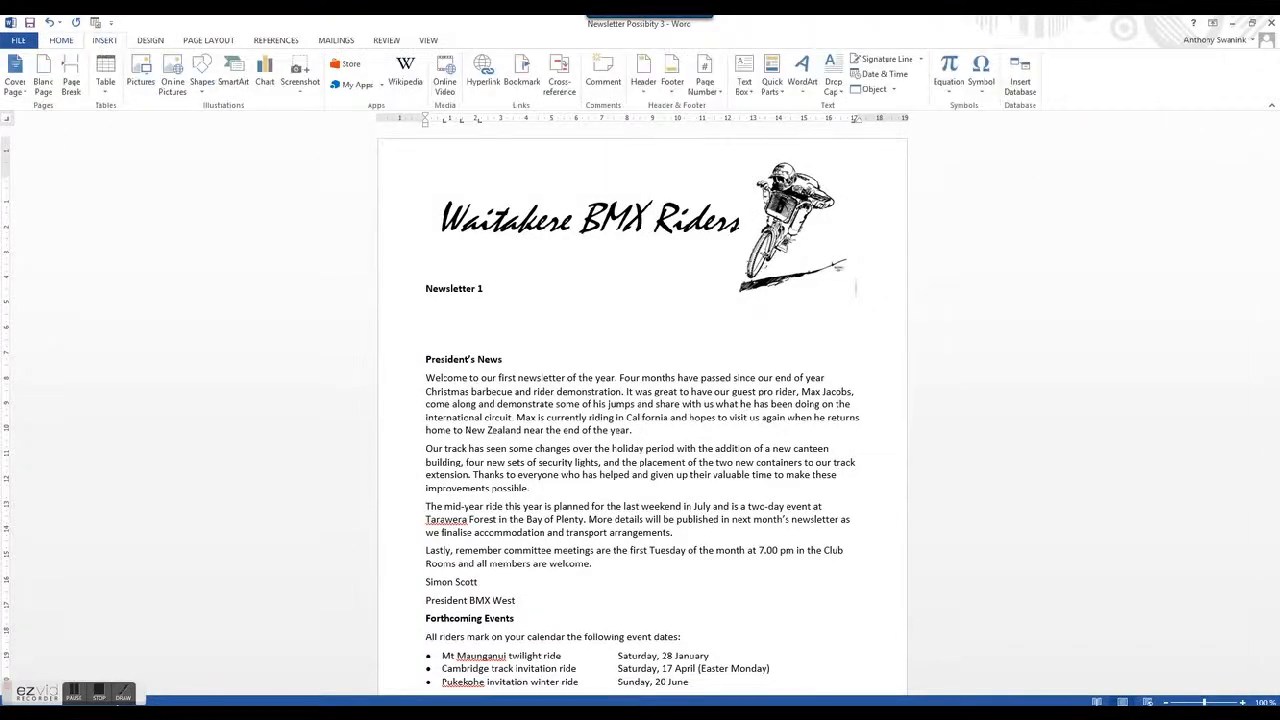
pyautogui.click(864, 74)
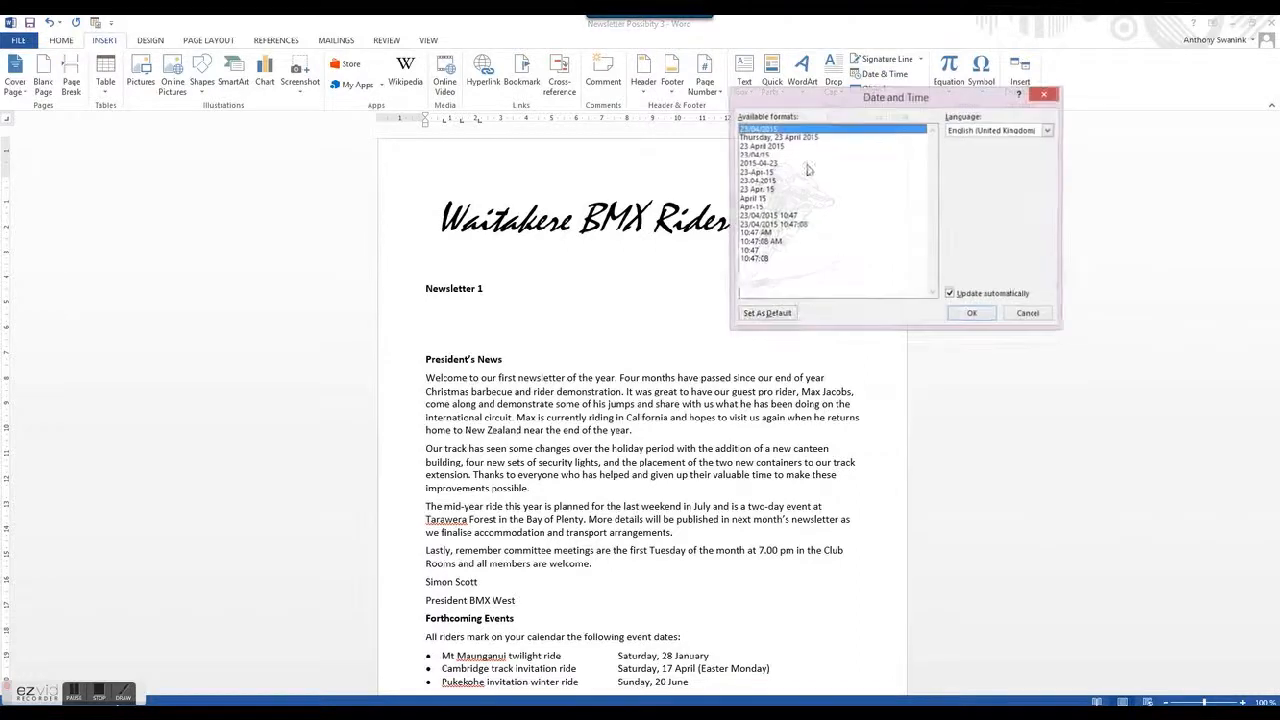
pyautogui.click(758, 198)
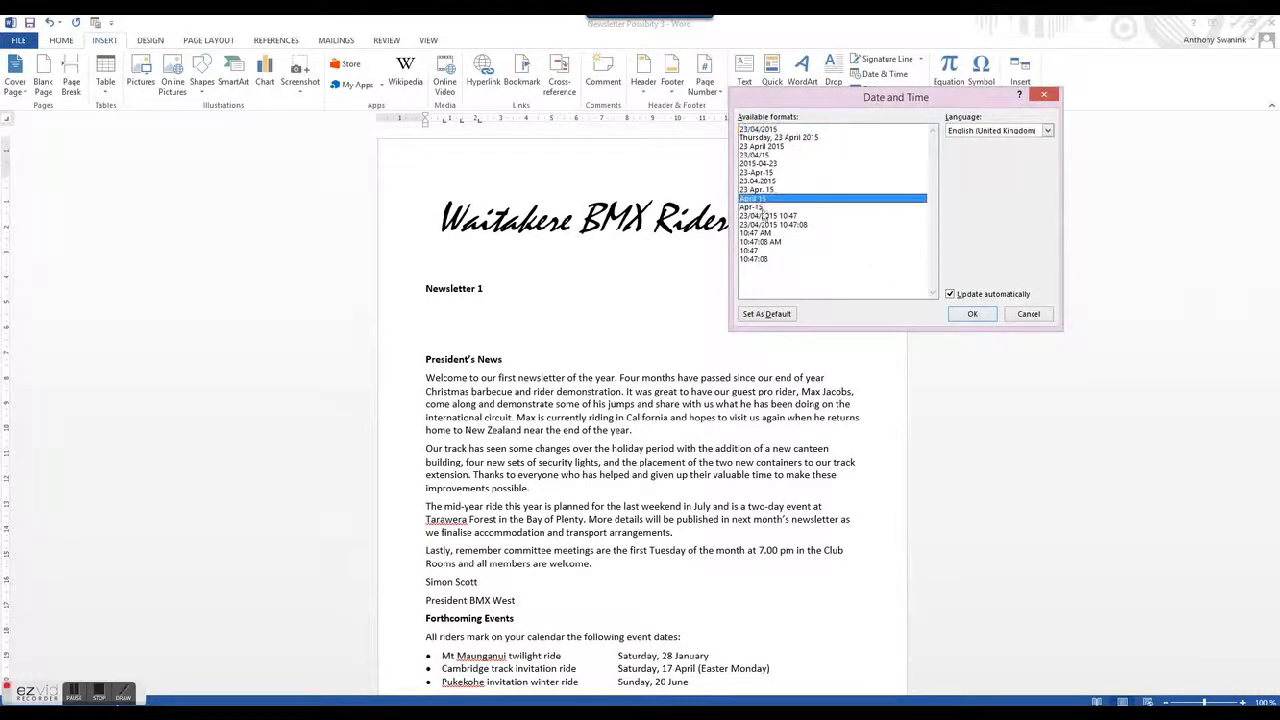
pyautogui.click(953, 298)
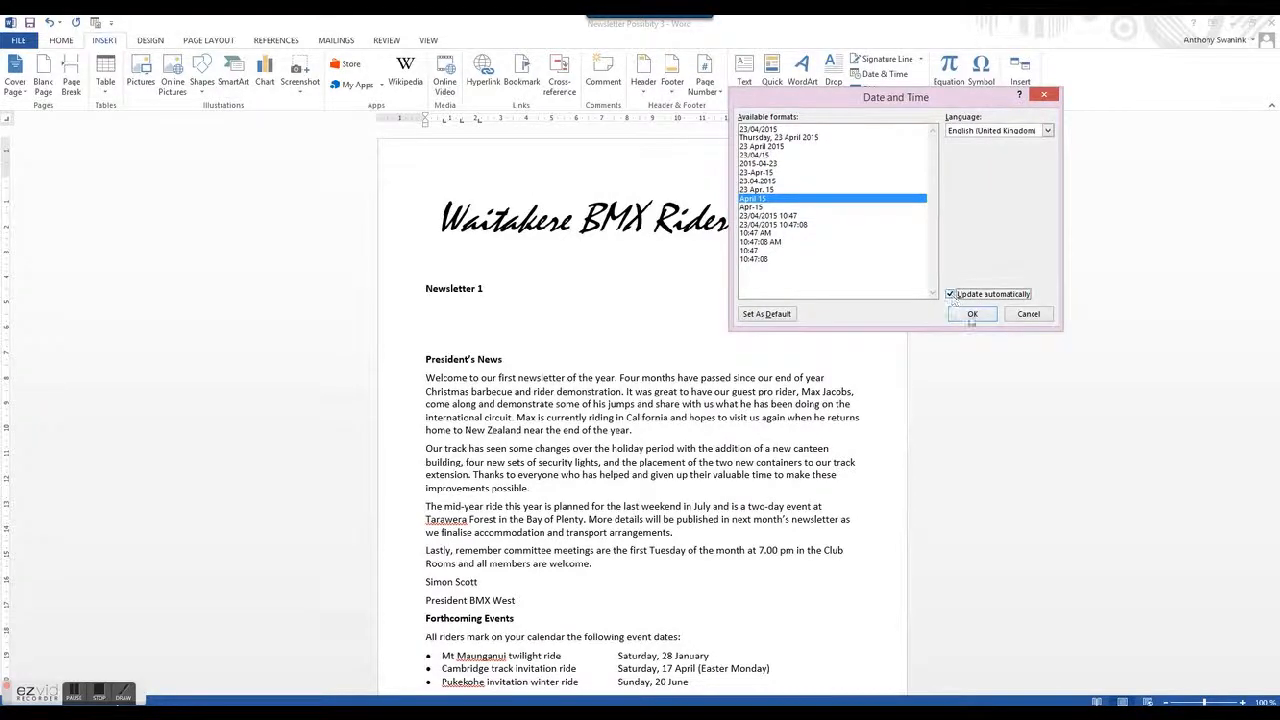
pyautogui.click(972, 314)
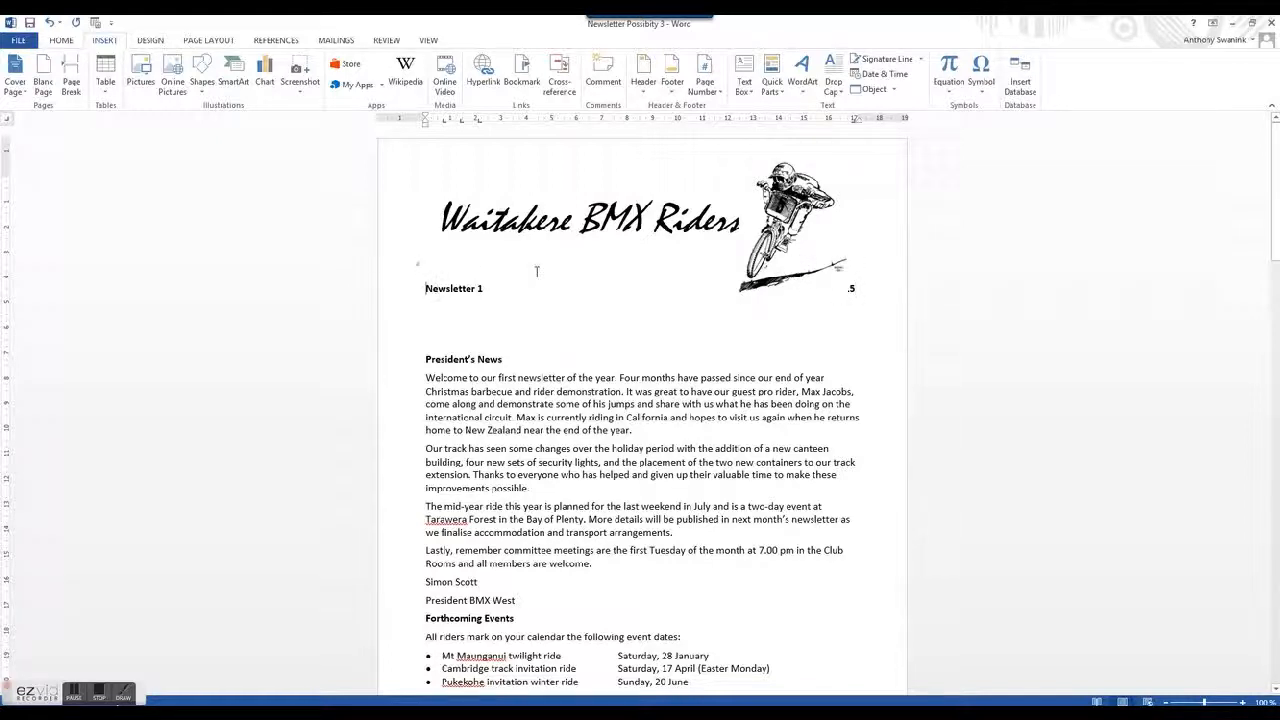
pyautogui.press('Return')
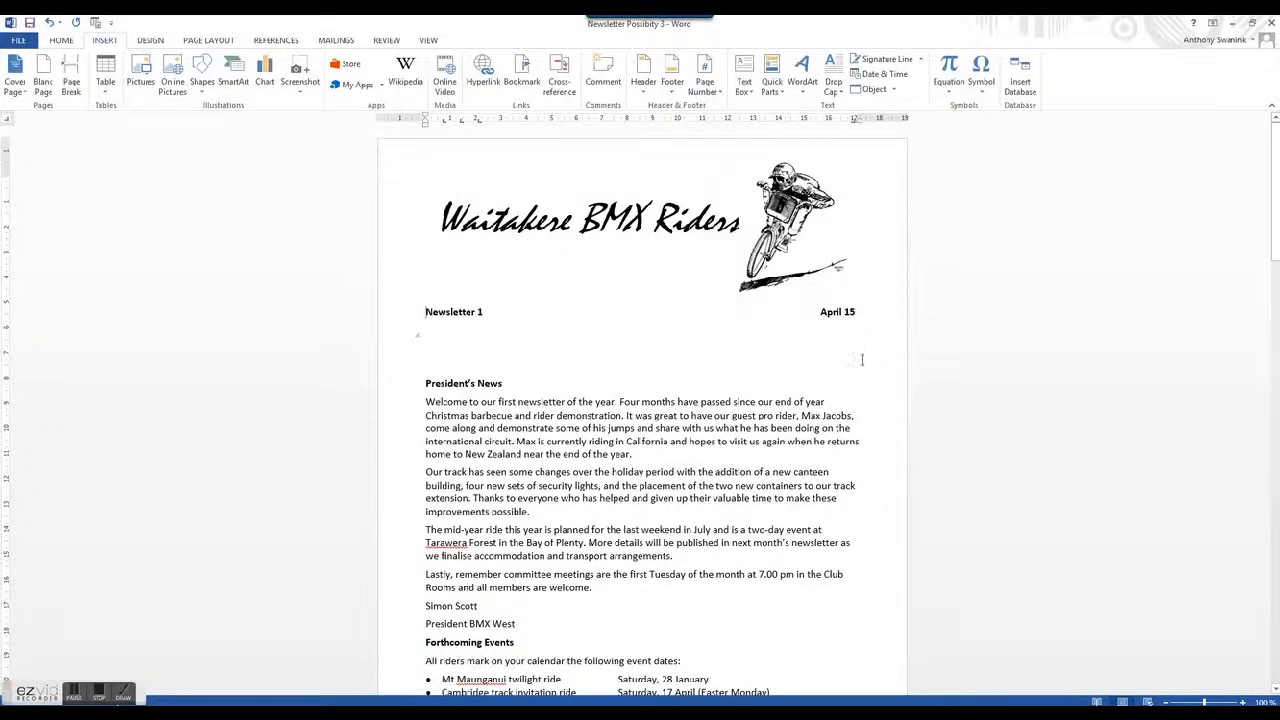
# Step: Edit the date field on the "Newsletter 1" line to use the format MMMM yyyy and preserve formatting during updates
pyautogui.click(840, 312)
pyautogui.rightClick(835, 314)
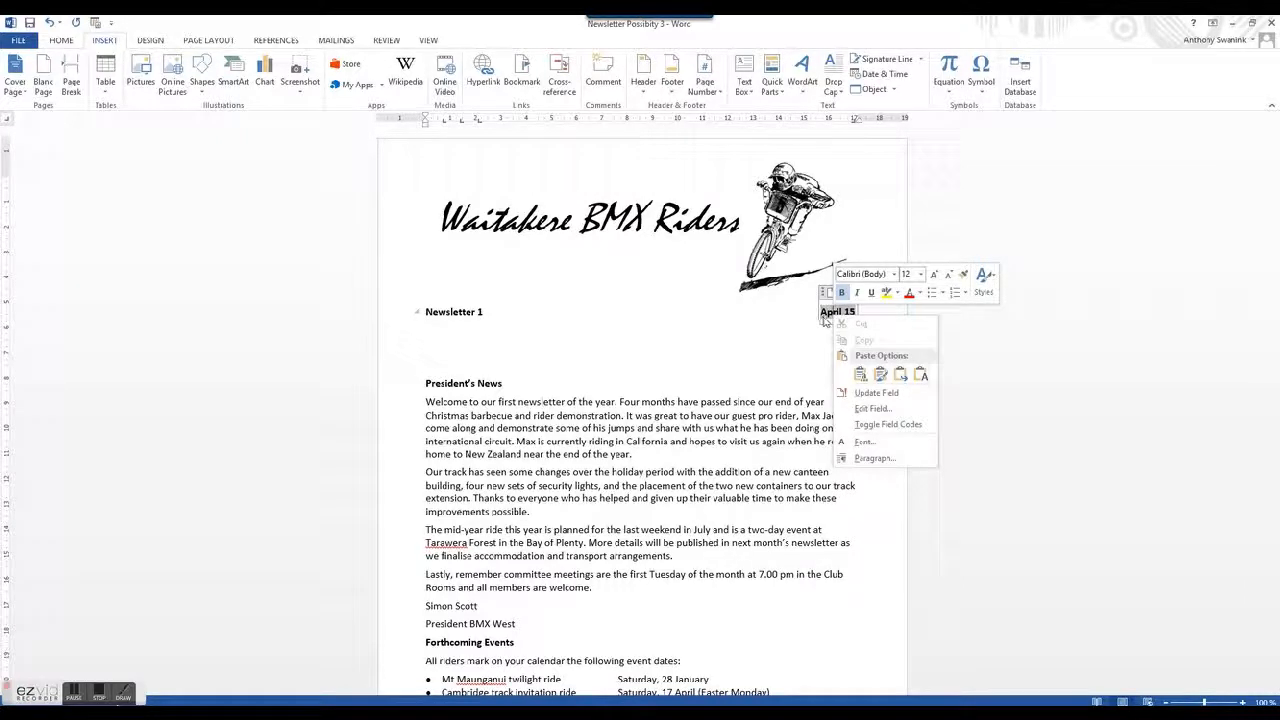
pyautogui.click(873, 412)
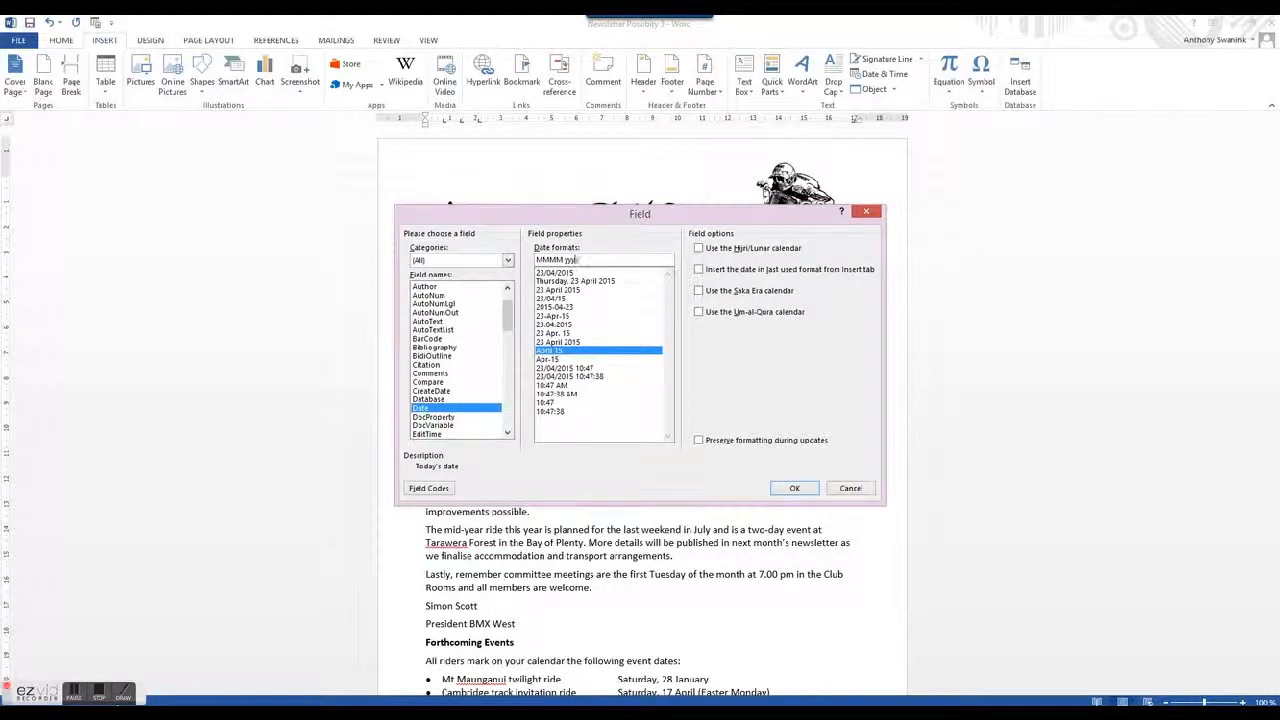
pyautogui.click(699, 440)
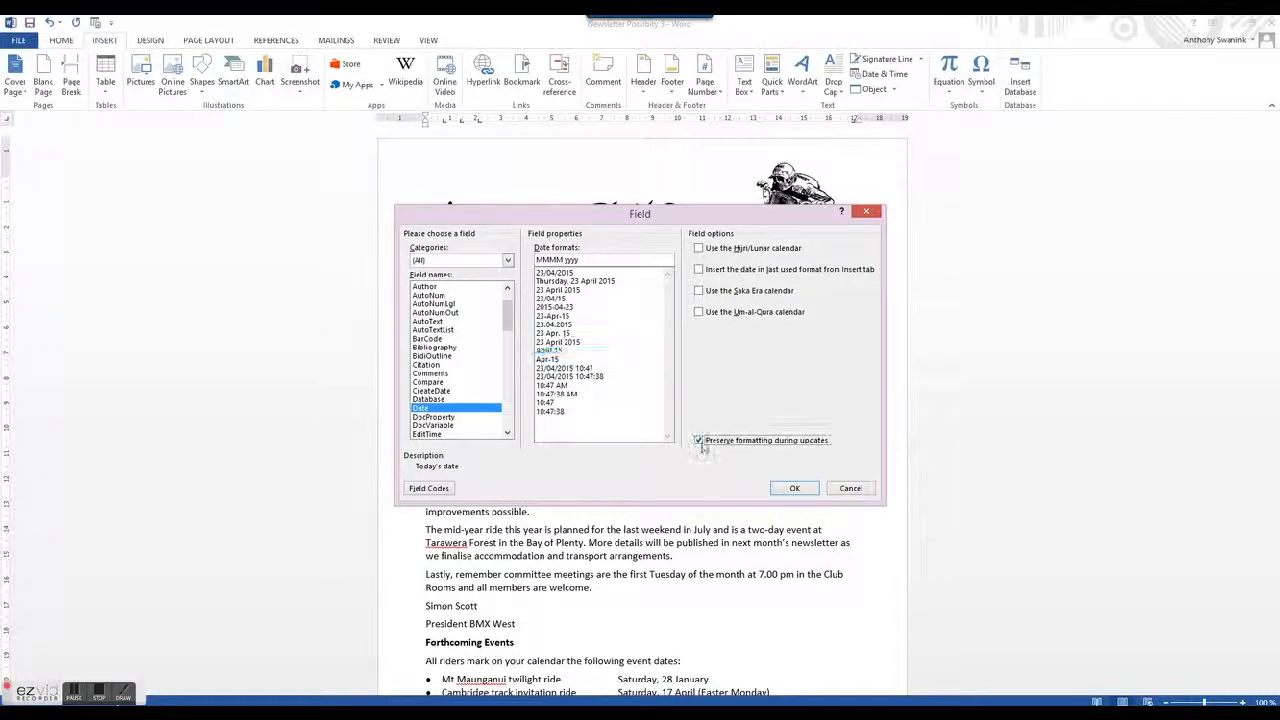
pyautogui.click(793, 488)
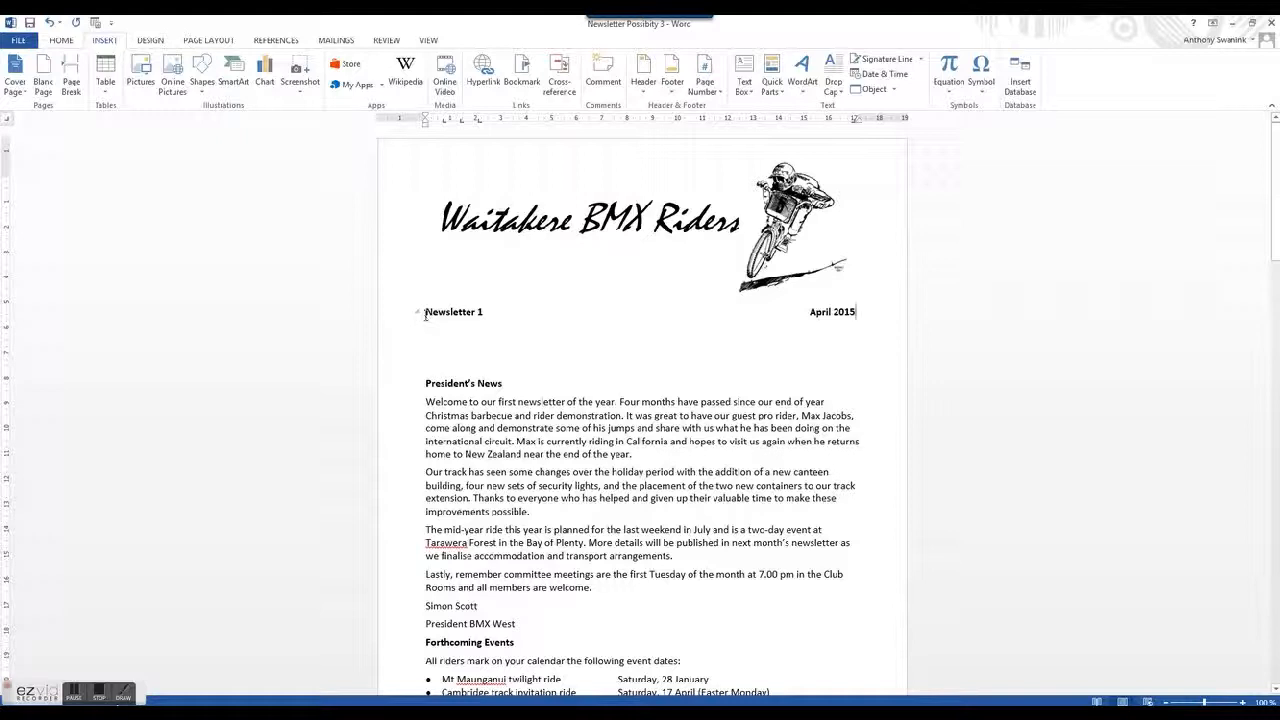
# Step: Draw a text box about 17.3 cm wide and 1 cm high just below the "Newsletter 1" line, spanning the text width
pyautogui.click(388, 317)
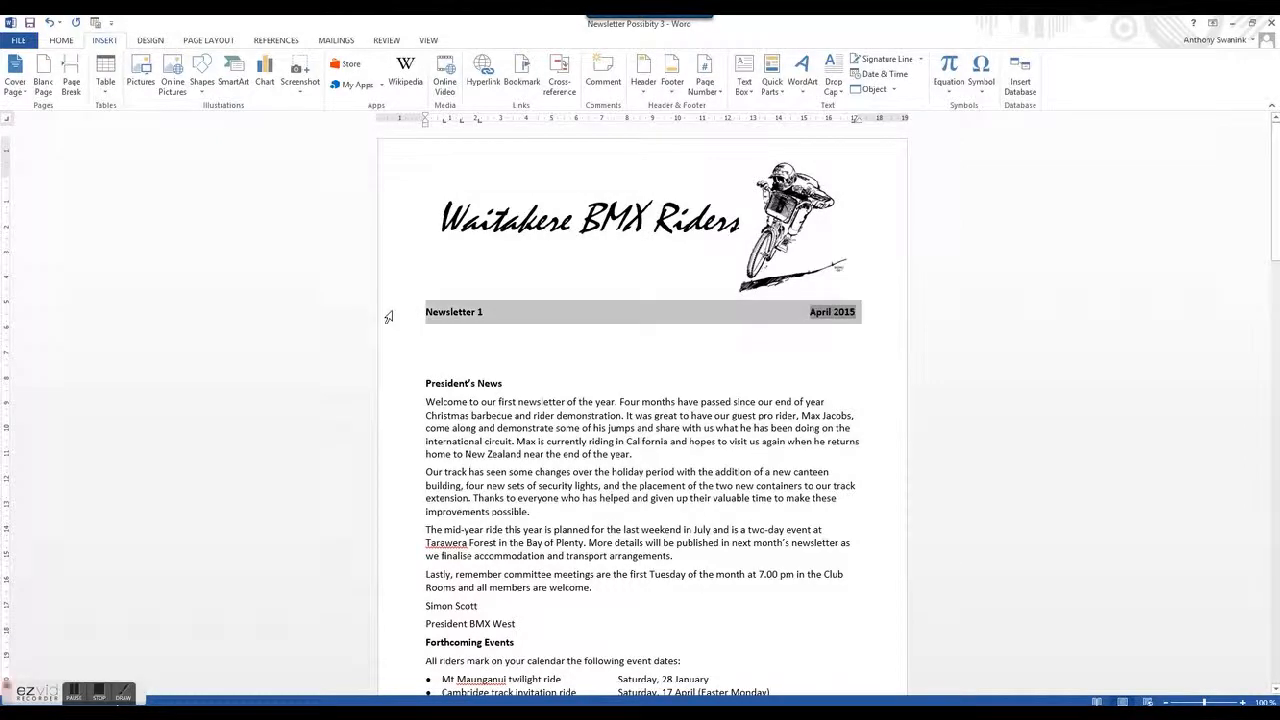
pyautogui.click(484, 313)
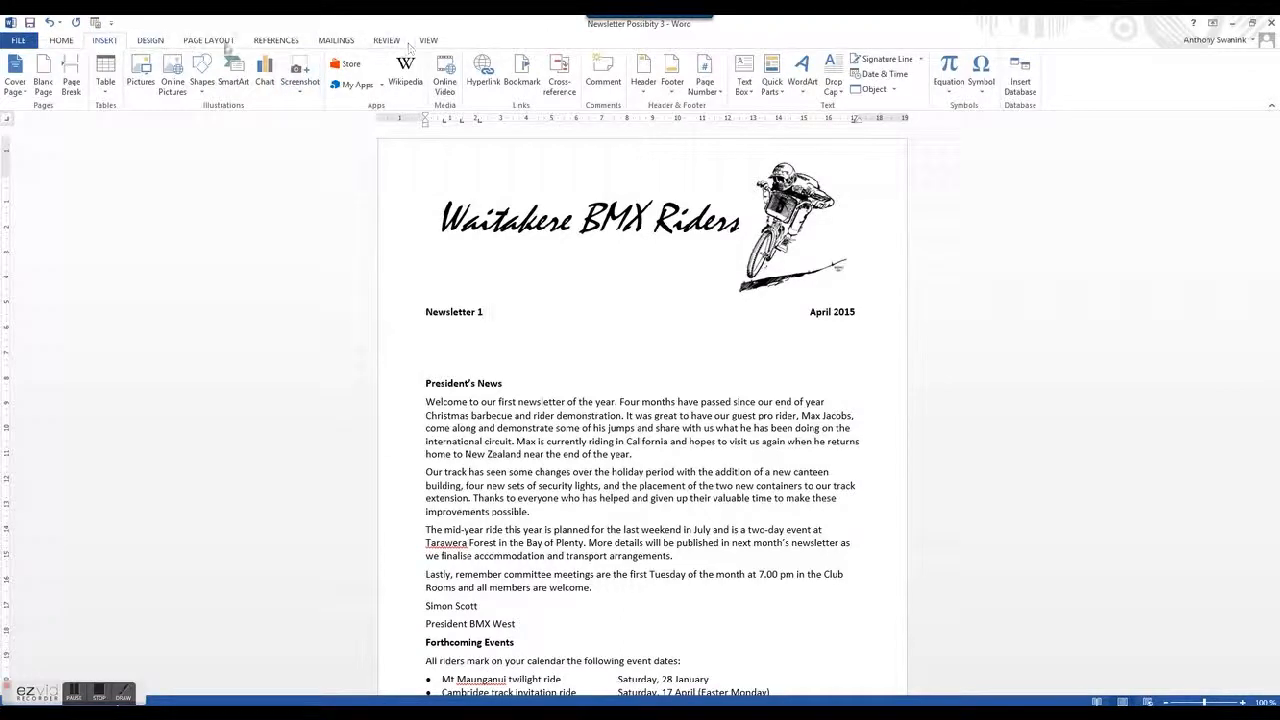
pyautogui.click(745, 88)
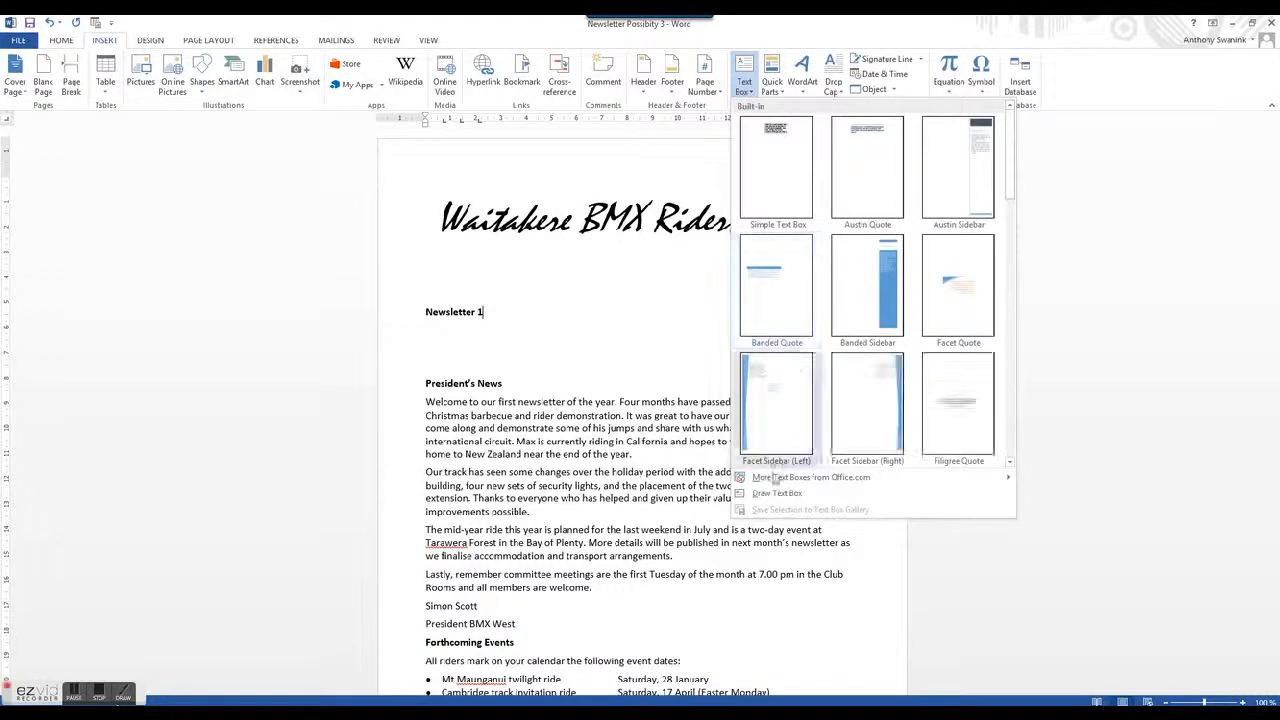
pyautogui.click(772, 493)
pyautogui.moveTo(424, 329); pyautogui.dragTo(862, 354)
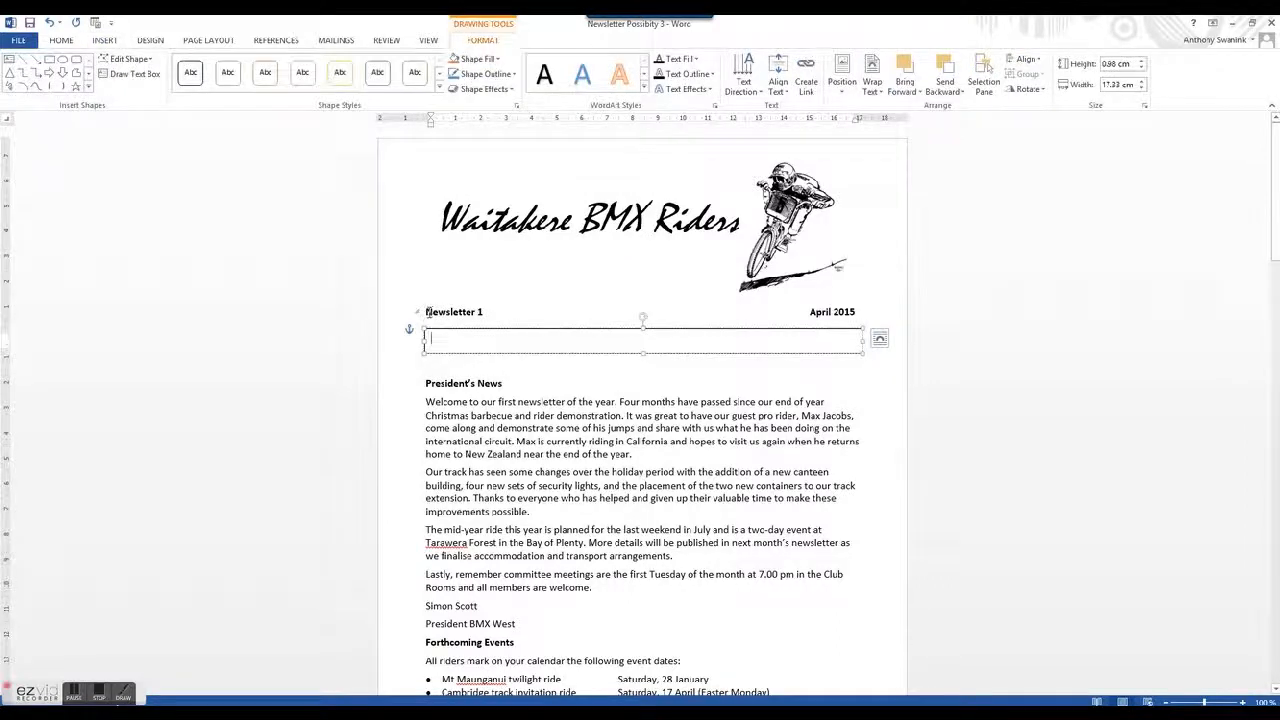
# Step: Move the "Newsletter 1" and date line into the text box and make the box taller to fit the text
pyautogui.moveTo(424, 312); pyautogui.dragTo(830, 323)
pyautogui.hotkey('ctrl', 'c')
pyautogui.press('Delete')
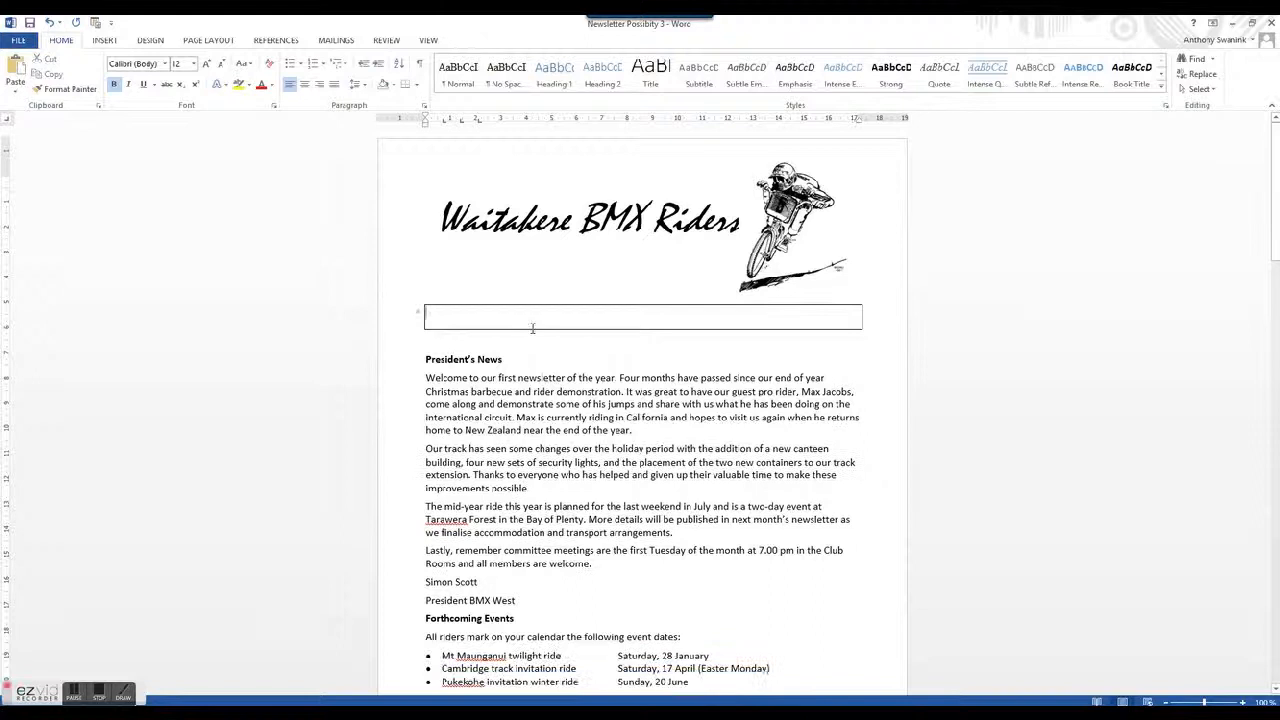
pyautogui.click(438, 315)
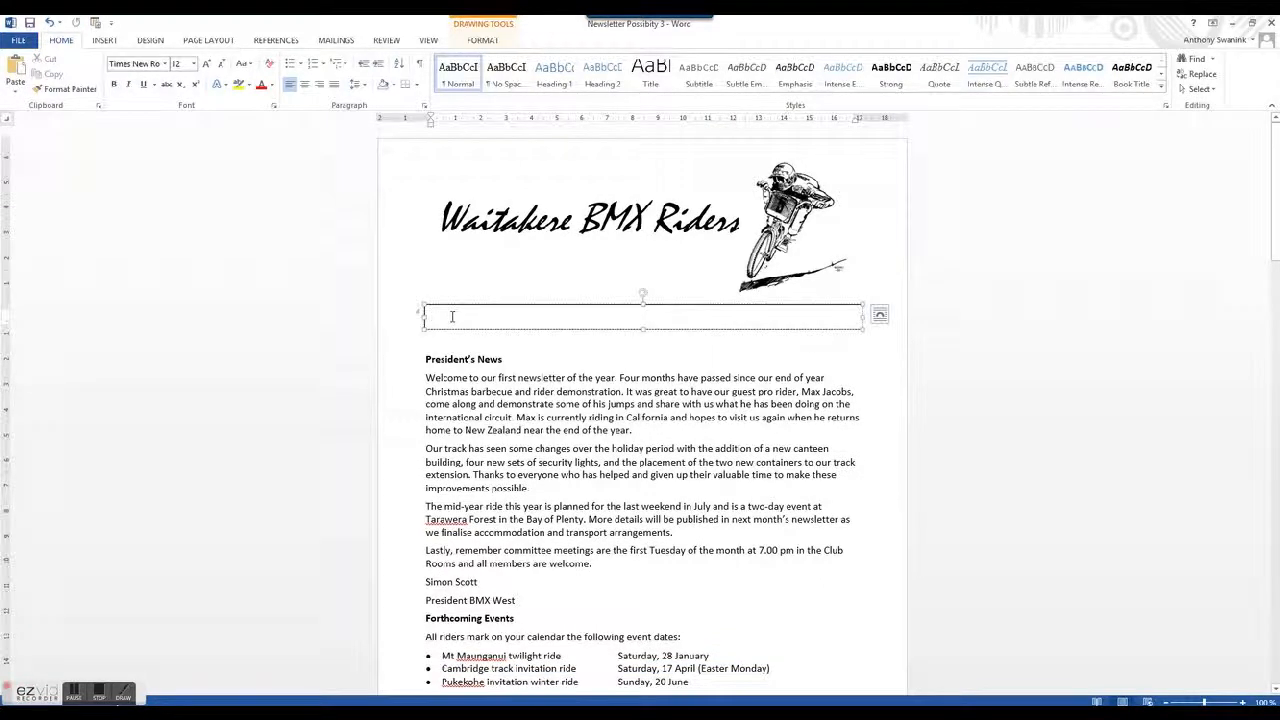
pyautogui.hotkey('ctrl', 'v')
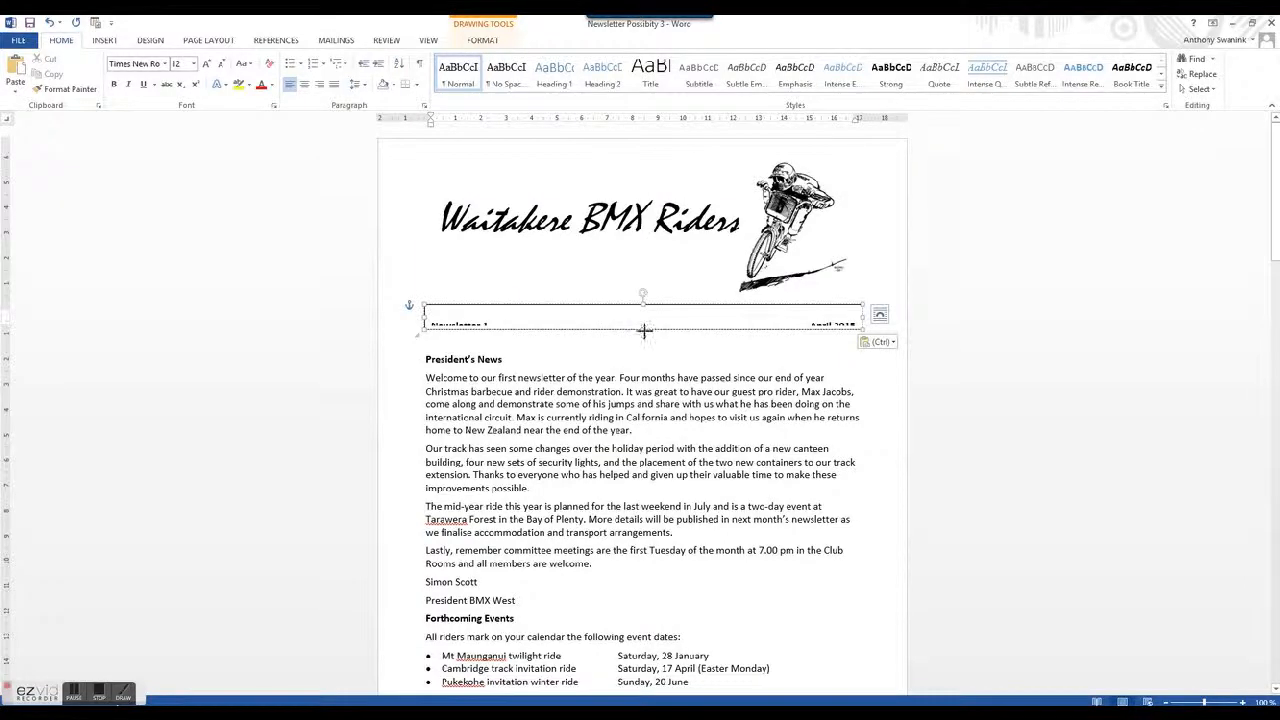
pyautogui.moveTo(645, 331); pyautogui.dragTo(643, 350)
pyautogui.click(451, 324)
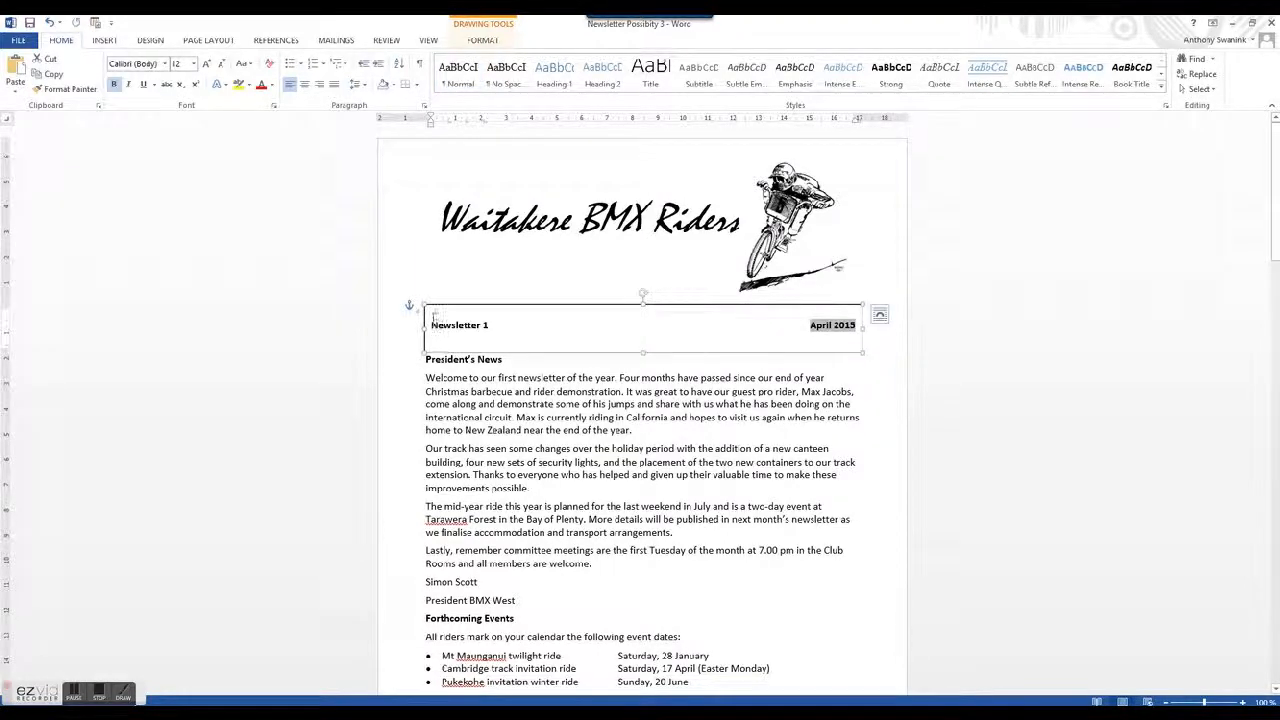
# Step: Set the issue line's paragraph spacing before and after to 0 pt, and shorten its text box to about 0.87 cm high
pyautogui.click(434, 318)
pyautogui.moveTo(430, 325); pyautogui.dragTo(856, 325)
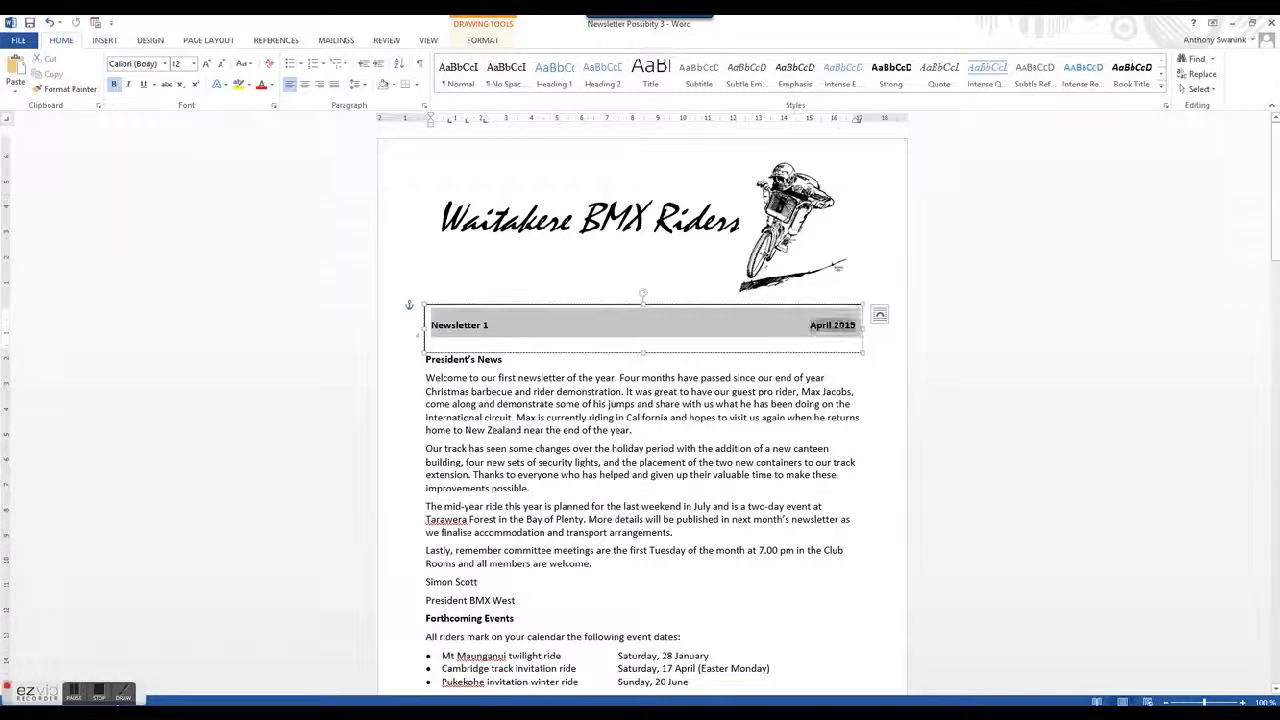
pyautogui.doubleClick(426, 116)
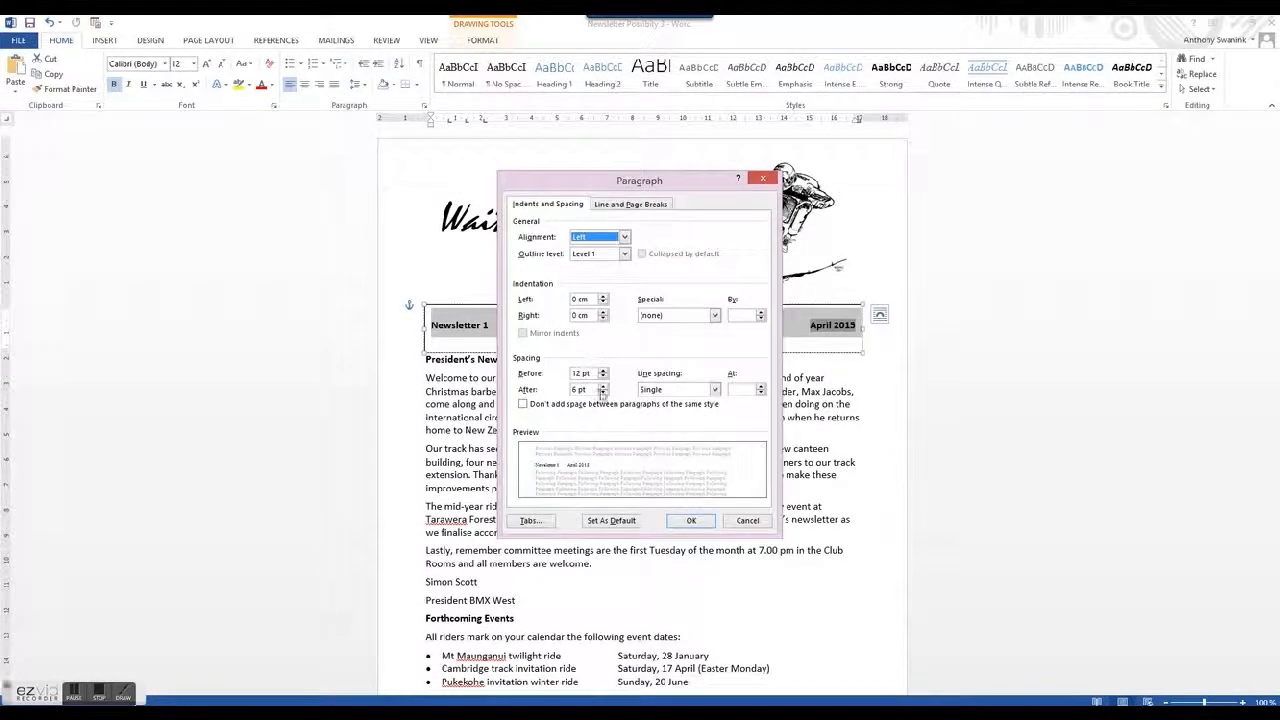
pyautogui.click(603, 393)
pyautogui.click(603, 377)
pyautogui.click(603, 377)
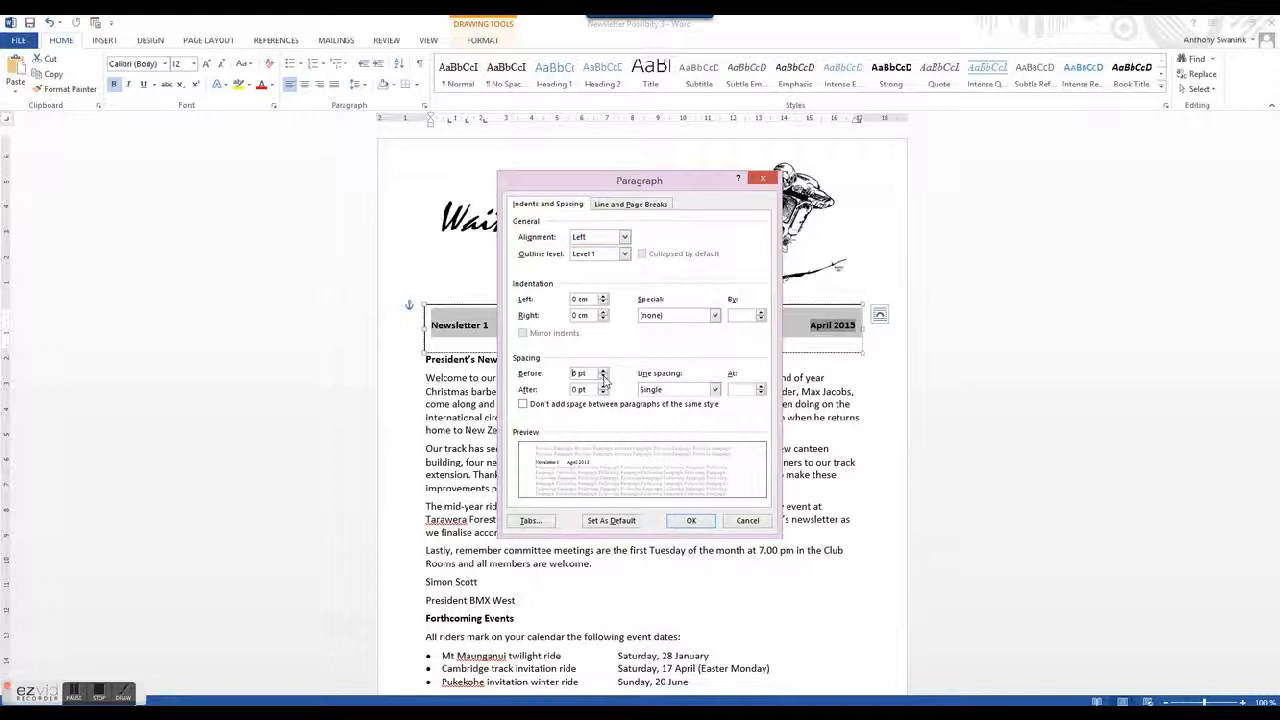
pyautogui.click(691, 521)
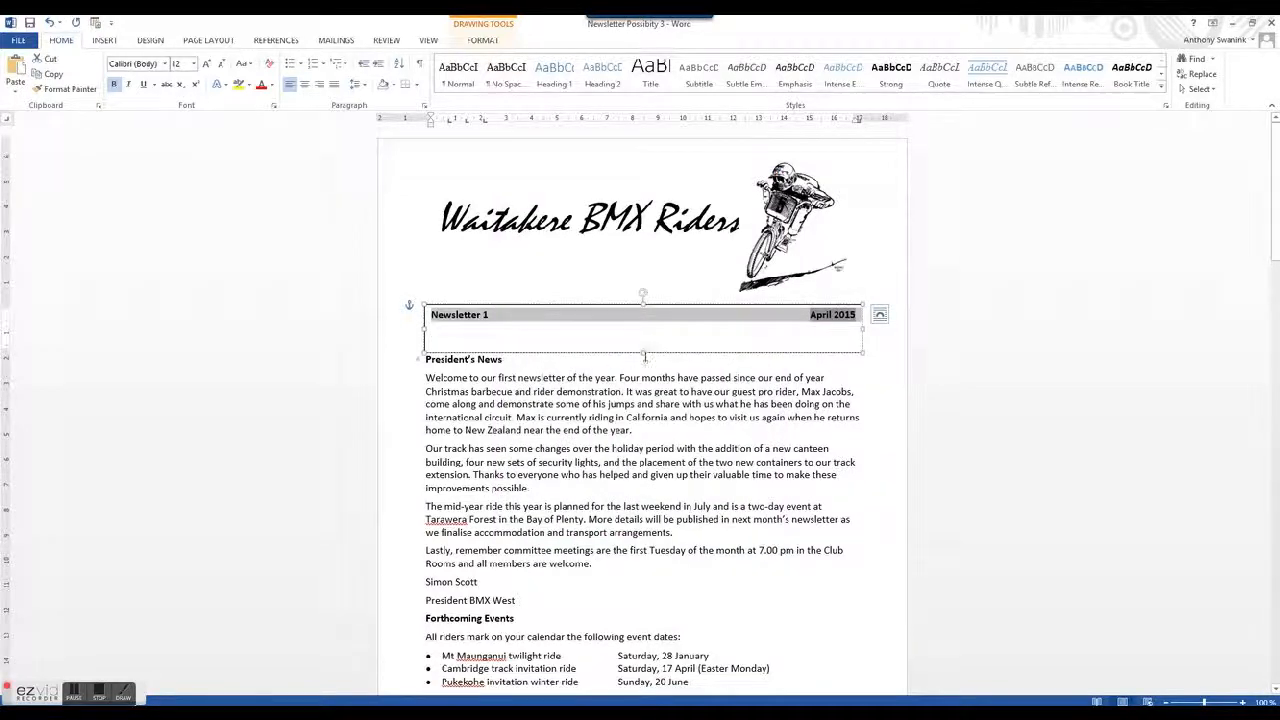
pyautogui.moveTo(643, 352); pyautogui.dragTo(642, 326)
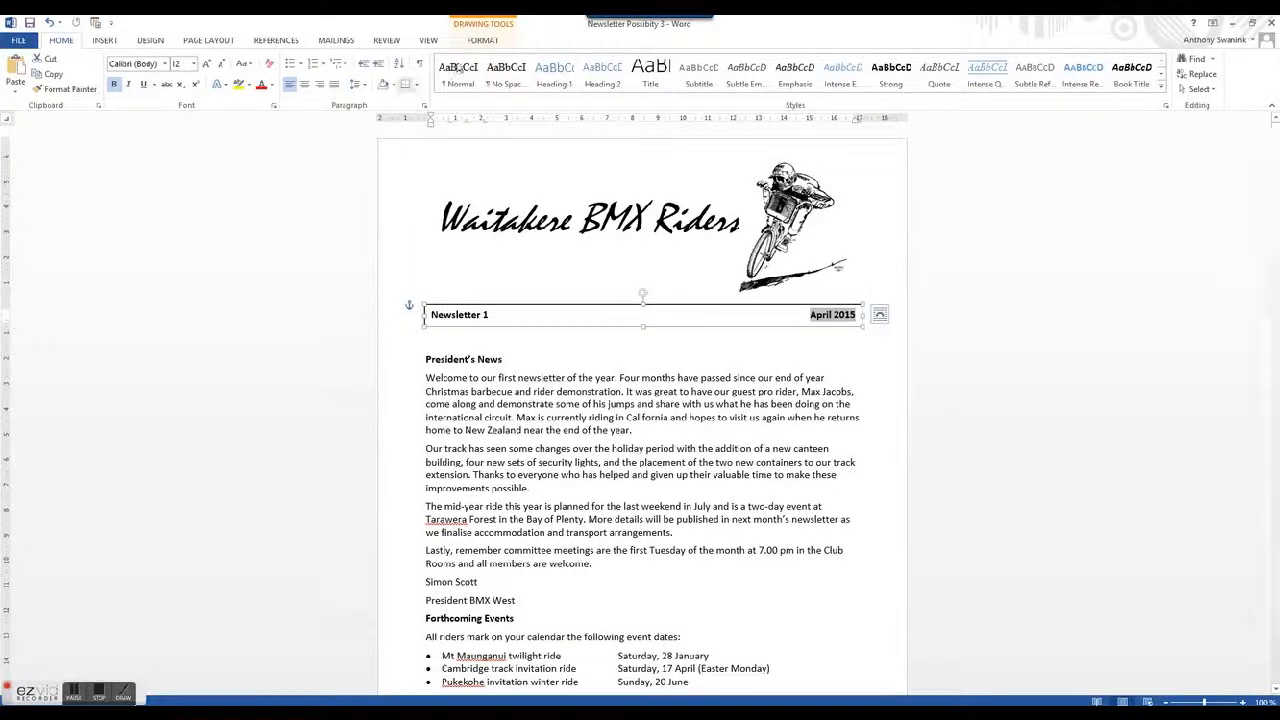
# Step: Remove the outline from the text box holding the issue number and date
pyautogui.click(480, 41)
pyautogui.click(487, 74)
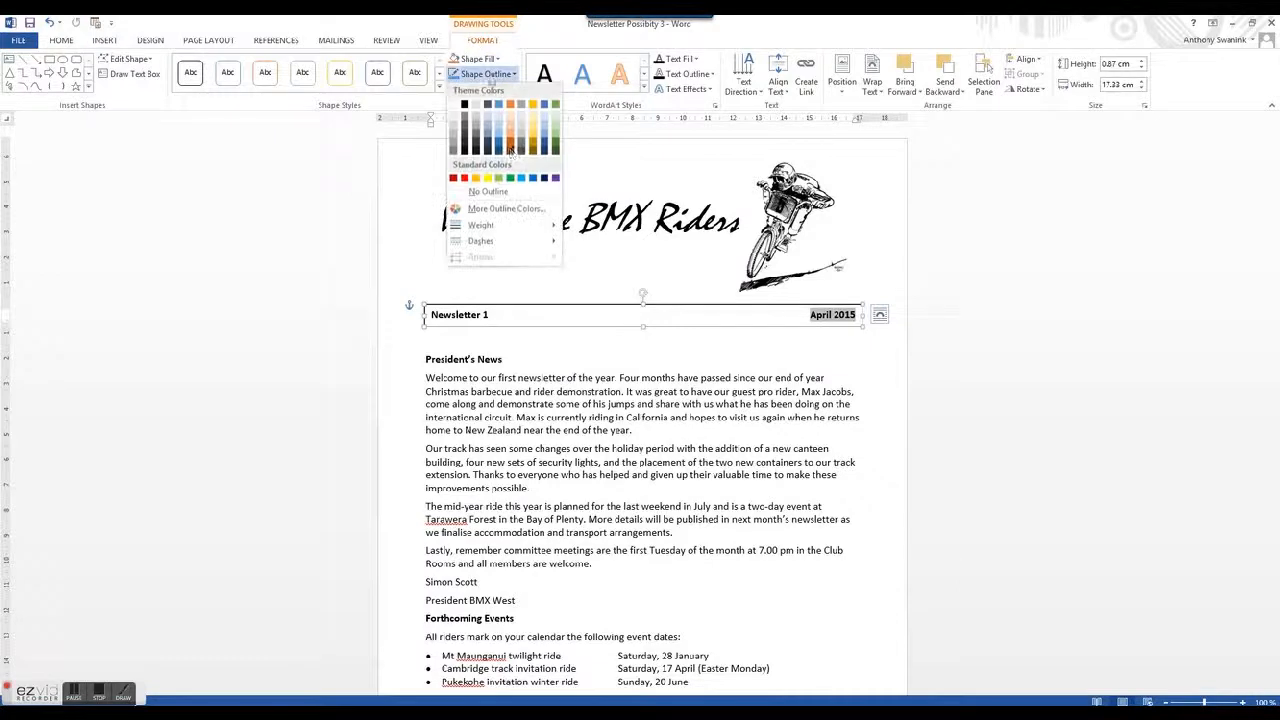
pyautogui.click(488, 191)
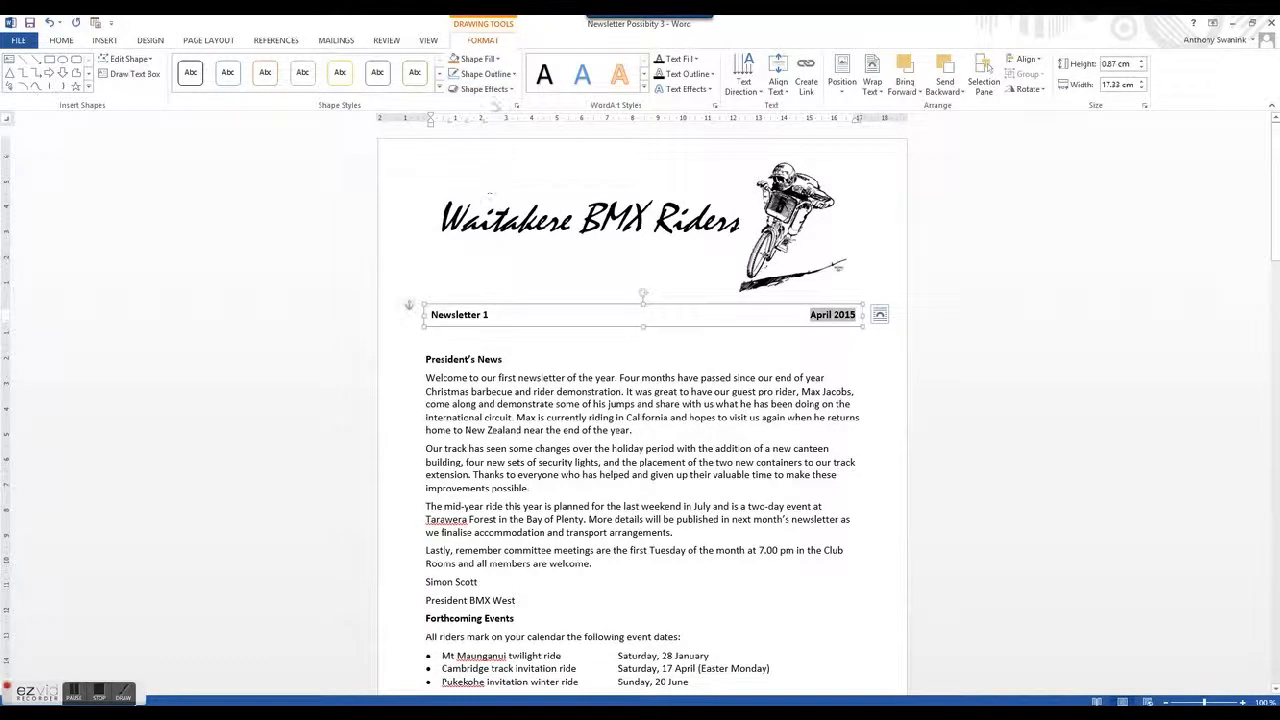
pyautogui.click(487, 74)
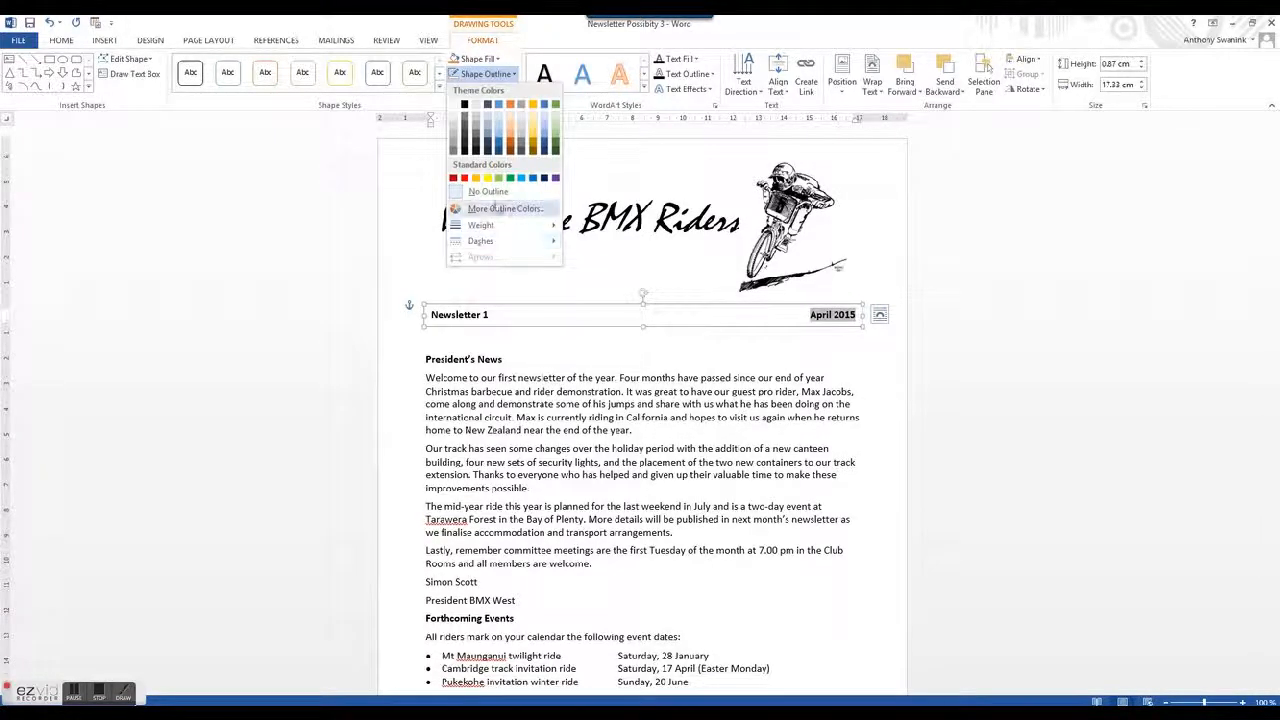
pyautogui.click(494, 192)
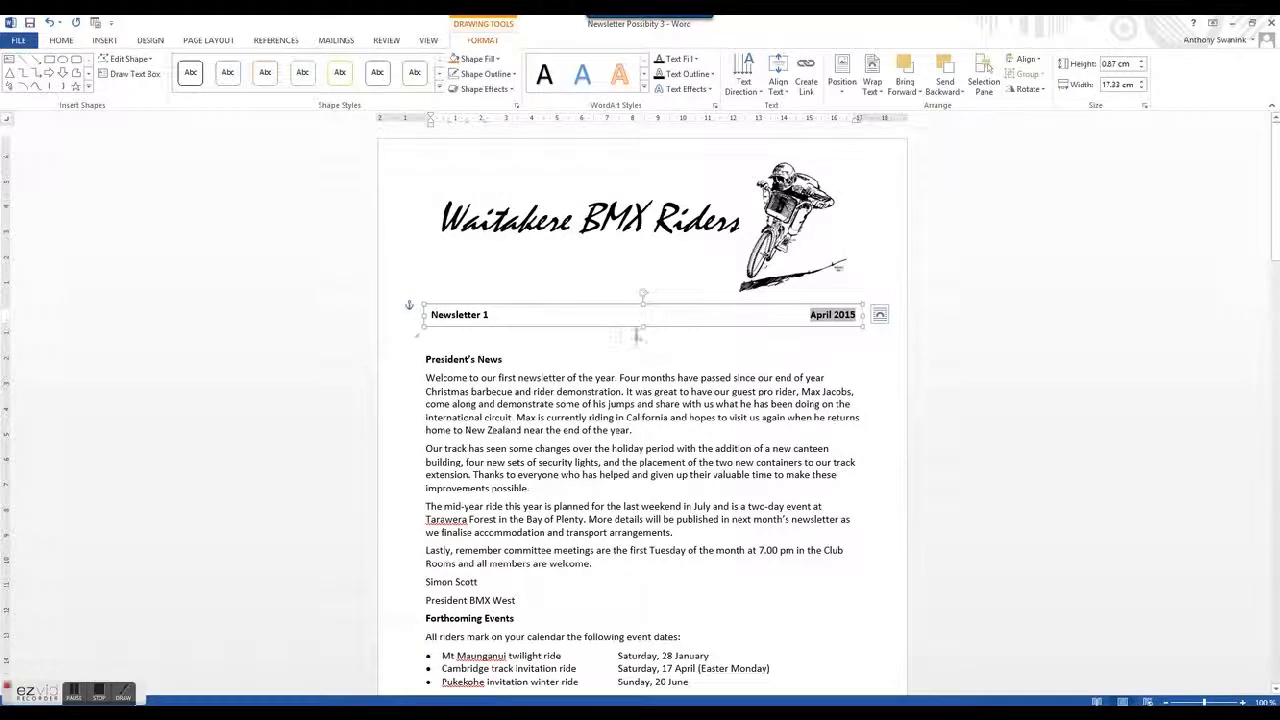
pyautogui.click(832, 292)
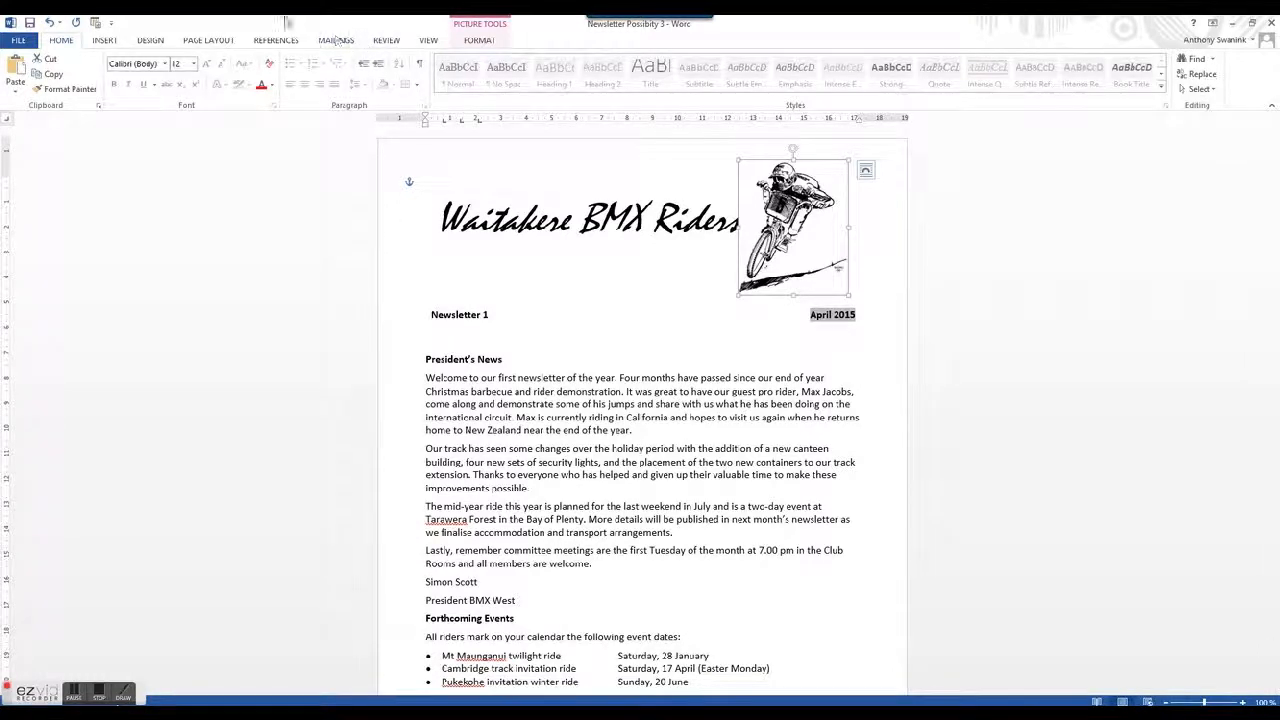
# Step: Draw a straight horizontal line about 16.7 cm long above the "Newsletter 1" text and nudge it down slightly towards the text
pyautogui.click(150, 41)
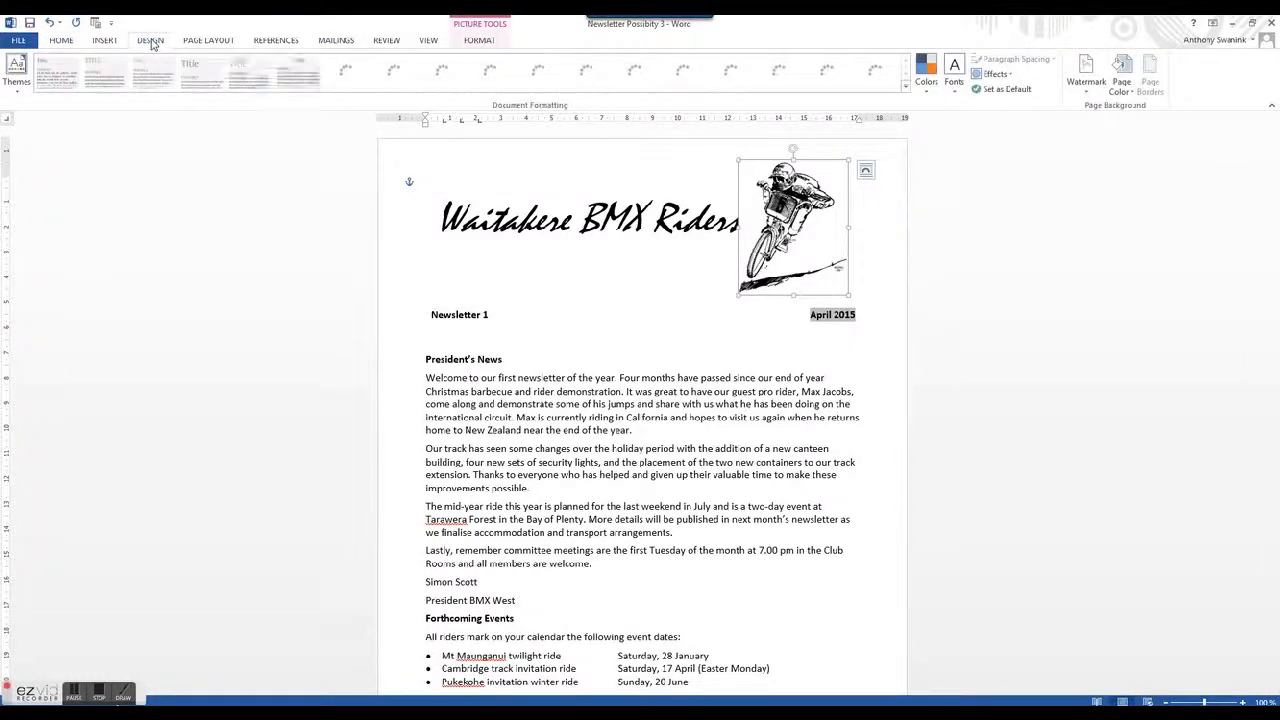
pyautogui.click(104, 41)
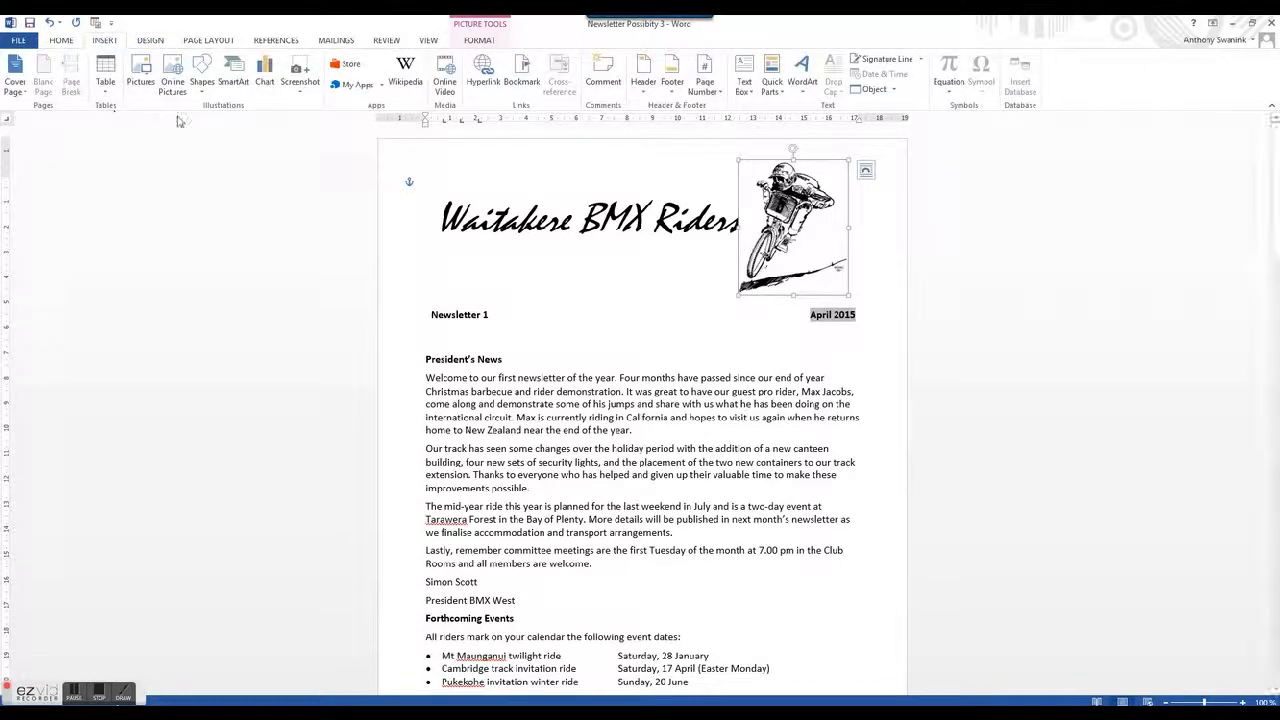
pyautogui.click(204, 86)
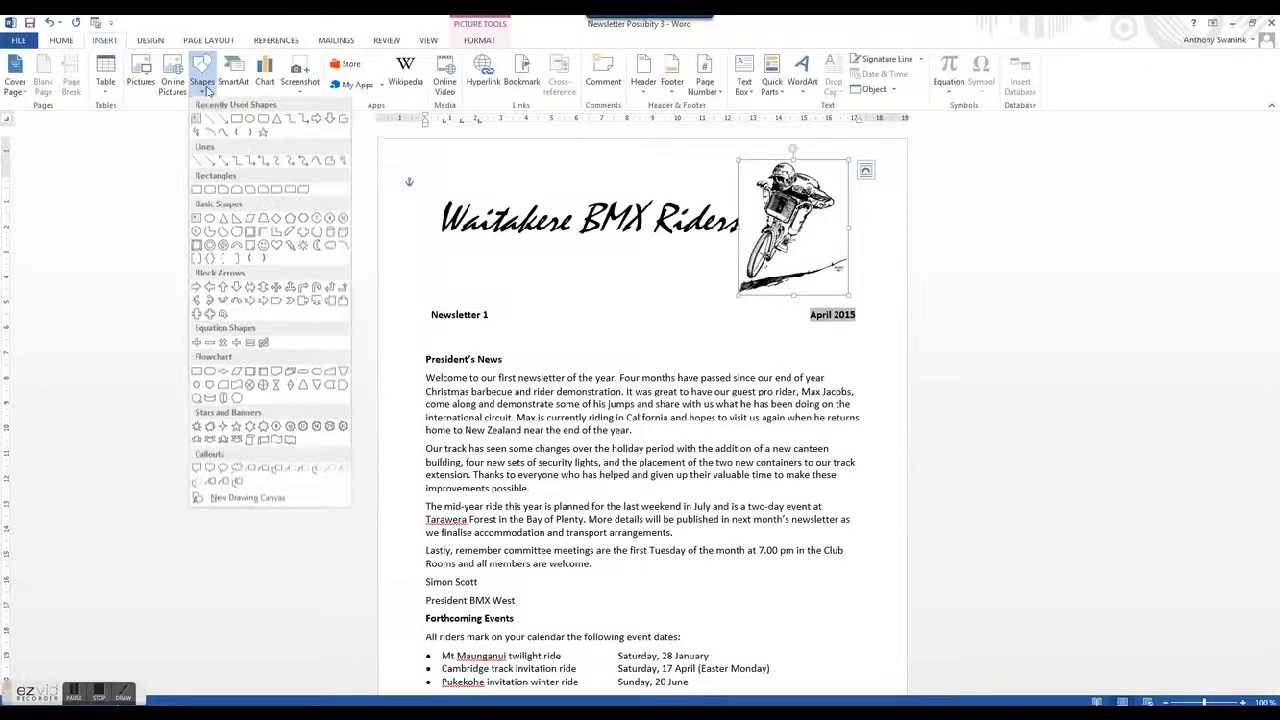
pyautogui.click(197, 162)
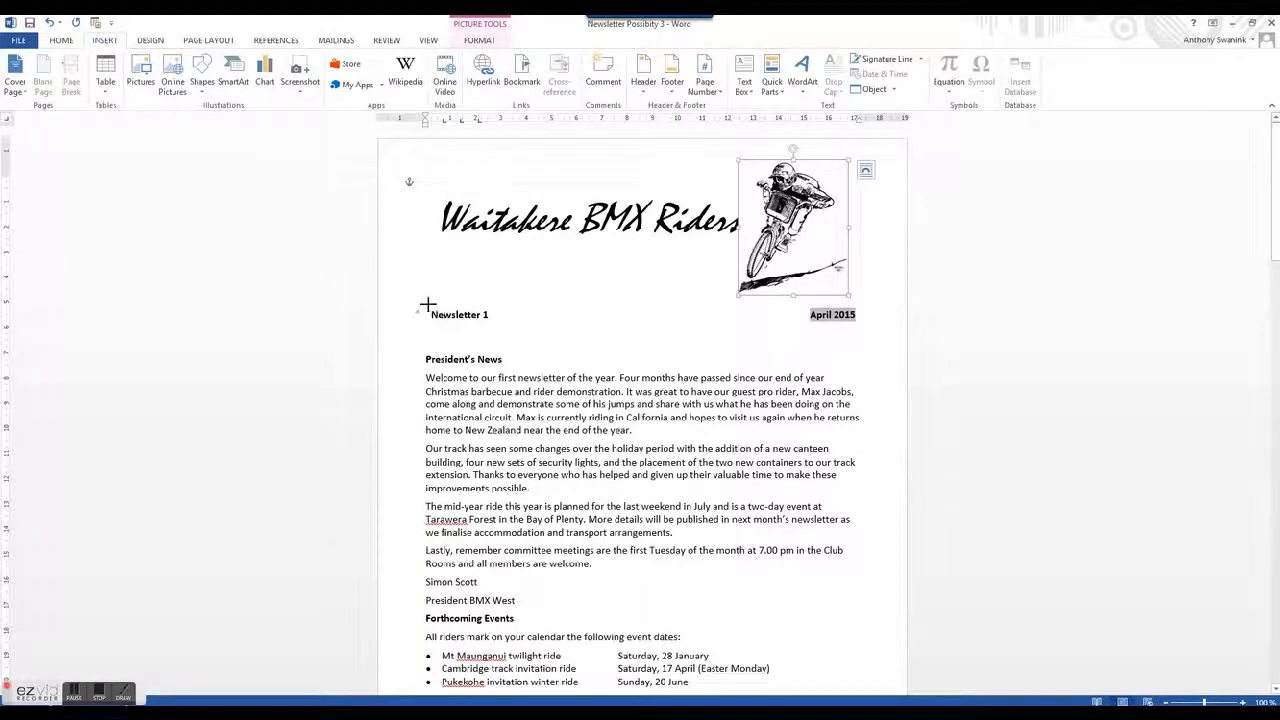
pyautogui.moveTo(430, 300); pyautogui.dragTo(855, 300)
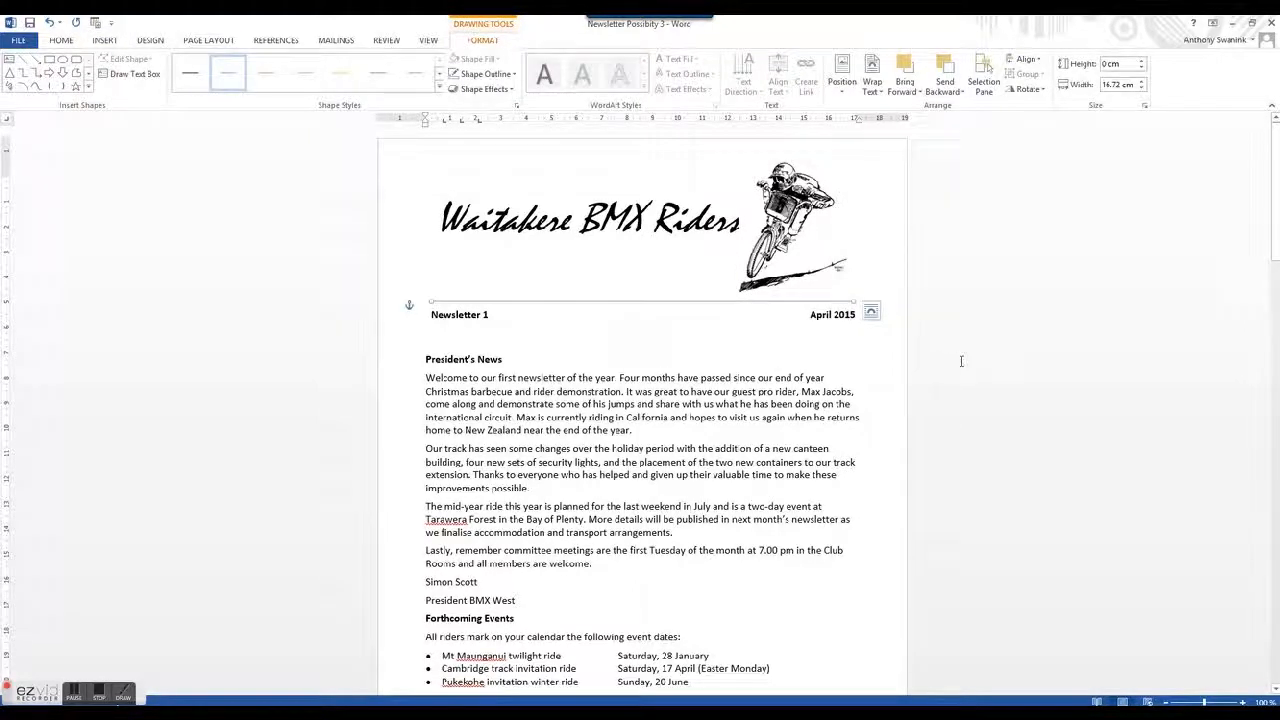
pyautogui.press('Down')
pyautogui.press('Down')
pyautogui.press('Down')
pyautogui.press('Down')
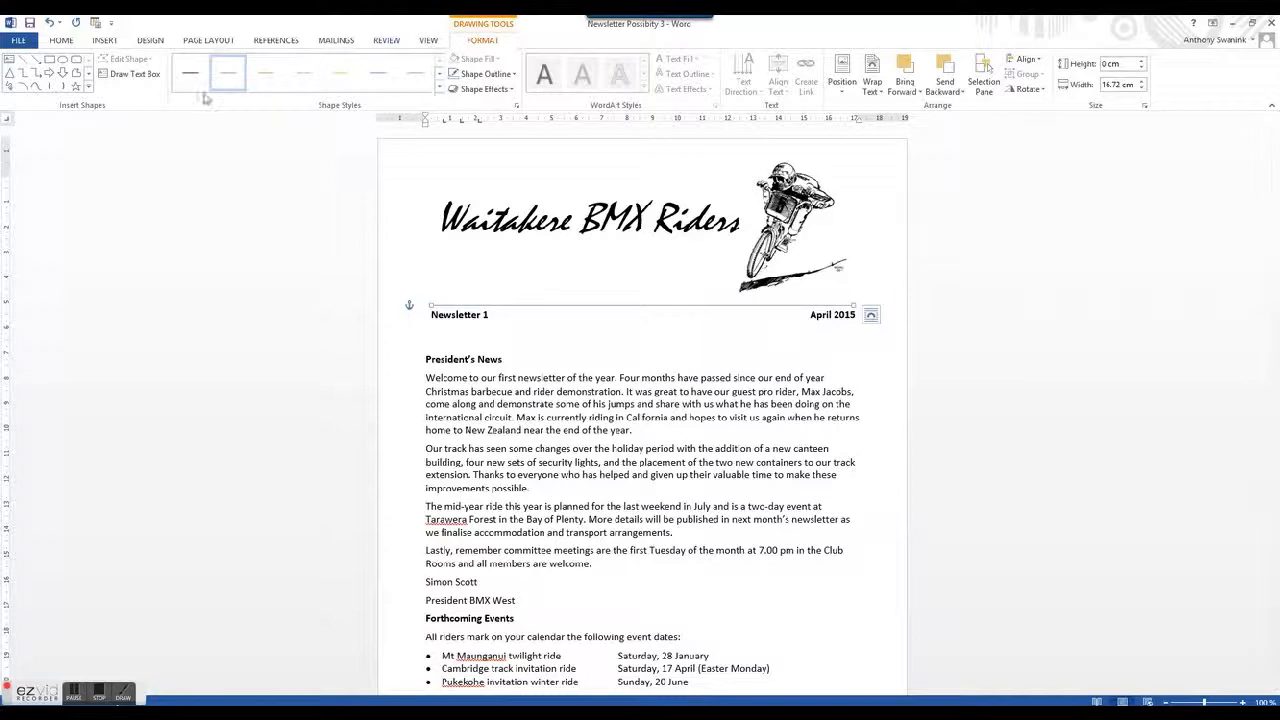
# Step: Set the outline of the line above the "Newsletter 1" text to Black, Text 1 with a ¾ pt weight
pyautogui.click(484, 75)
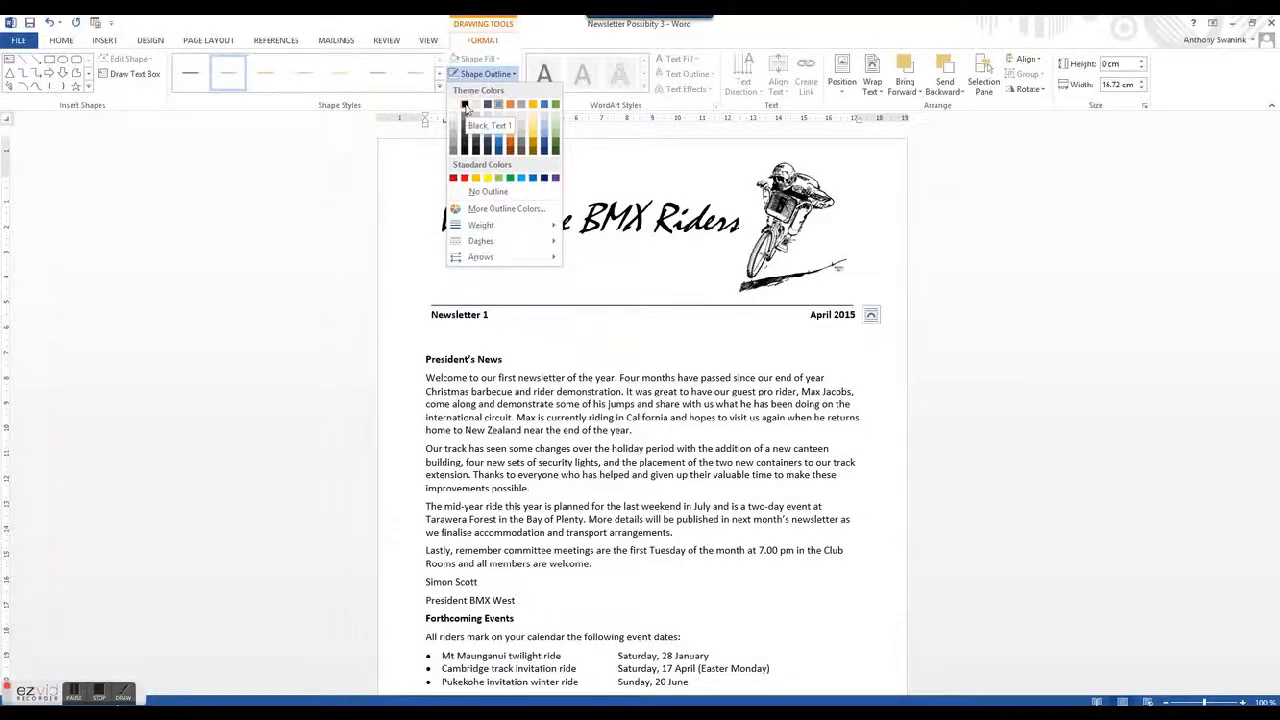
pyautogui.click(464, 106)
pyautogui.click(486, 75)
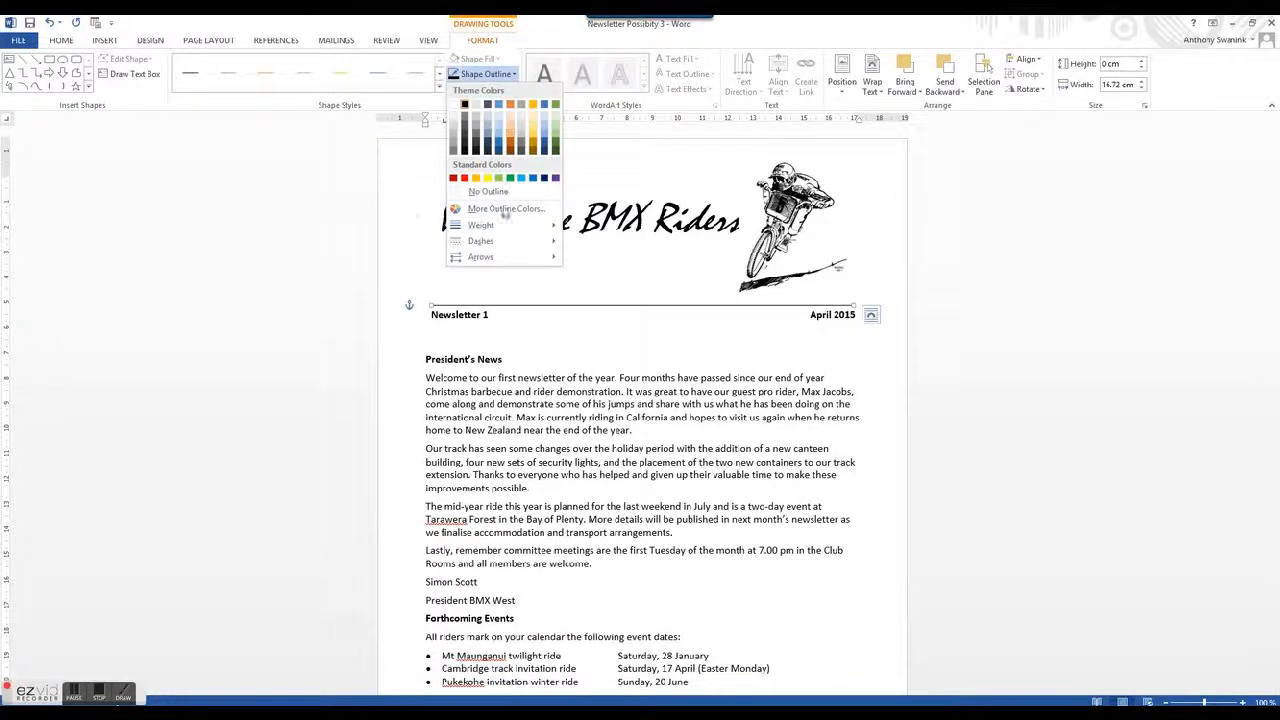
pyautogui.moveTo(490, 225)
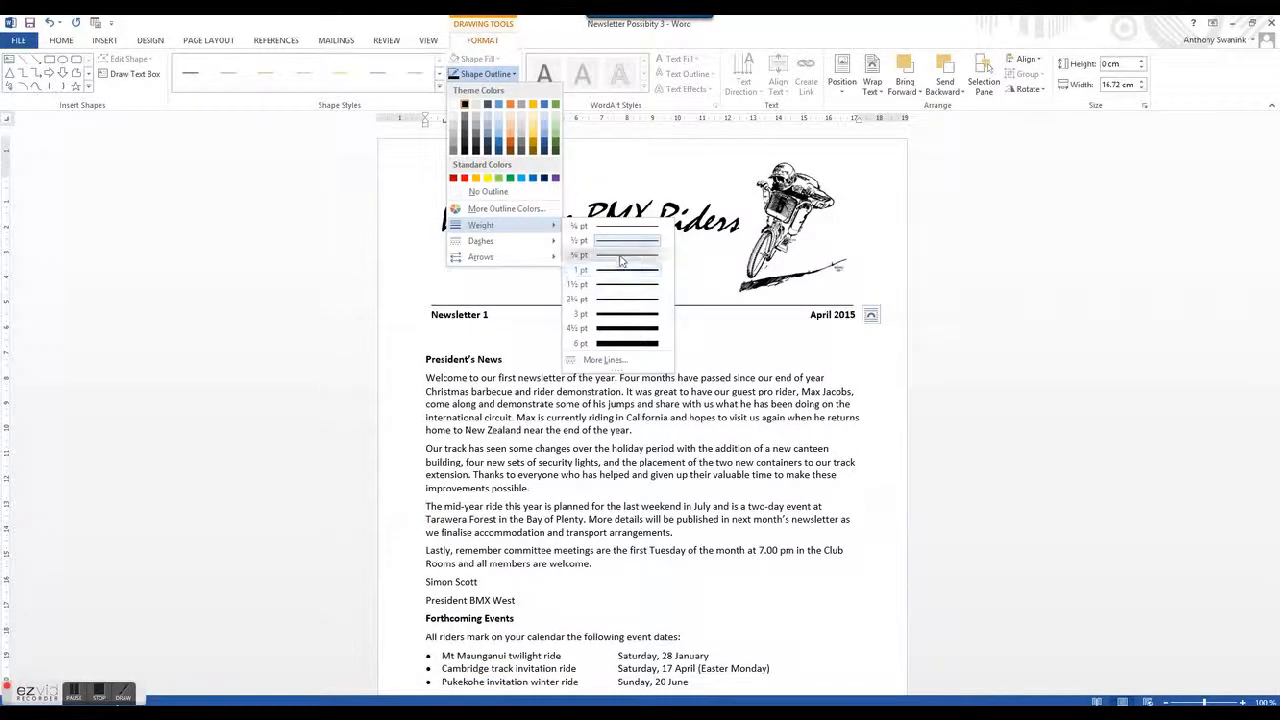
pyautogui.click(620, 257)
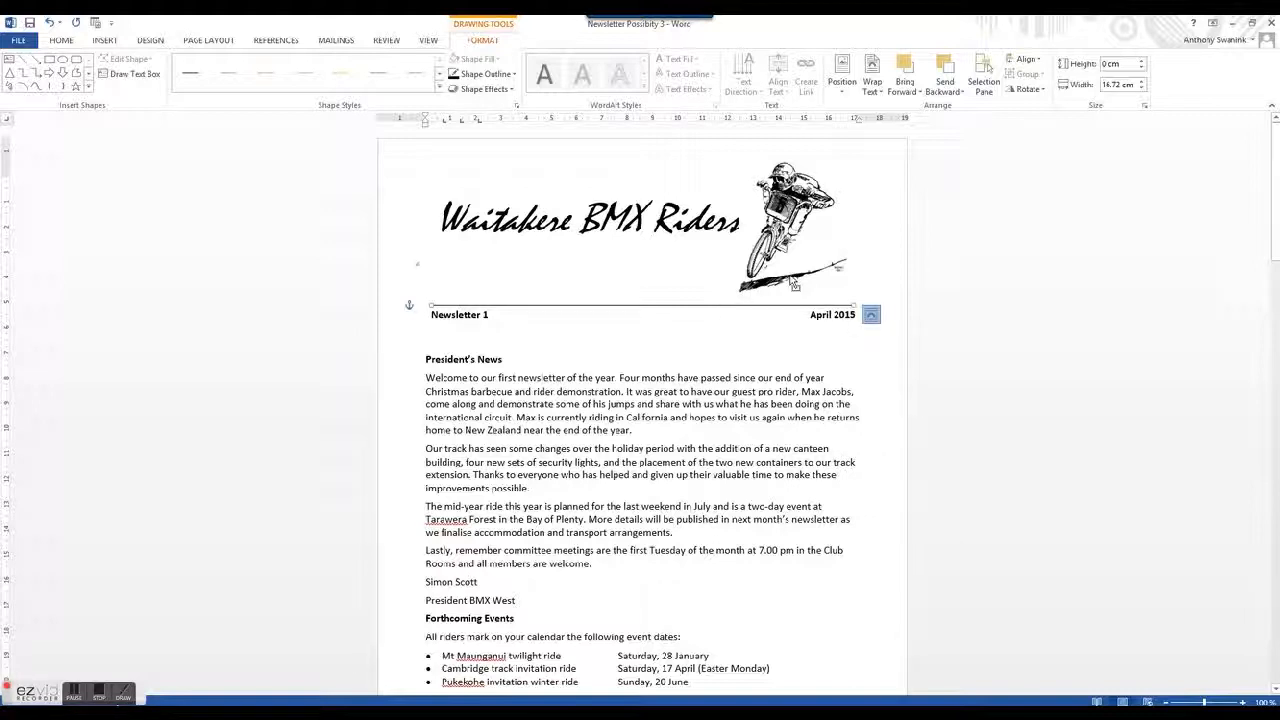
# Step: Duplicate the horizontal line and move the copy down to sit just below the "Newsletter 1" and date text
pyautogui.hotkey('ctrl', 'd')
pyautogui.press('Down')
pyautogui.press('Down')
pyautogui.press('Down')
pyautogui.press('Down')
pyautogui.press('Down')
pyautogui.press('Down')
pyautogui.press('Down')
pyautogui.press('Down')
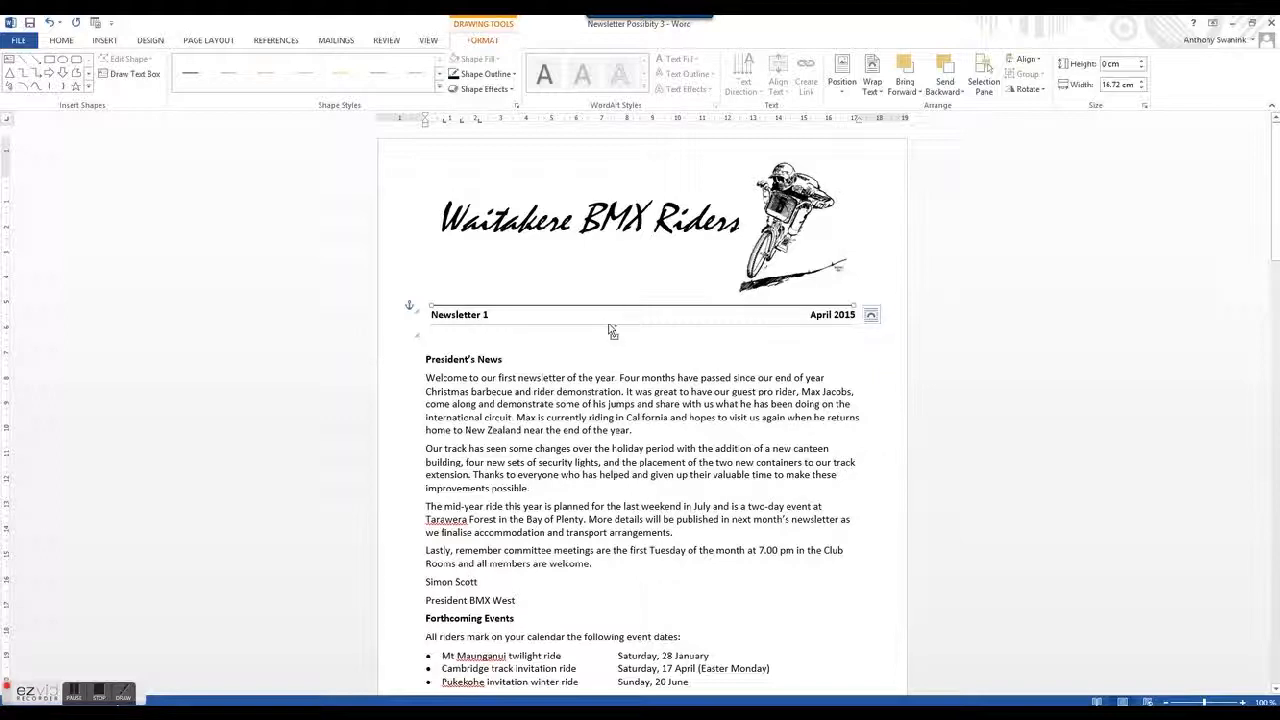
pyautogui.keyDown('ctrl'); pyautogui.click(609, 325); pyautogui.keyUp('ctrl')
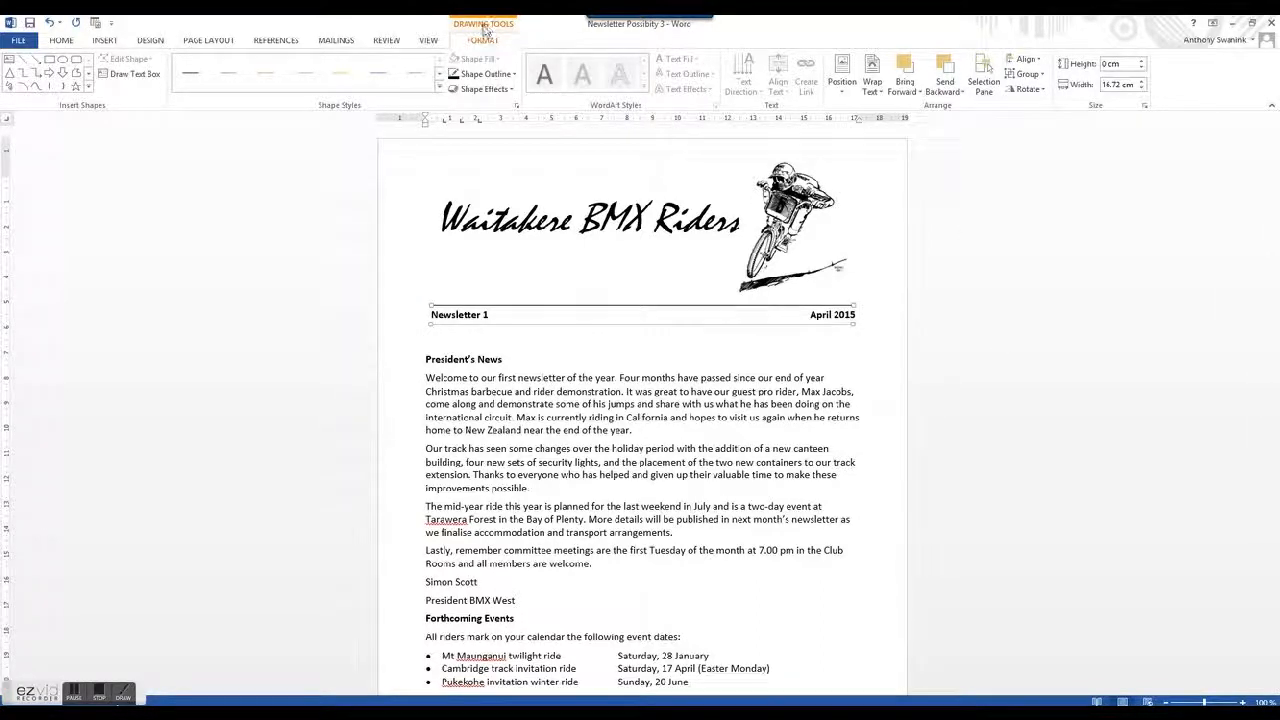
pyautogui.click(1030, 76)
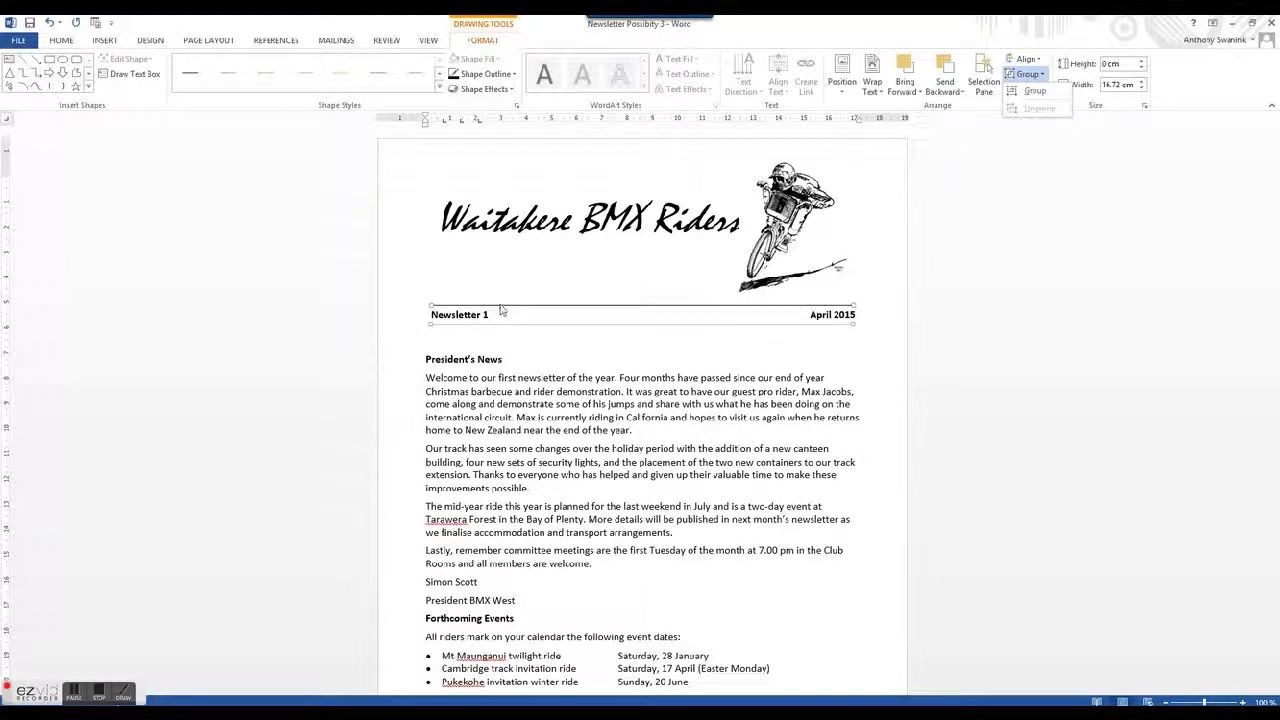
pyautogui.click(484, 330)
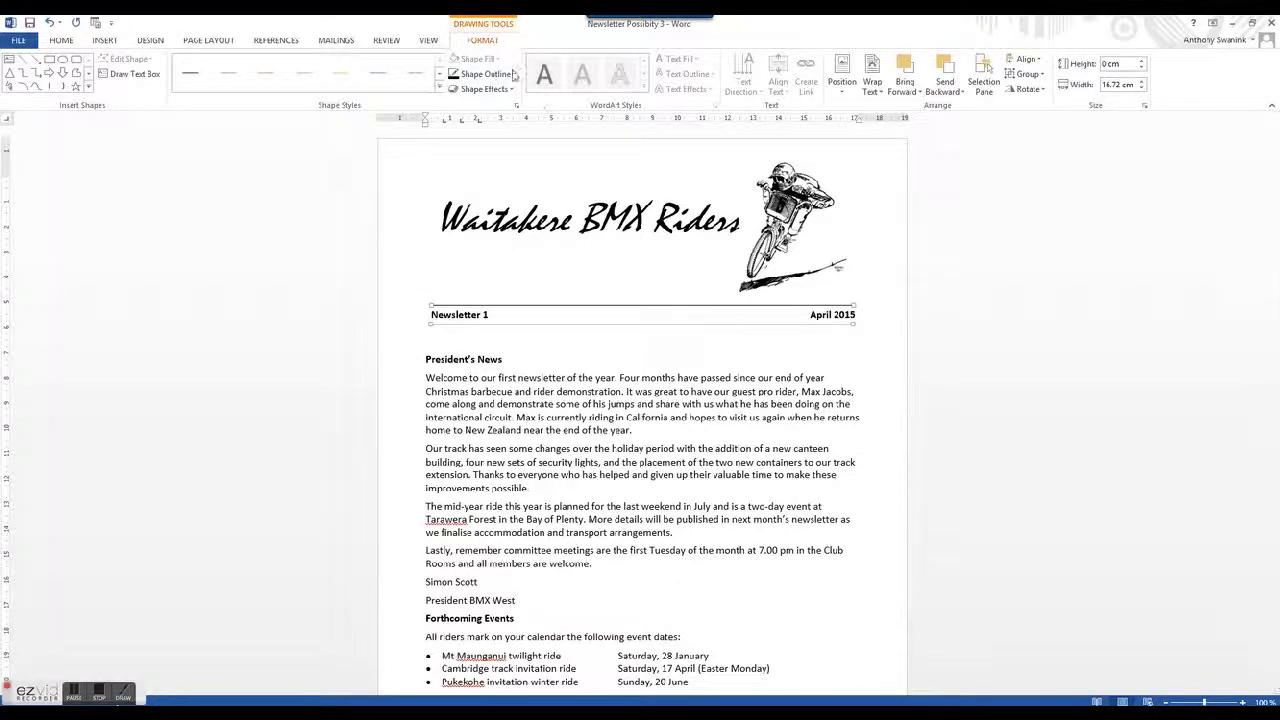
# Step: Draw a text box about 10.9 cm wide and 0.82 cm high just above the "Newsletter 1" text, under the masthead title
pyautogui.click(105, 40)
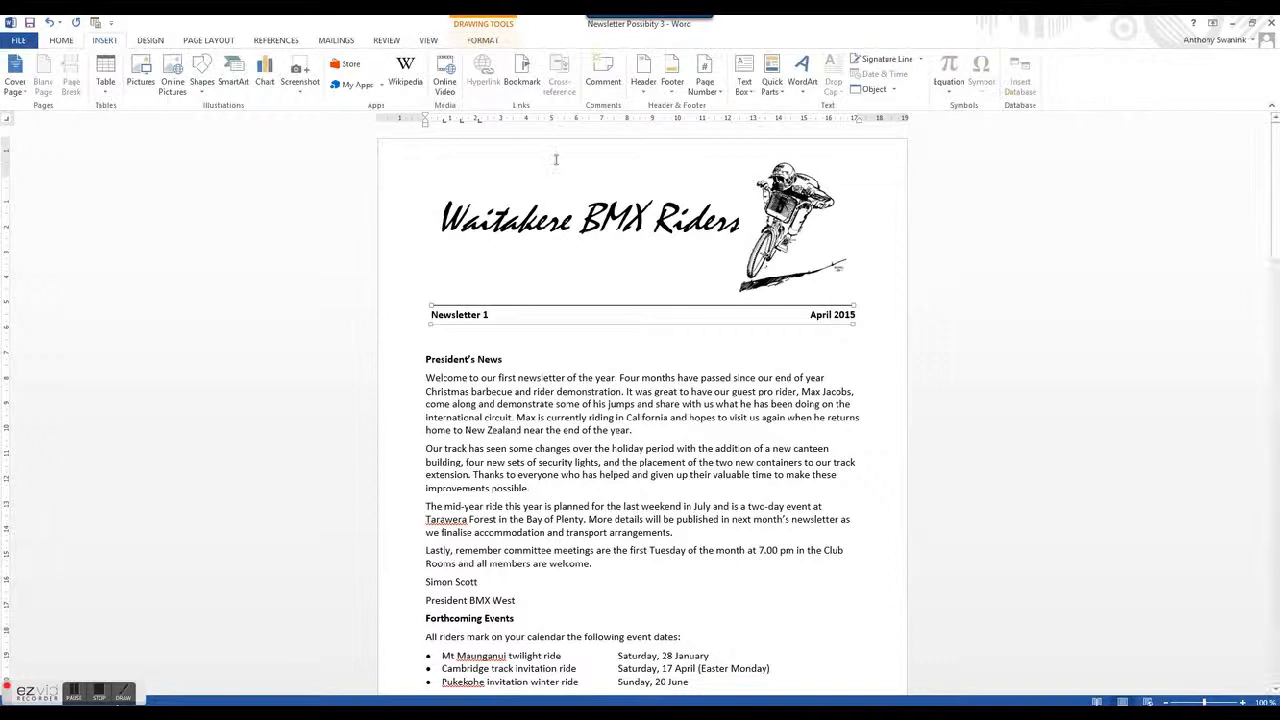
pyautogui.click(745, 82)
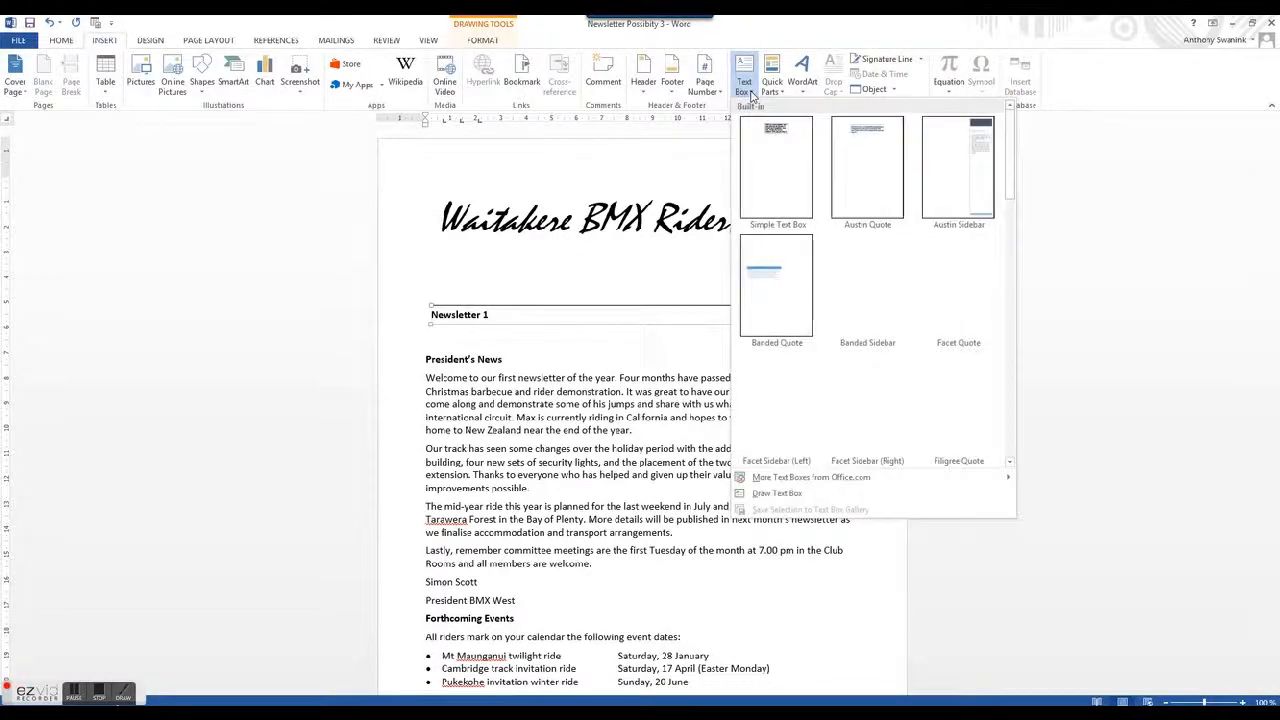
pyautogui.click(778, 493)
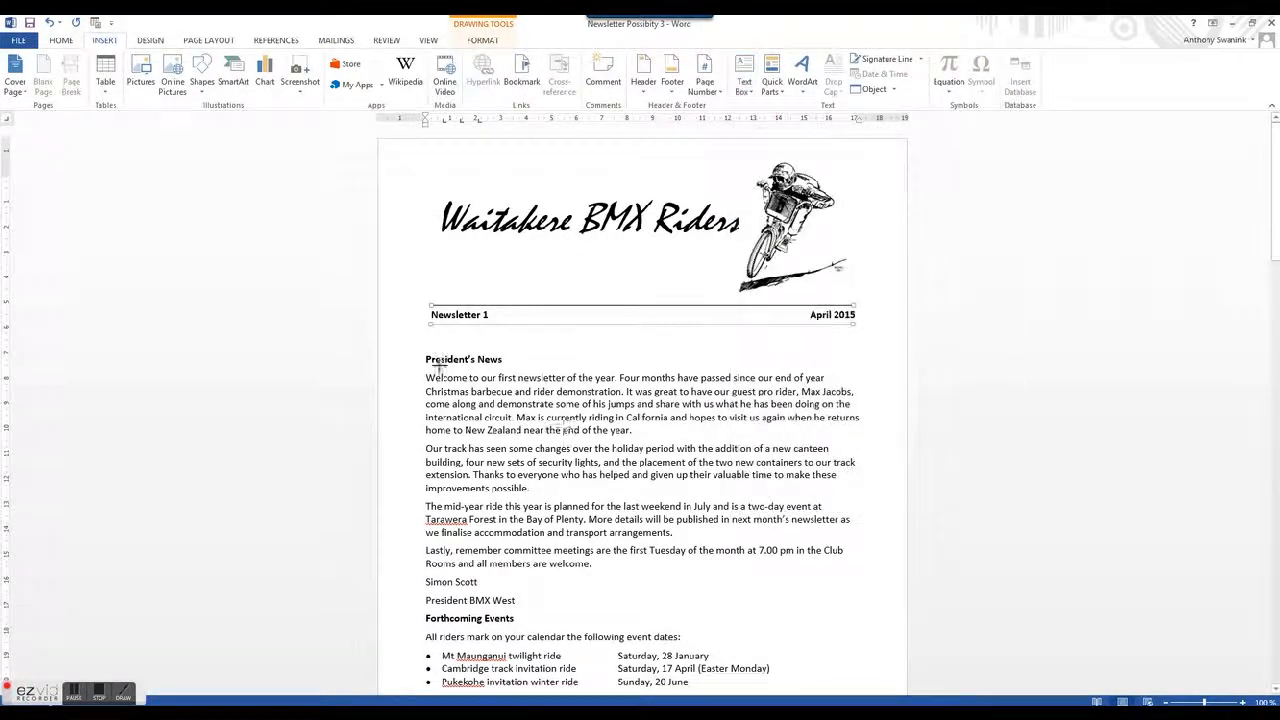
pyautogui.moveTo(431, 287); pyautogui.dragTo(708, 307)
# Step: Copy the club's contact details line from the Newsletter Possibility 2 document and paste it into the new text box
pyautogui.moveTo(538, 713)
pyautogui.click(463, 657)
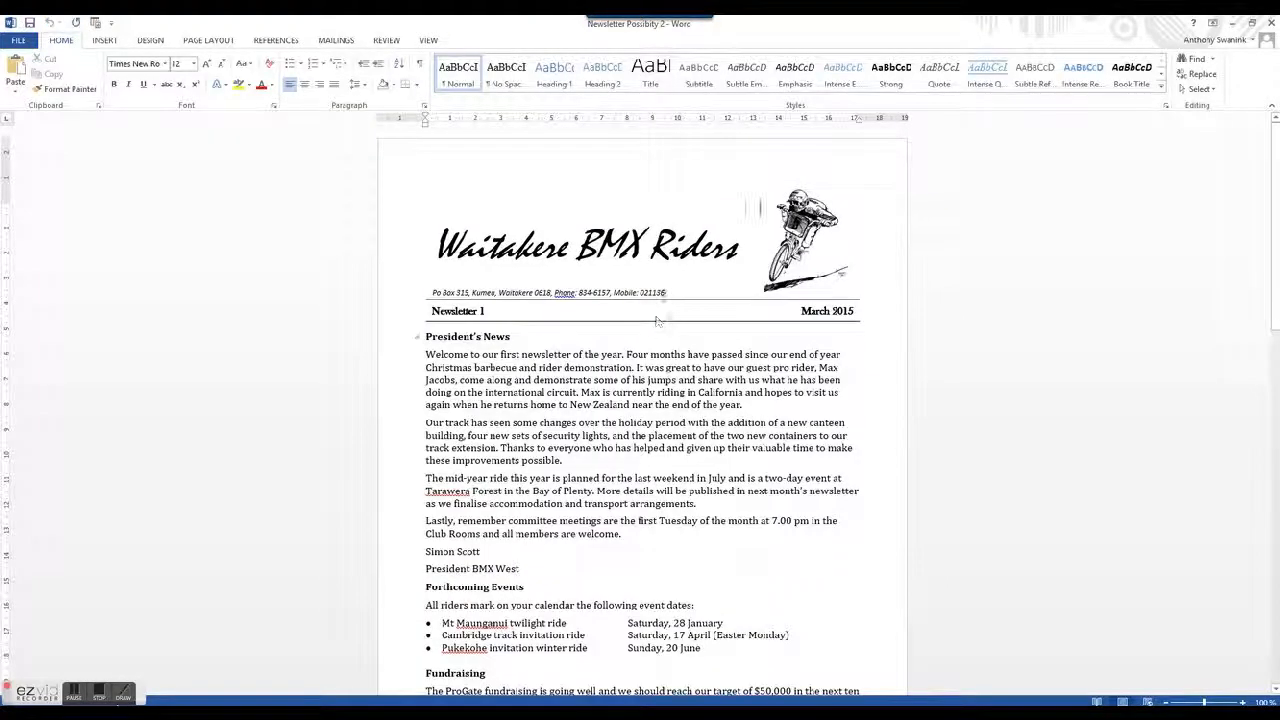
pyautogui.click(606, 288)
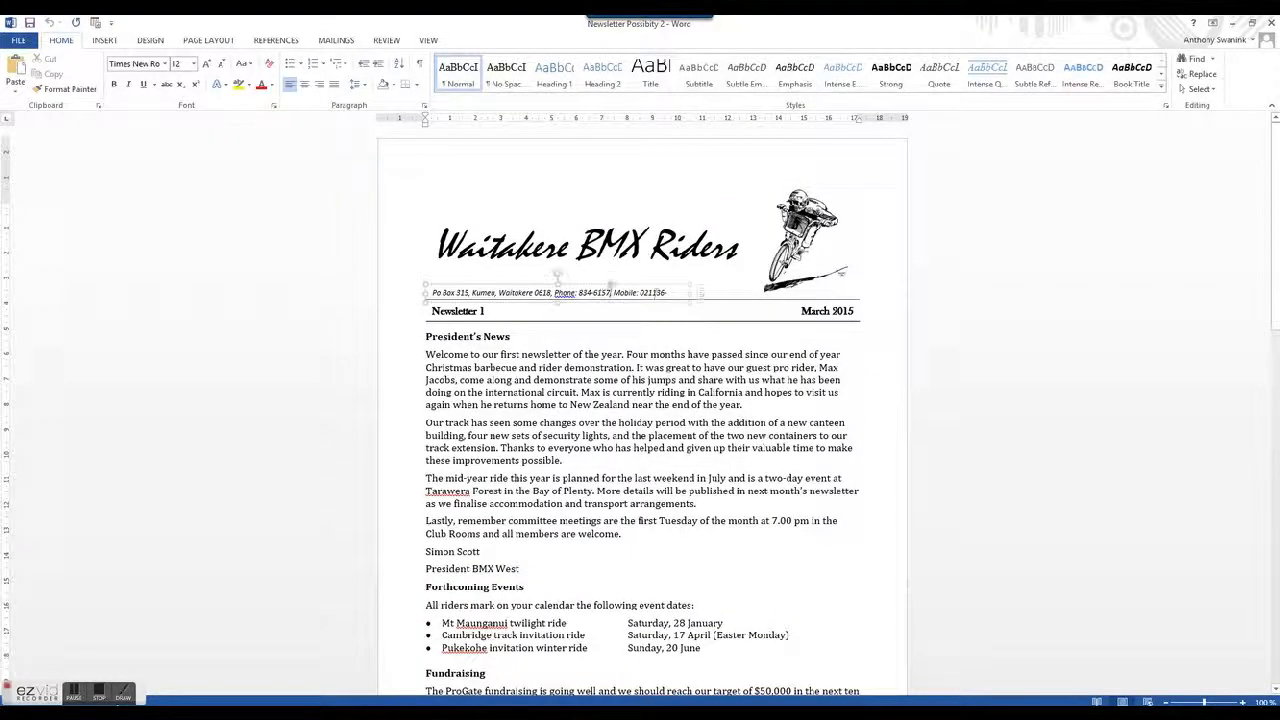
pyautogui.moveTo(690, 293)
pyautogui.mouseDown()
pyautogui.moveTo(730, 293)
pyautogui.moveTo(426, 293)
pyautogui.mouseUp()
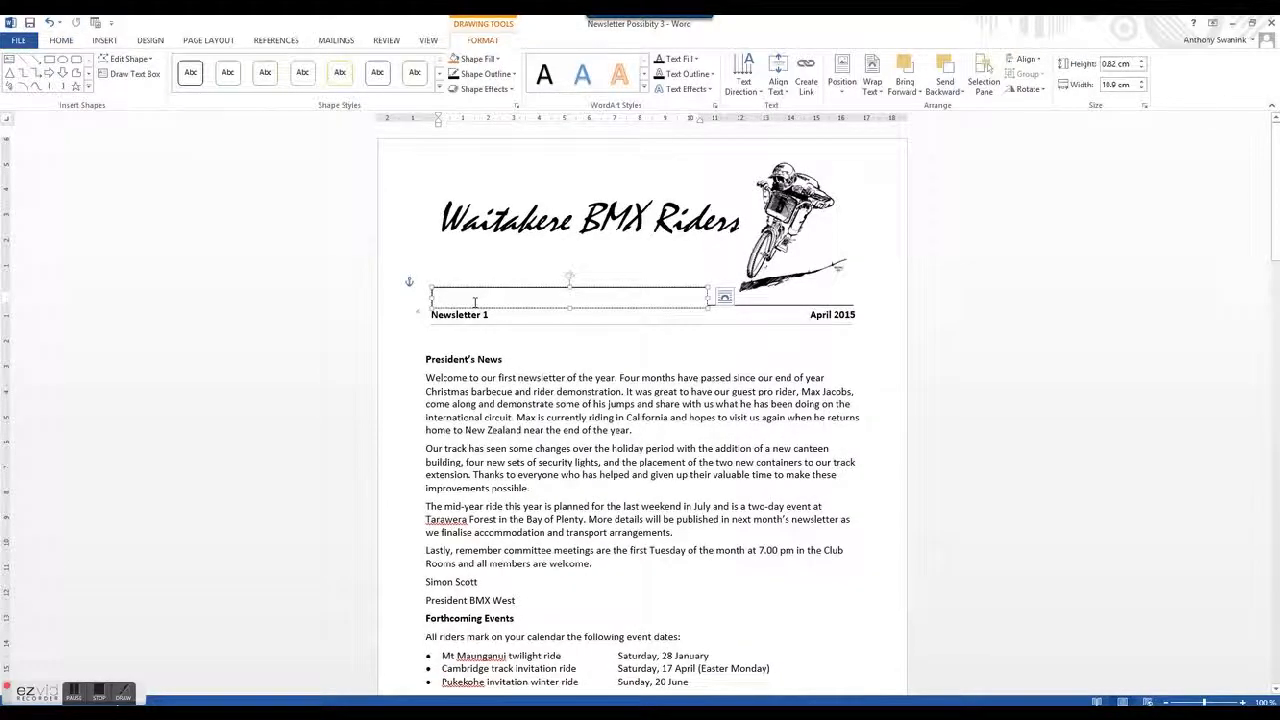
pyautogui.hotkey('ctrl', 'v')
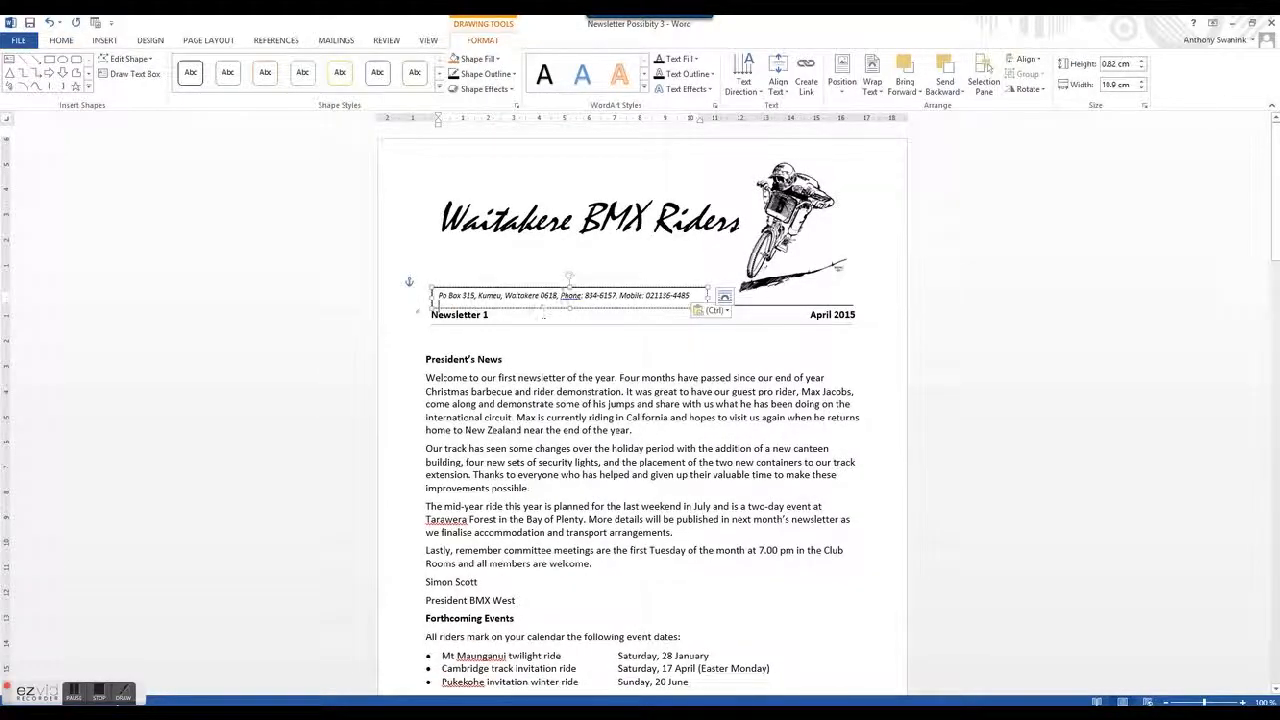
# Step: Shorten the contact details text box to about 0.56 cm high and remove its outline
pyautogui.moveTo(567, 285); pyautogui.dragTo(563, 293)
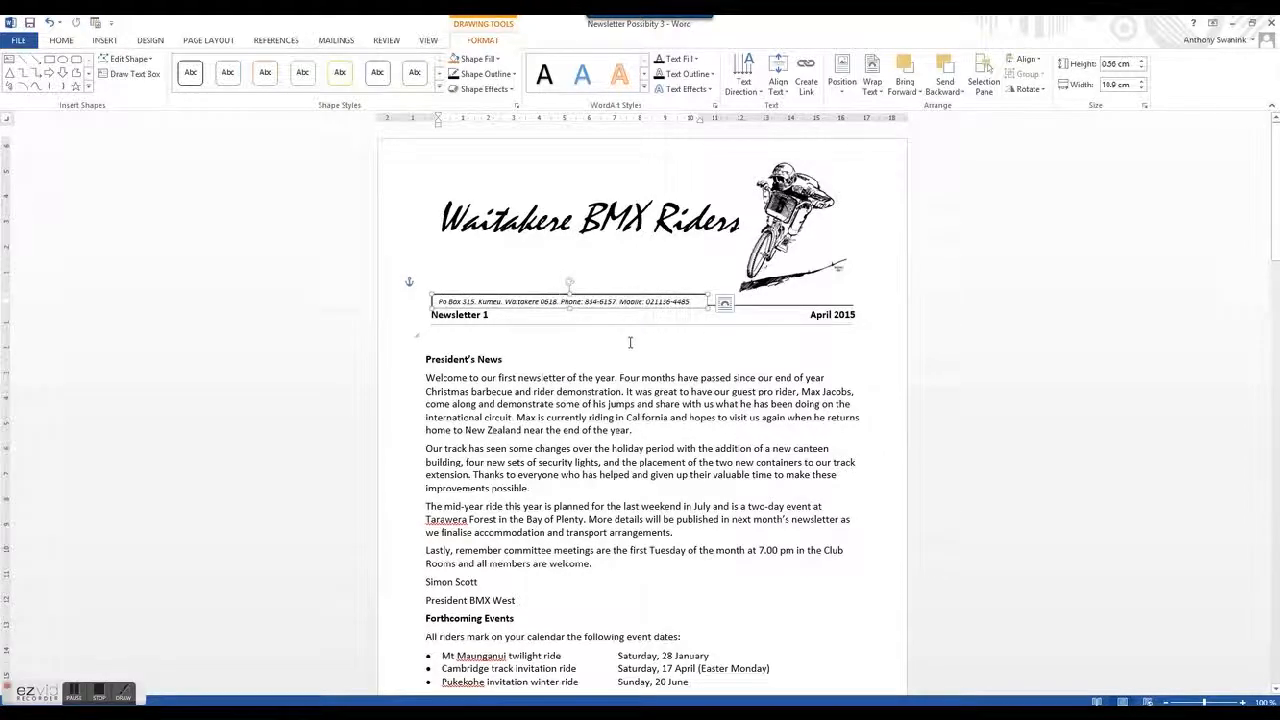
pyautogui.click(500, 75)
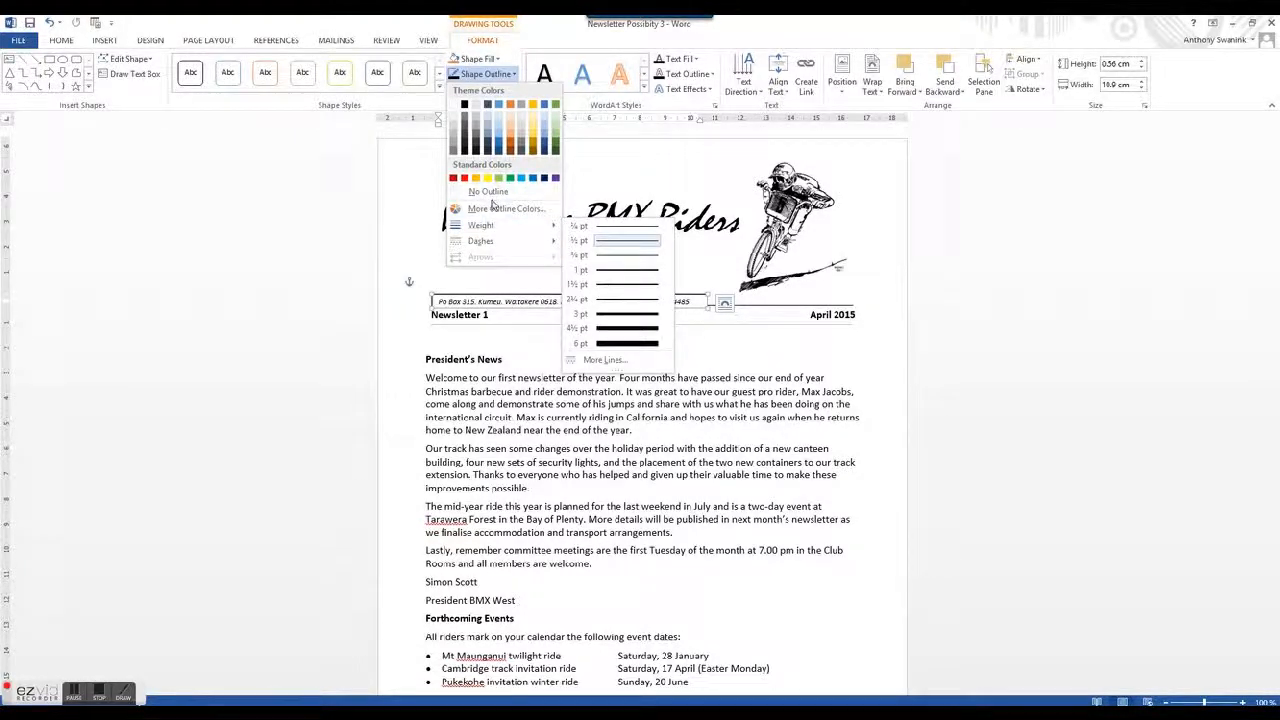
pyautogui.click(490, 192)
# Step: Send the contact details text box to the back so it no longer covers the upper rule line
pyautogui.moveTo(768, 318); pyautogui.dragTo(858, 316)
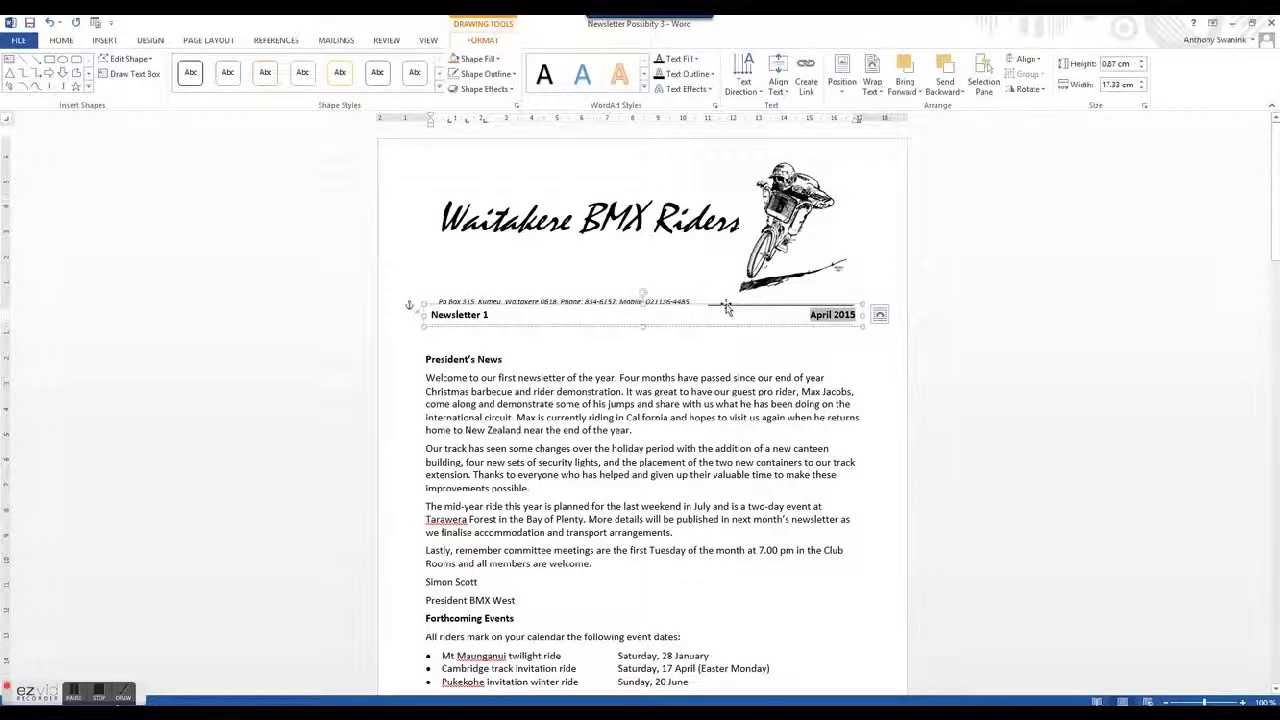
pyautogui.click(683, 299)
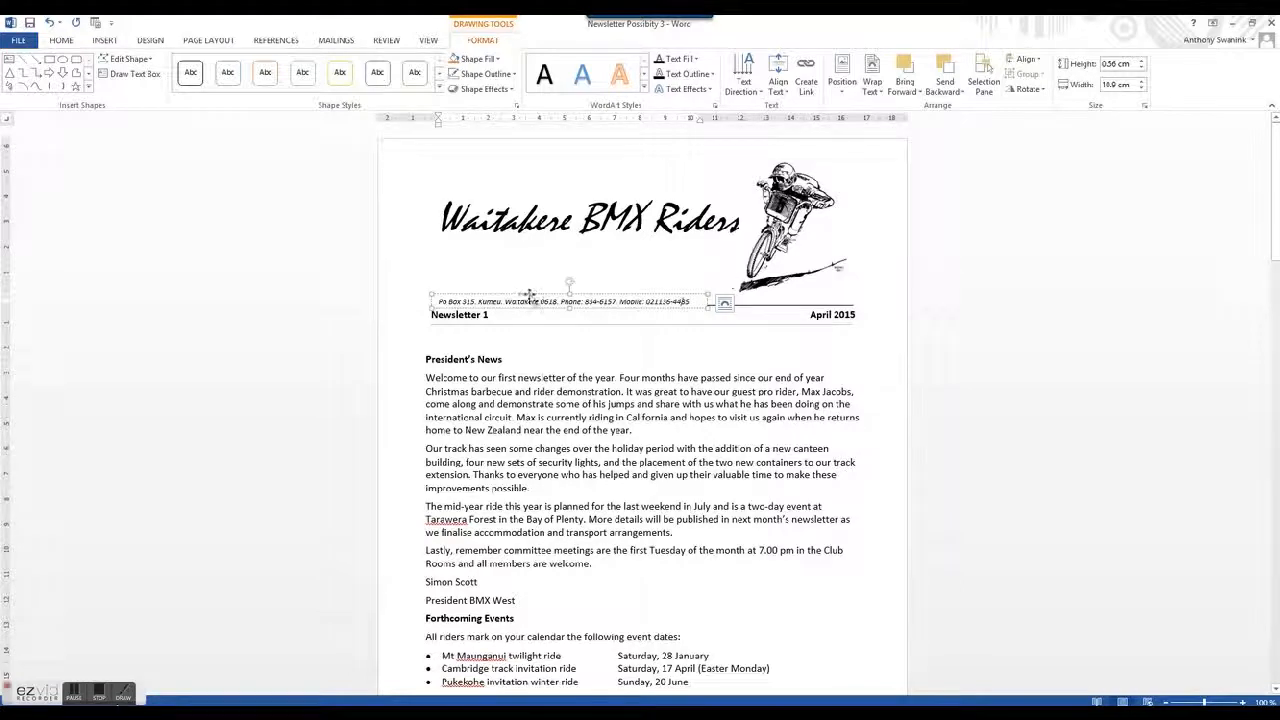
pyautogui.click(942, 92)
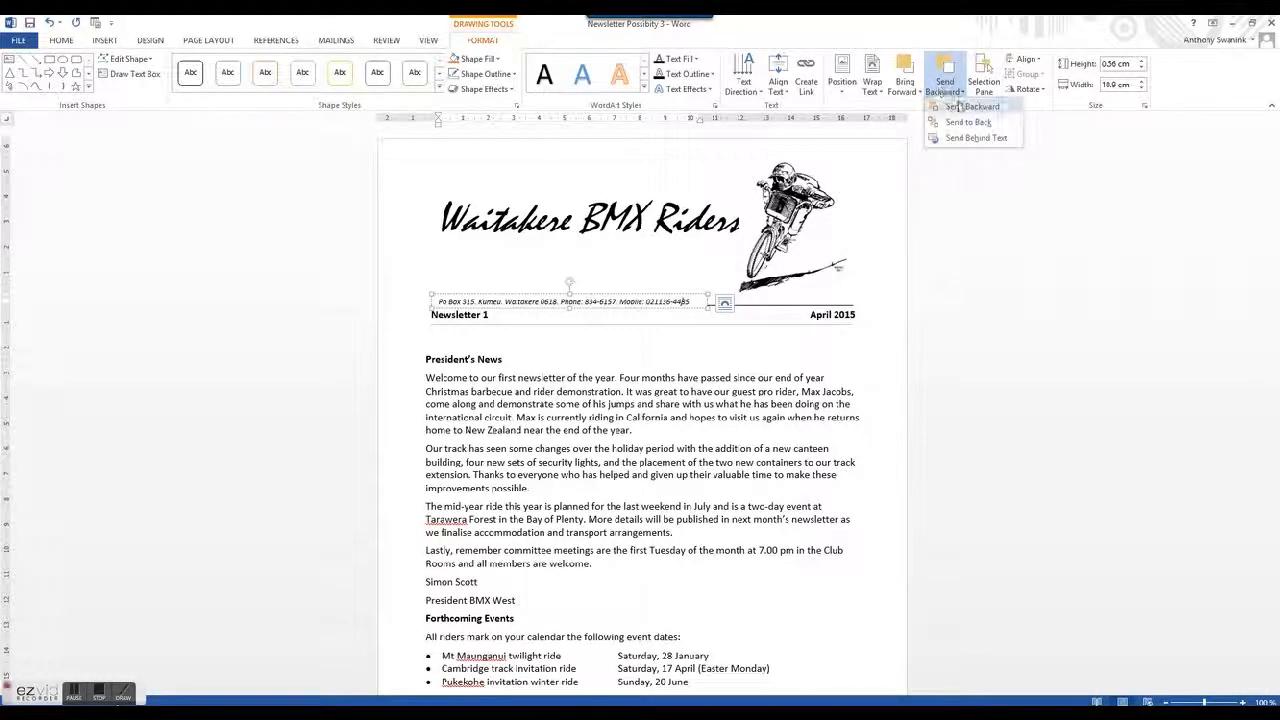
pyautogui.click(952, 105)
pyautogui.click(961, 92)
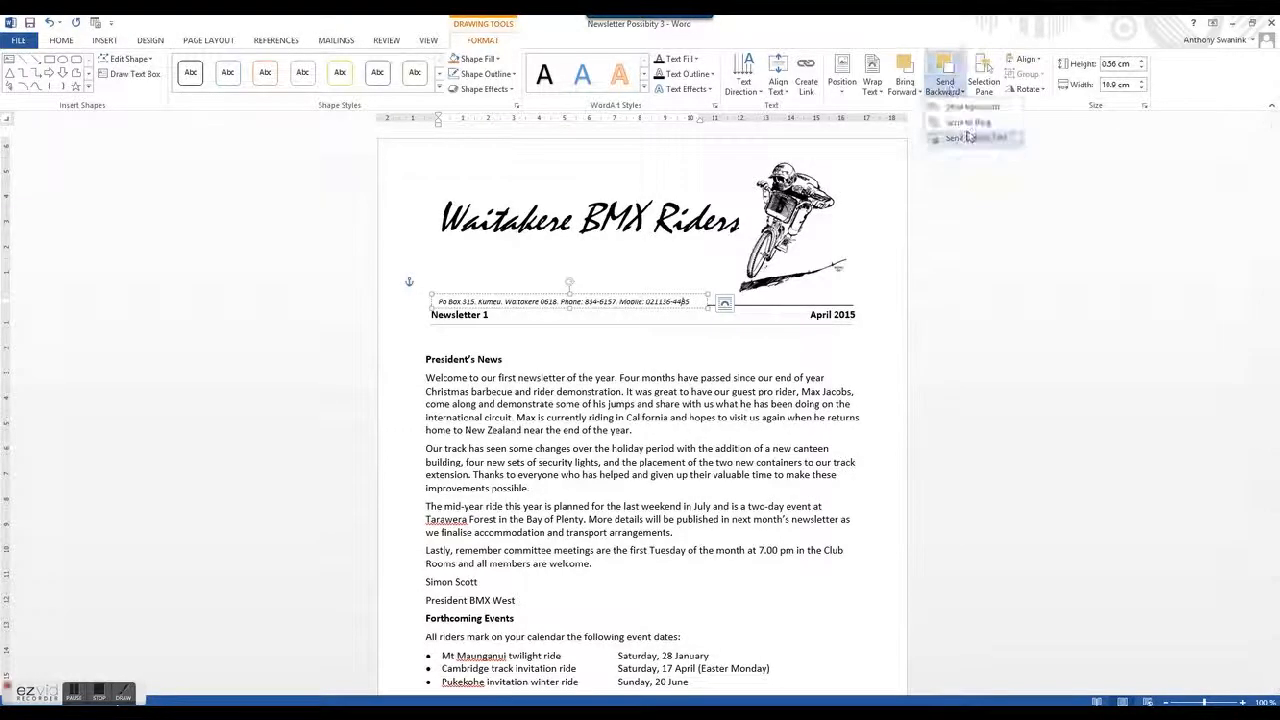
pyautogui.click(972, 124)
pyautogui.click(723, 373)
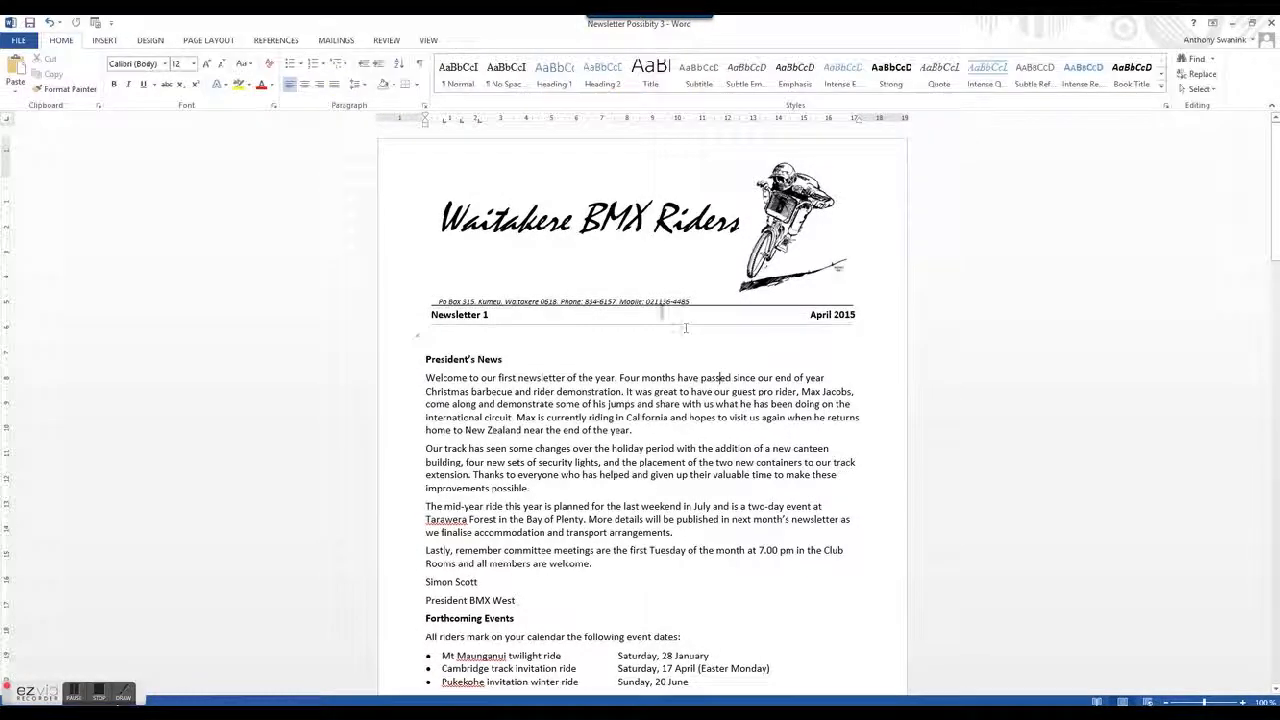
# Step: Nudge the contact details text box slightly up and to the left, clear of the rule line
pyautogui.click(563, 300)
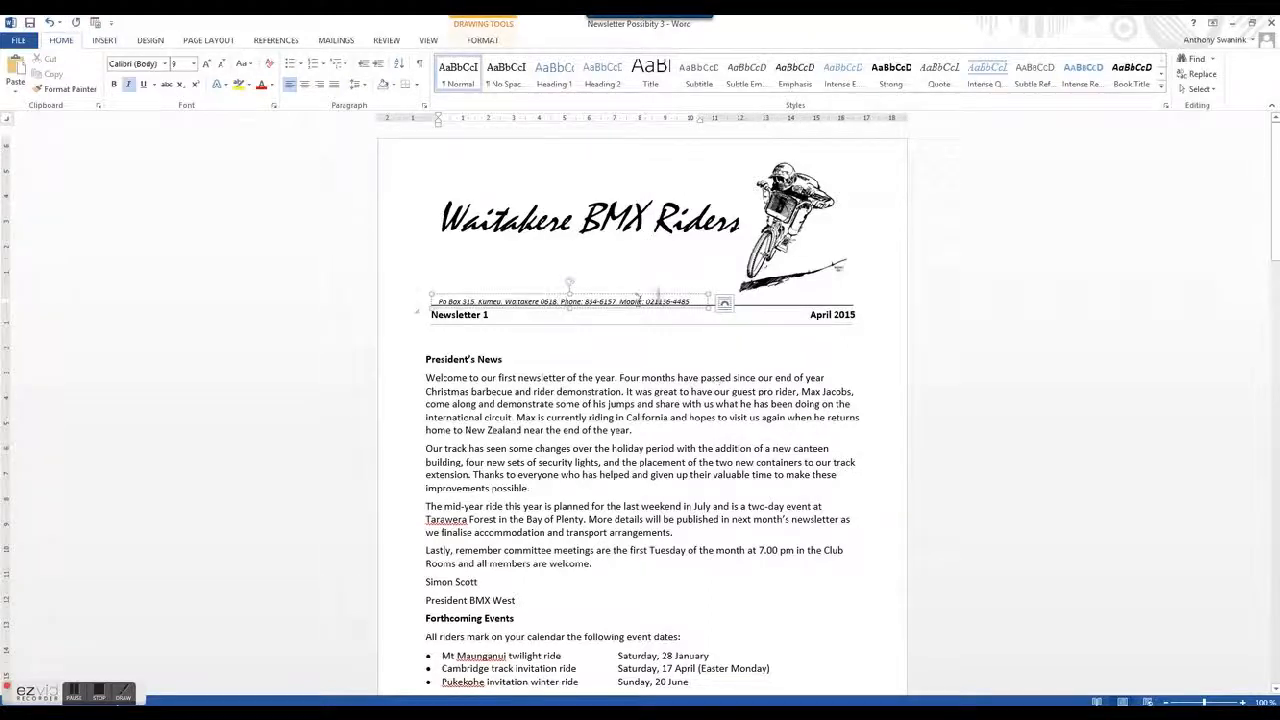
pyautogui.click(646, 295)
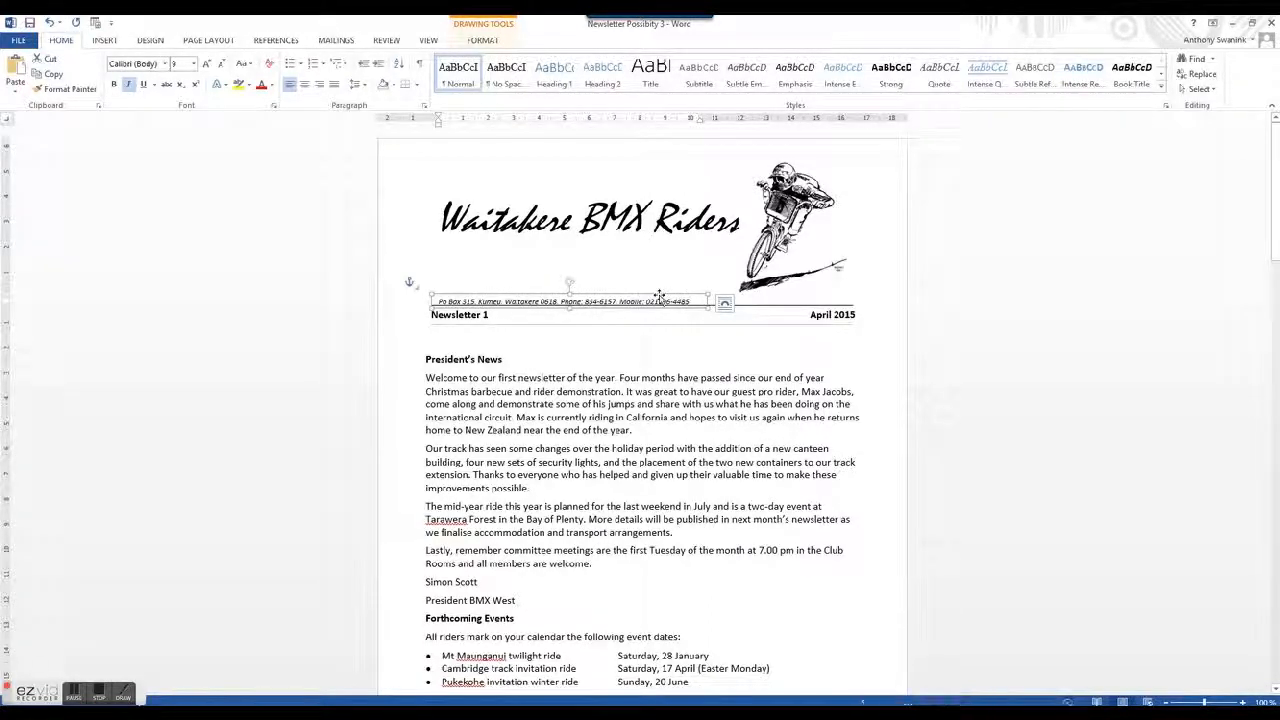
pyautogui.press('Up')
pyautogui.press('Left')
pyautogui.press('Left')
pyautogui.press('Left')
pyautogui.press('Left')
pyautogui.press('Left')
pyautogui.press('Up')
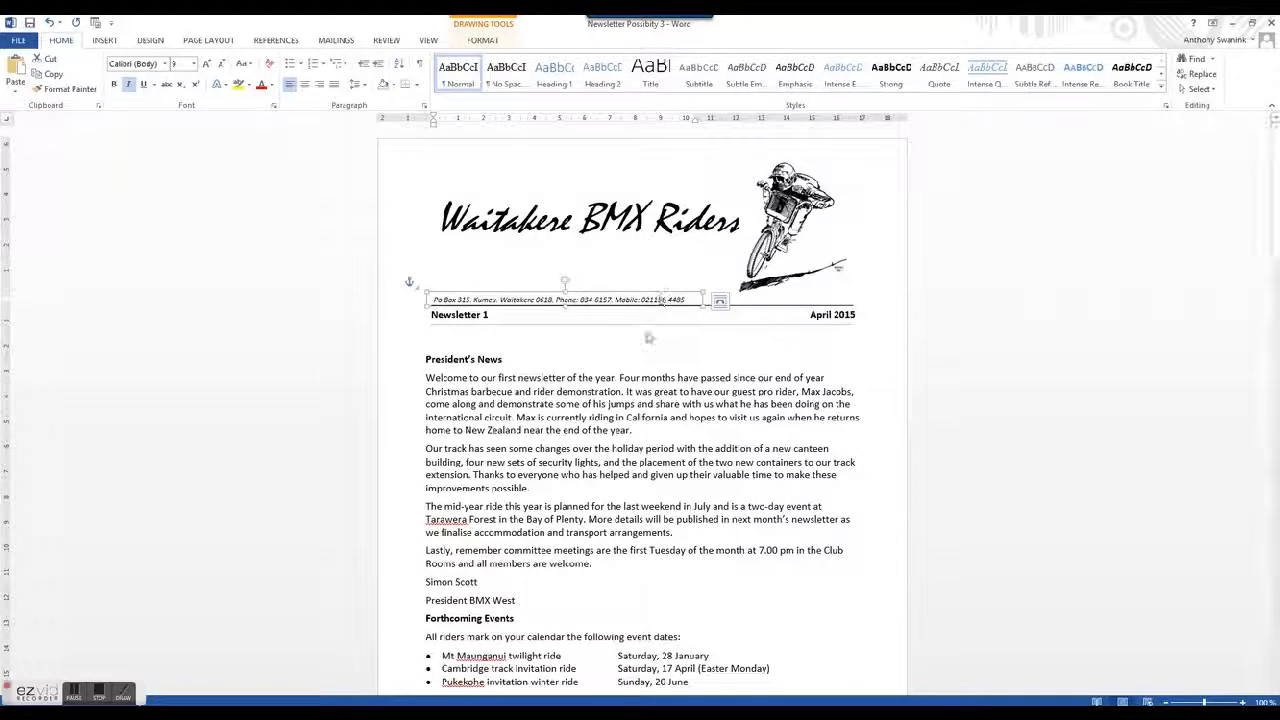
# Step: Delete the empty paragraph above the "President's News" heading
pyautogui.click(755, 328)
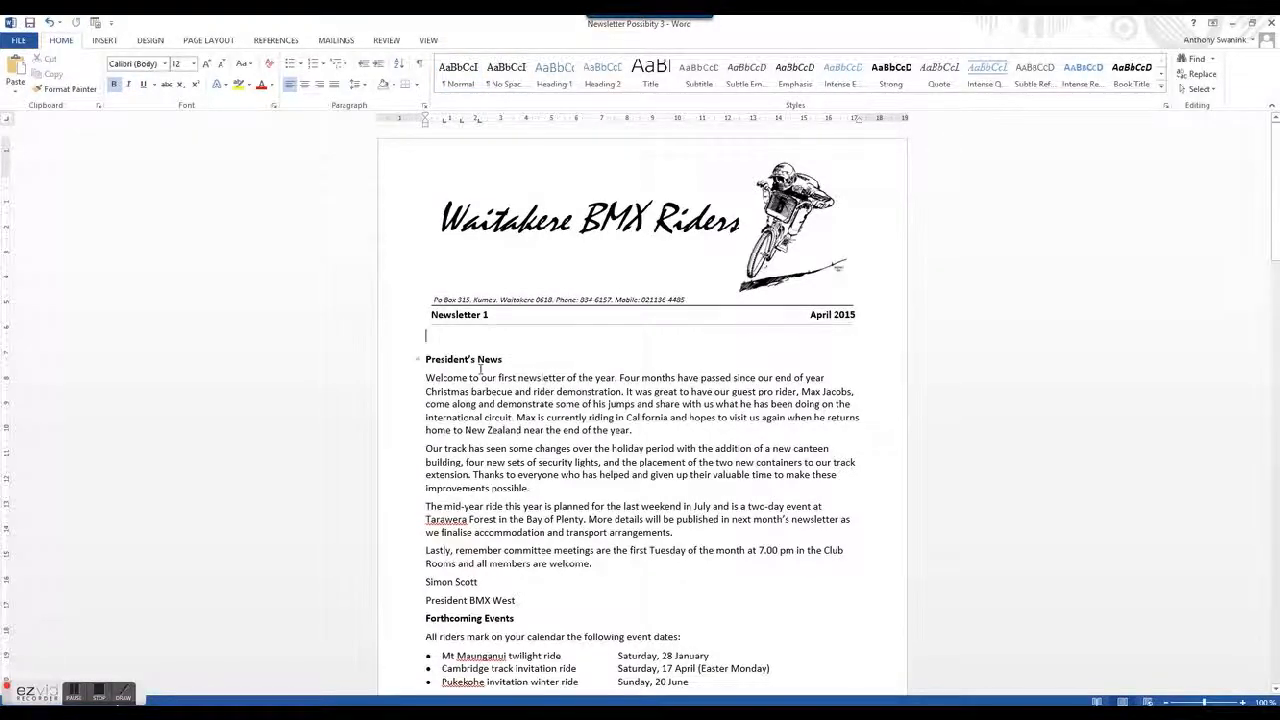
pyautogui.press('BackSpace')
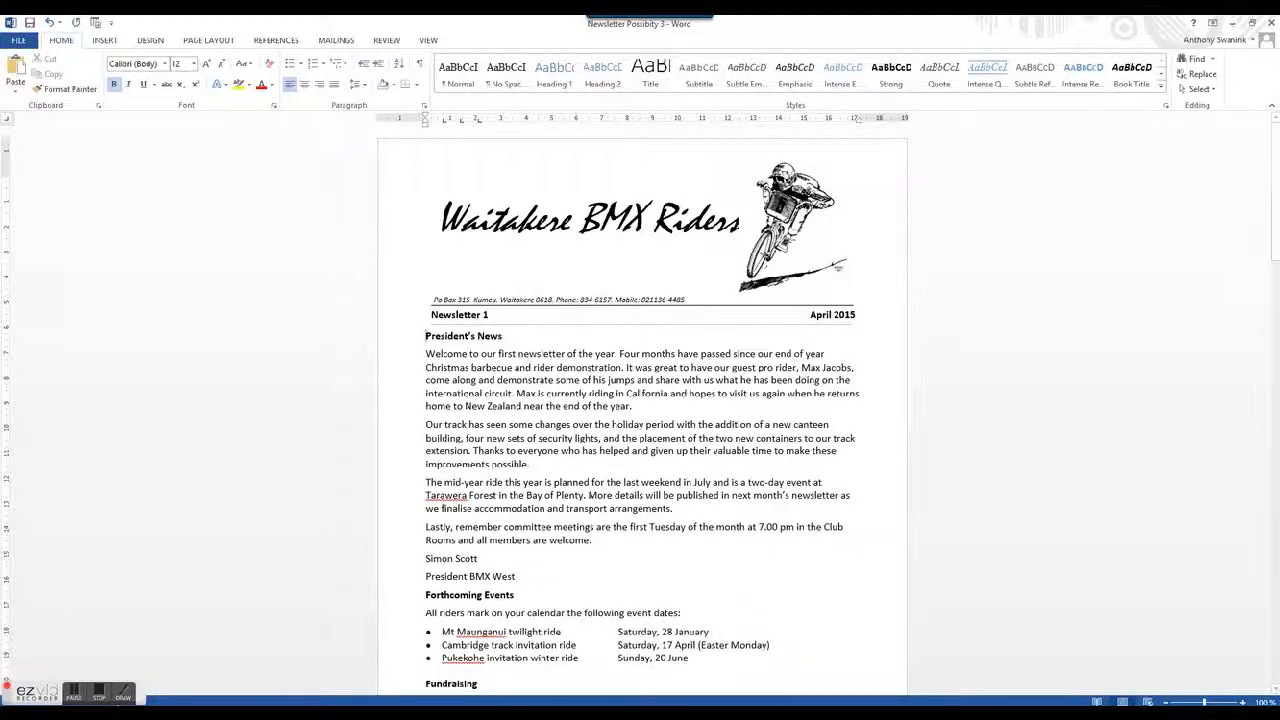